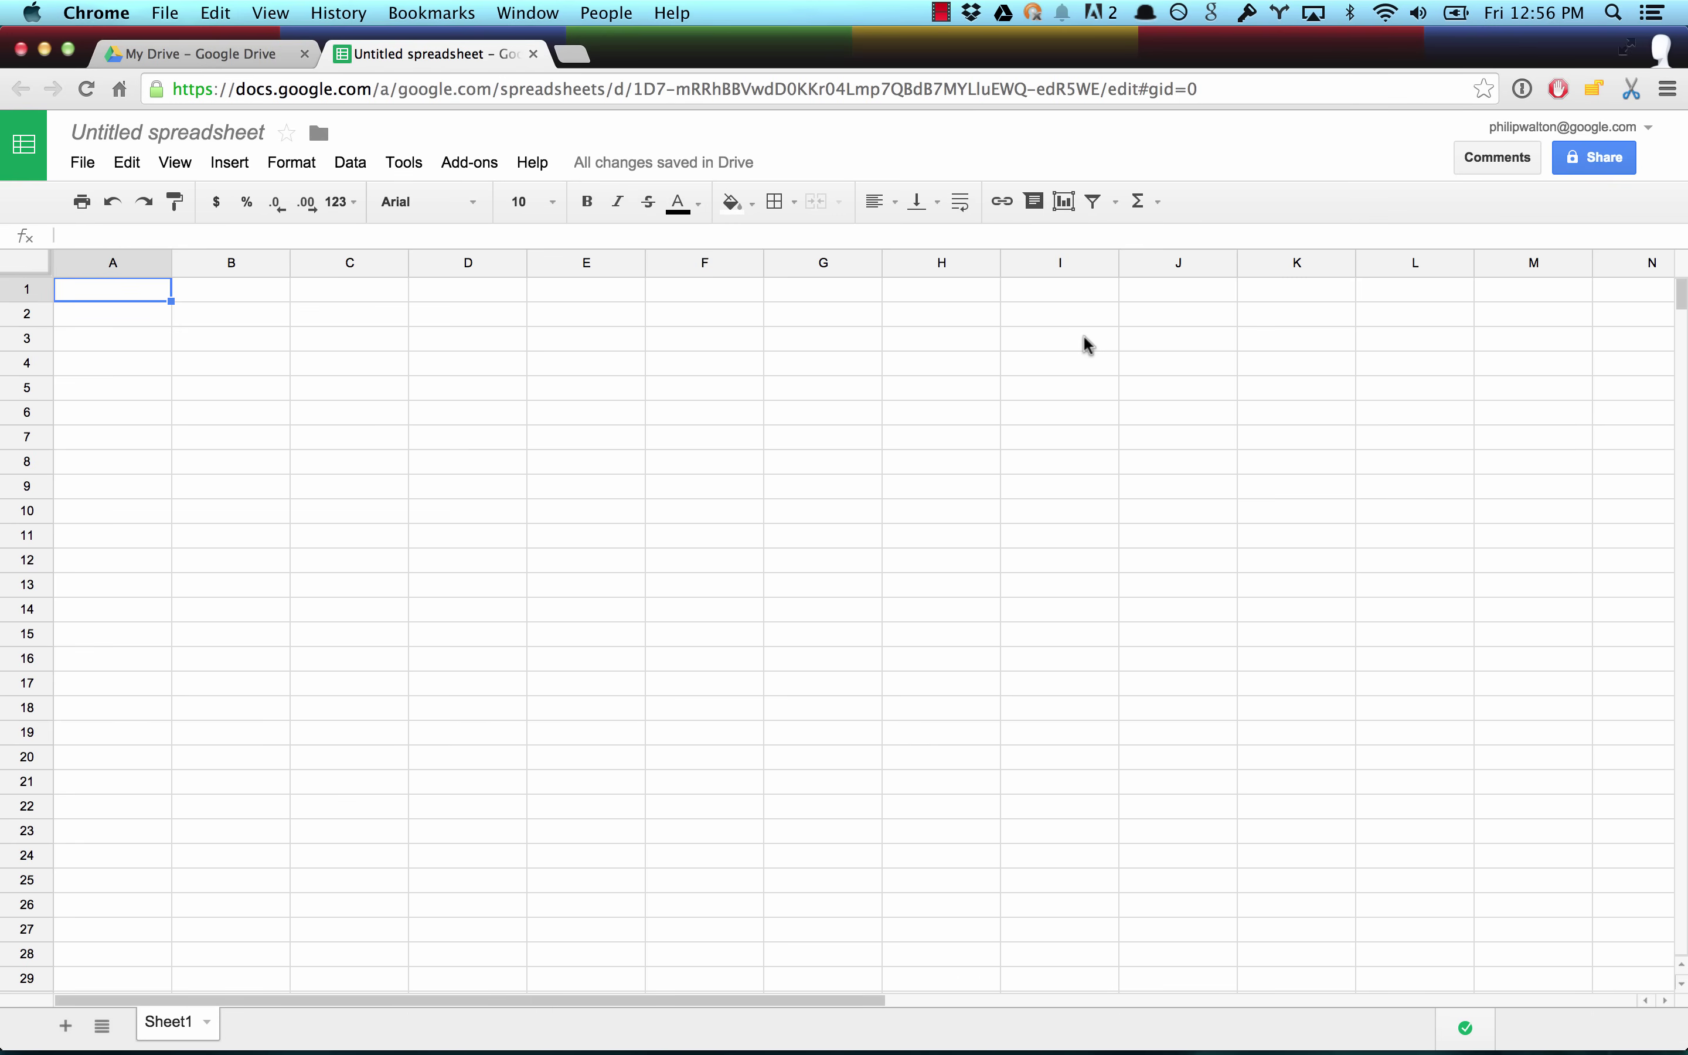
Step: Find the free Google Analytics add-on in the add-on store and start installing it for the spreadsheet
left_click(464, 162)
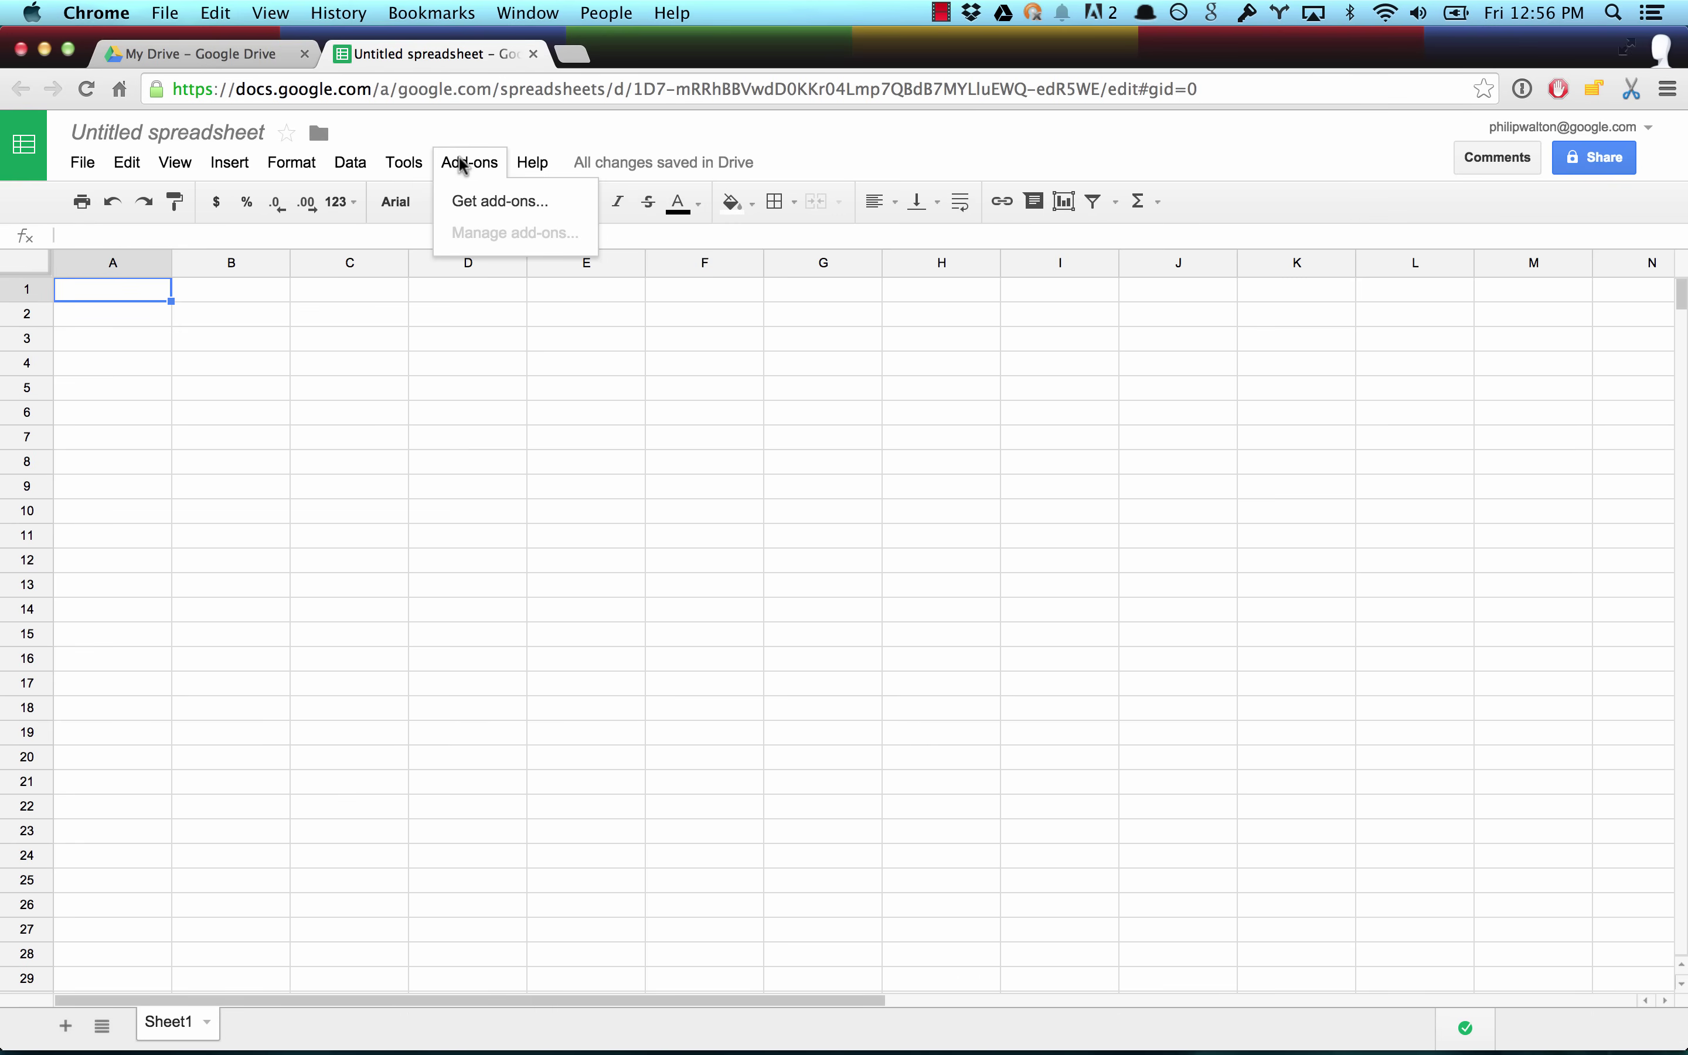
left_click(472, 202)
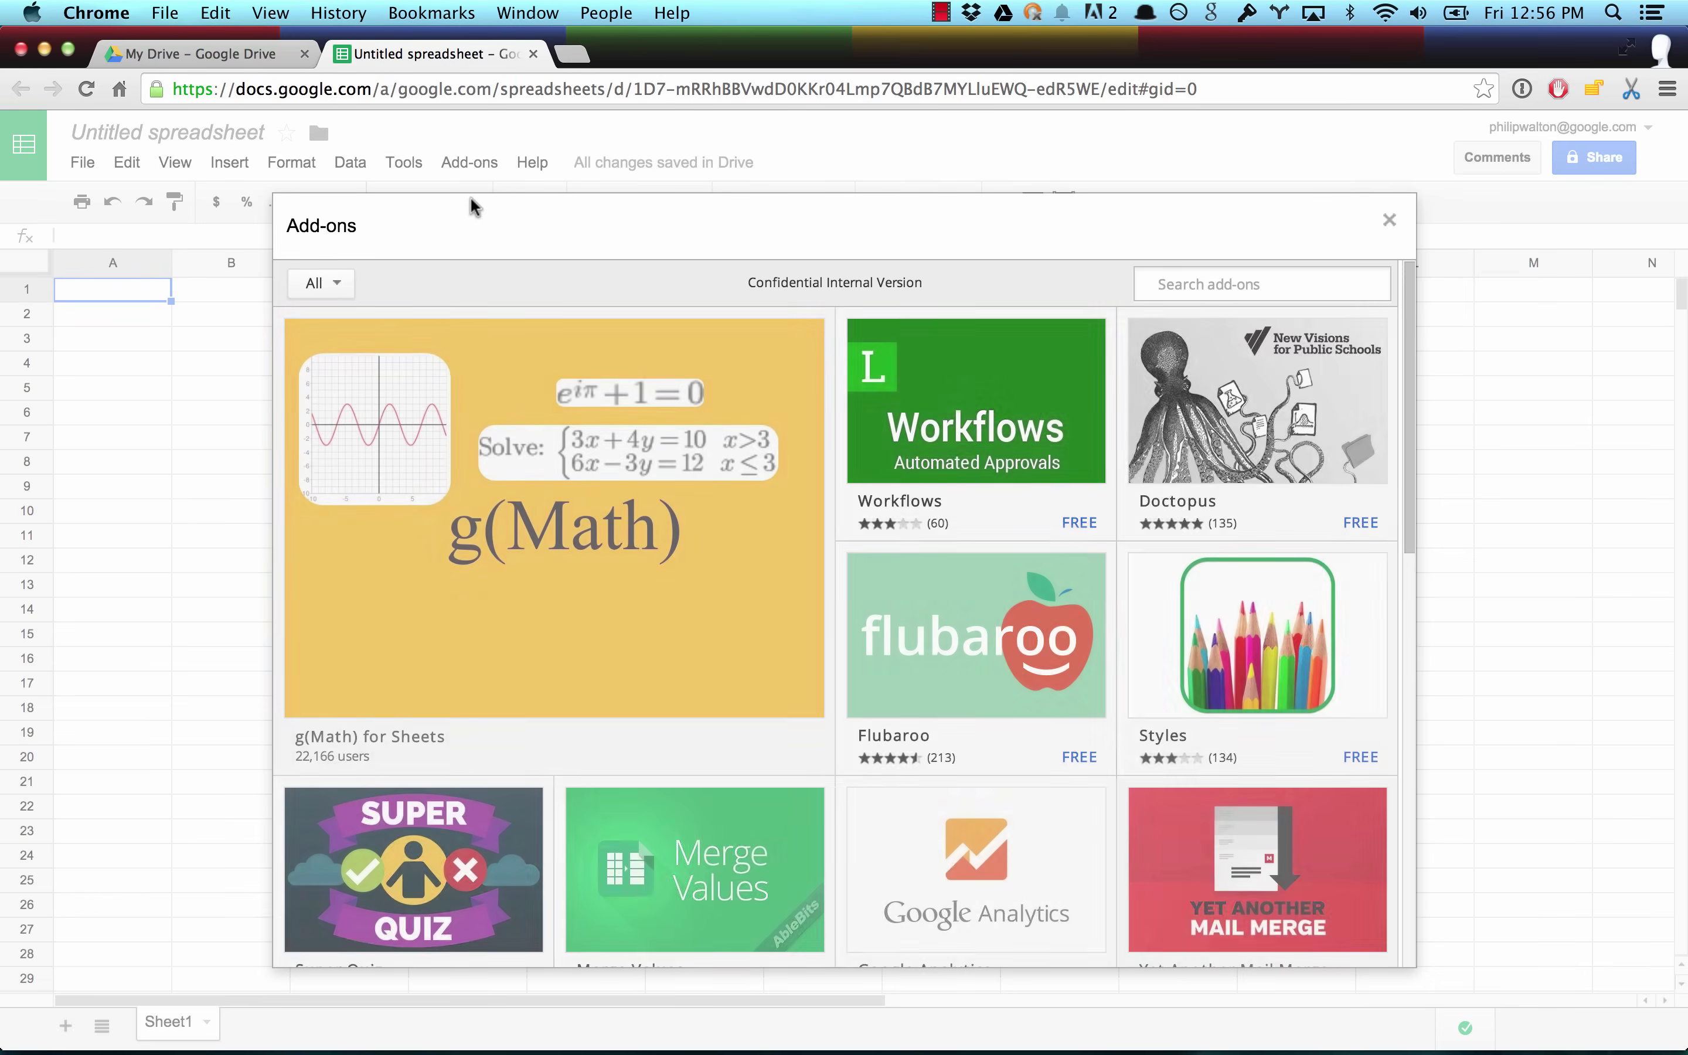
scroll(1116, 660, "down", 3)
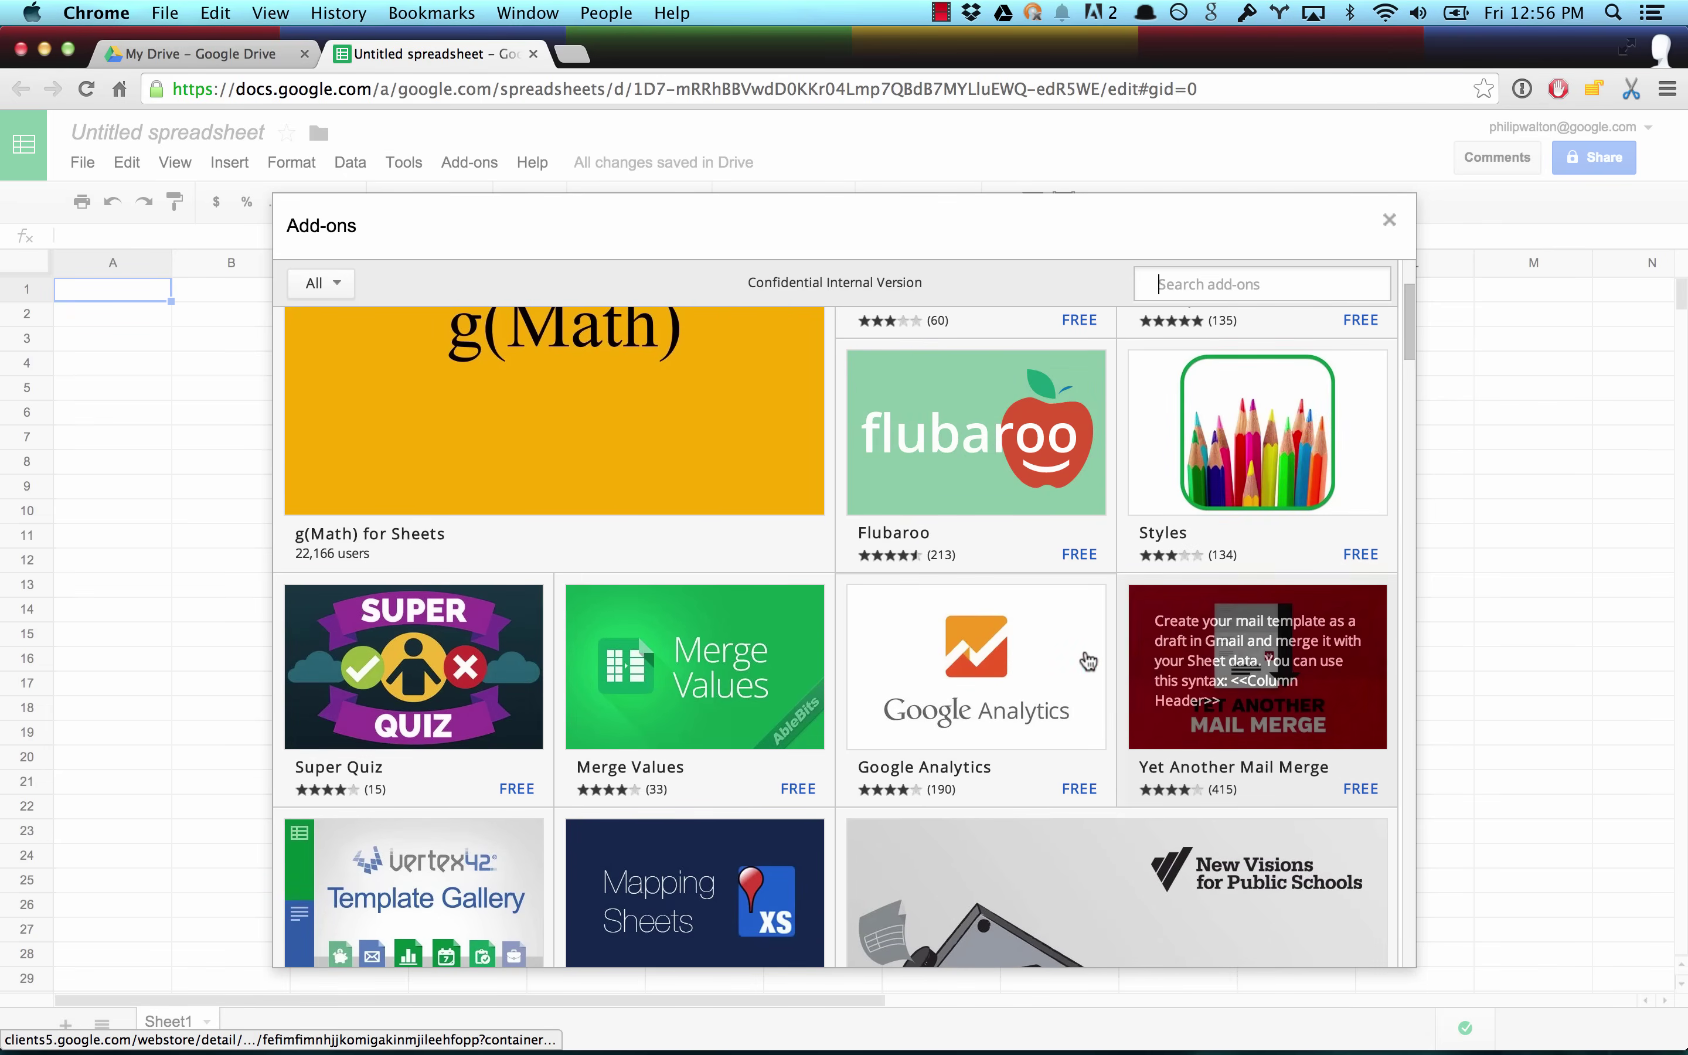
left_click(1051, 649)
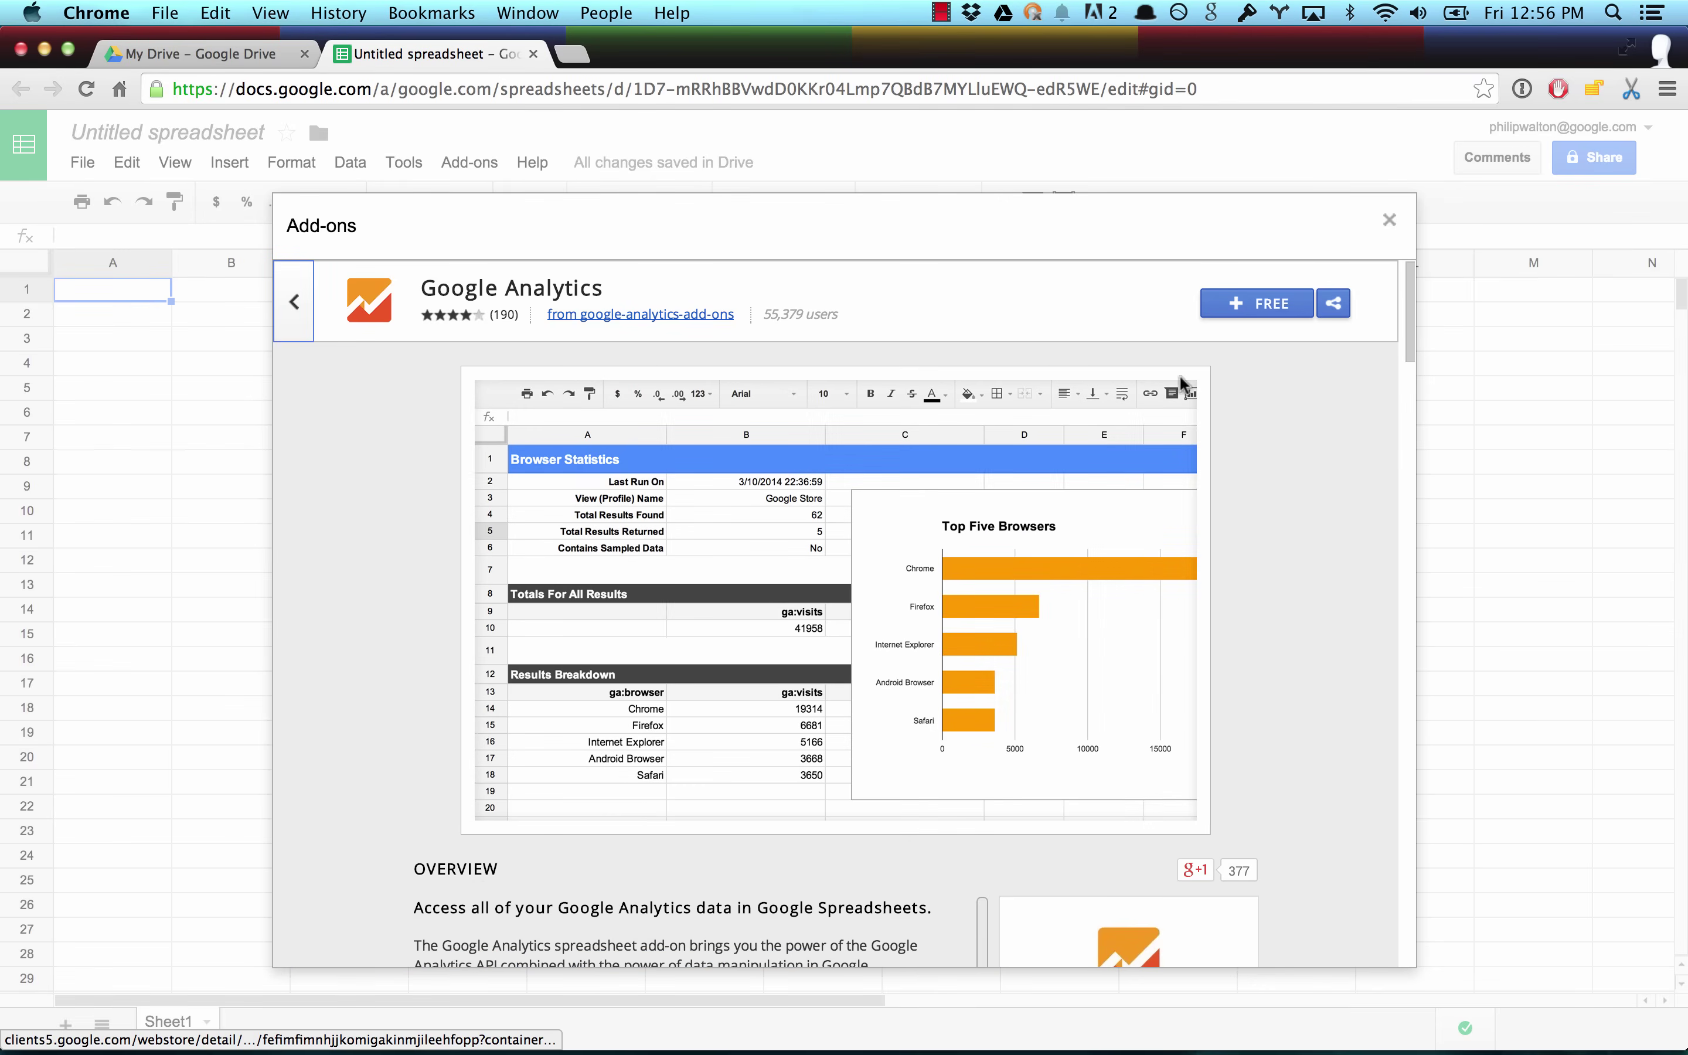
left_click(1241, 314)
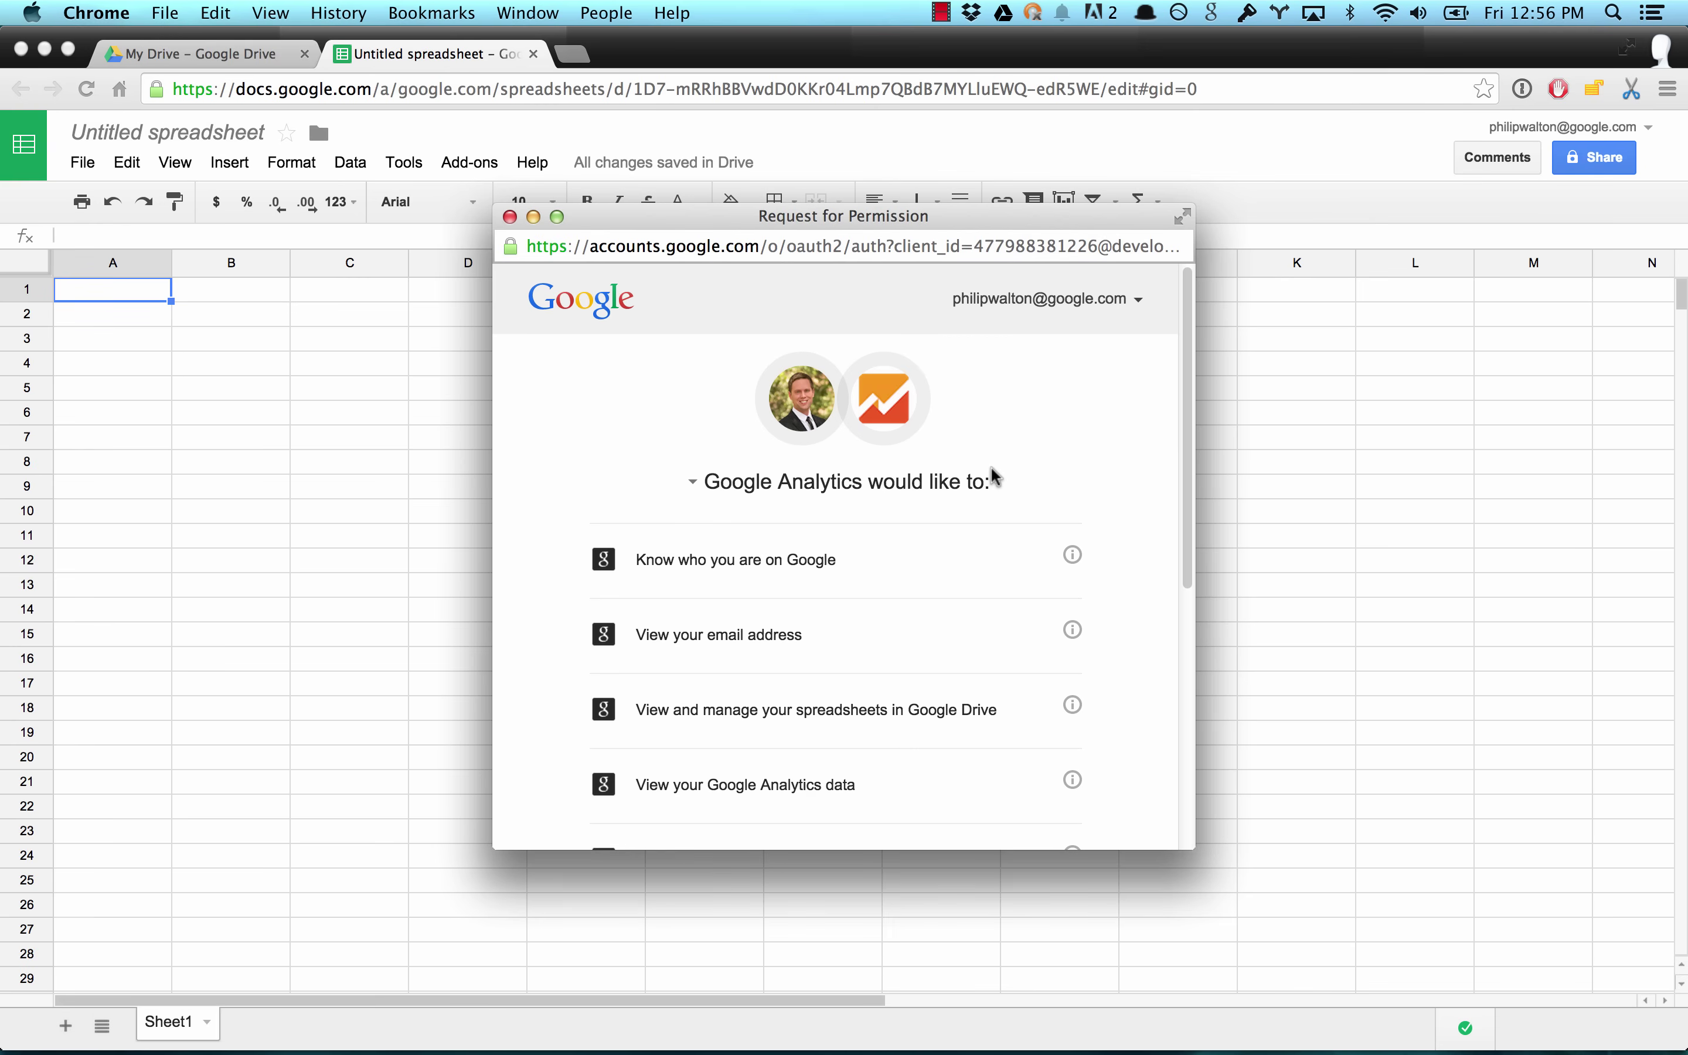
Step: Review the permissions requested by the Google Analytics add-on and accept them
scroll(992, 468, "down", 6)
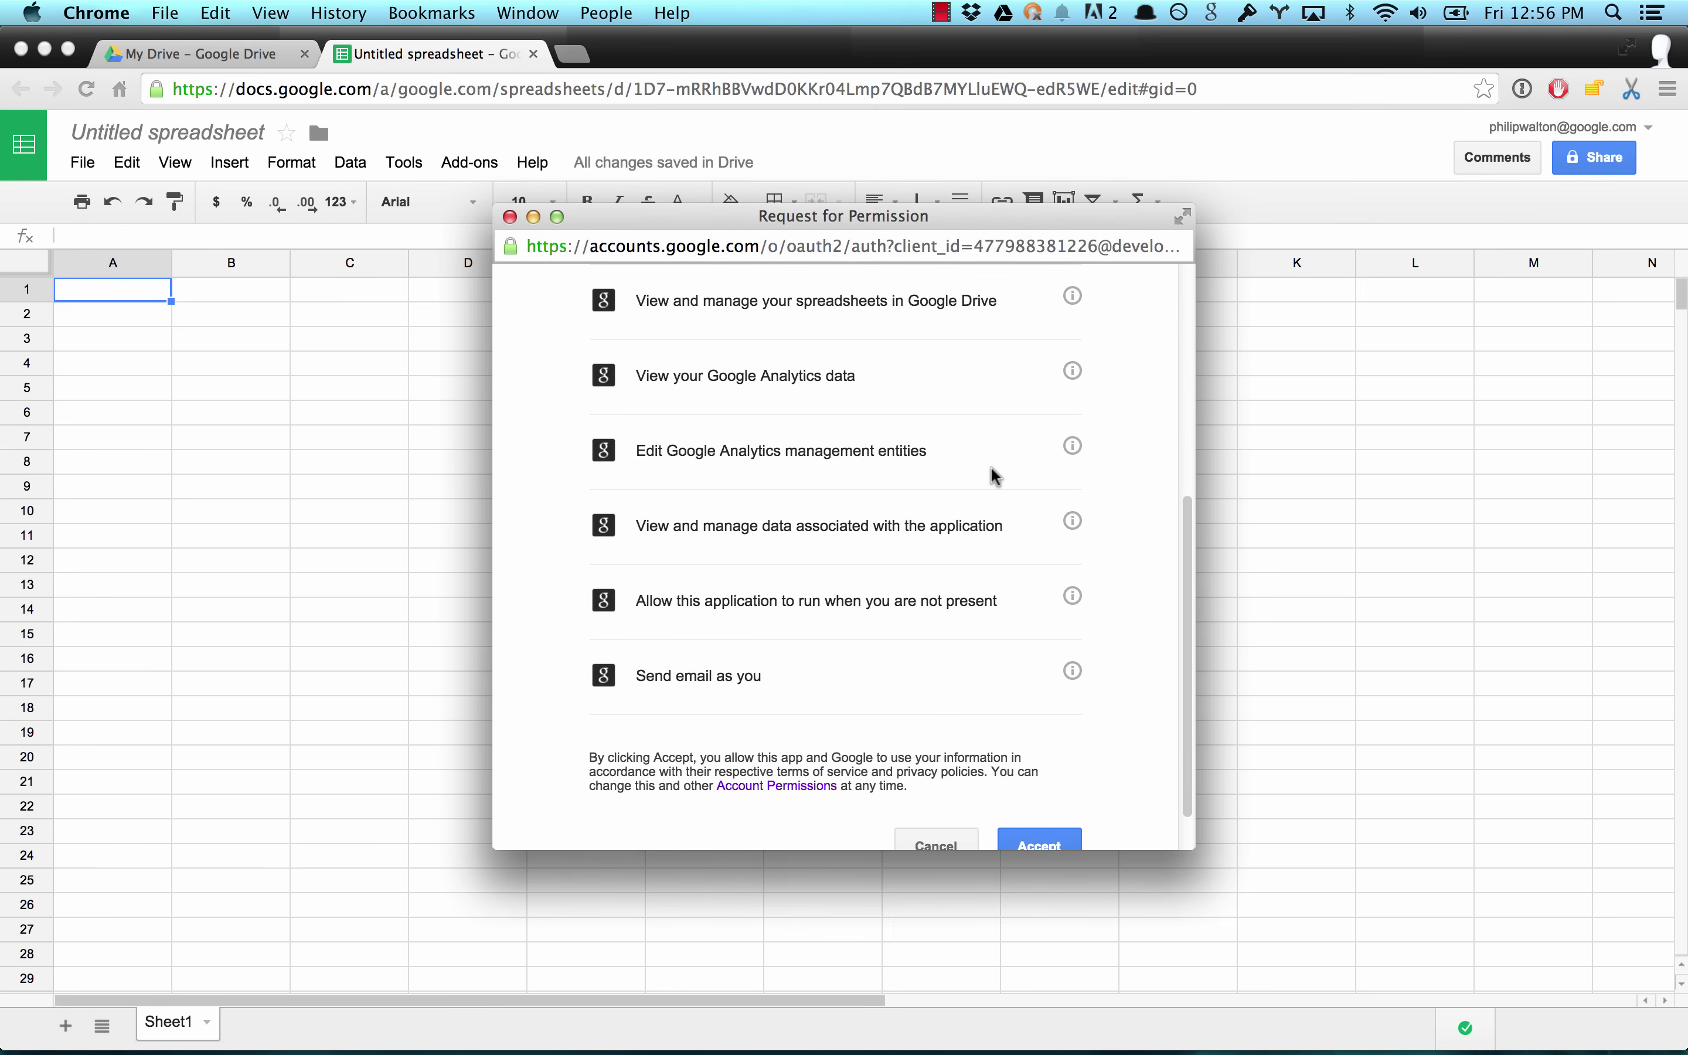
scroll(990, 465, "down", 1)
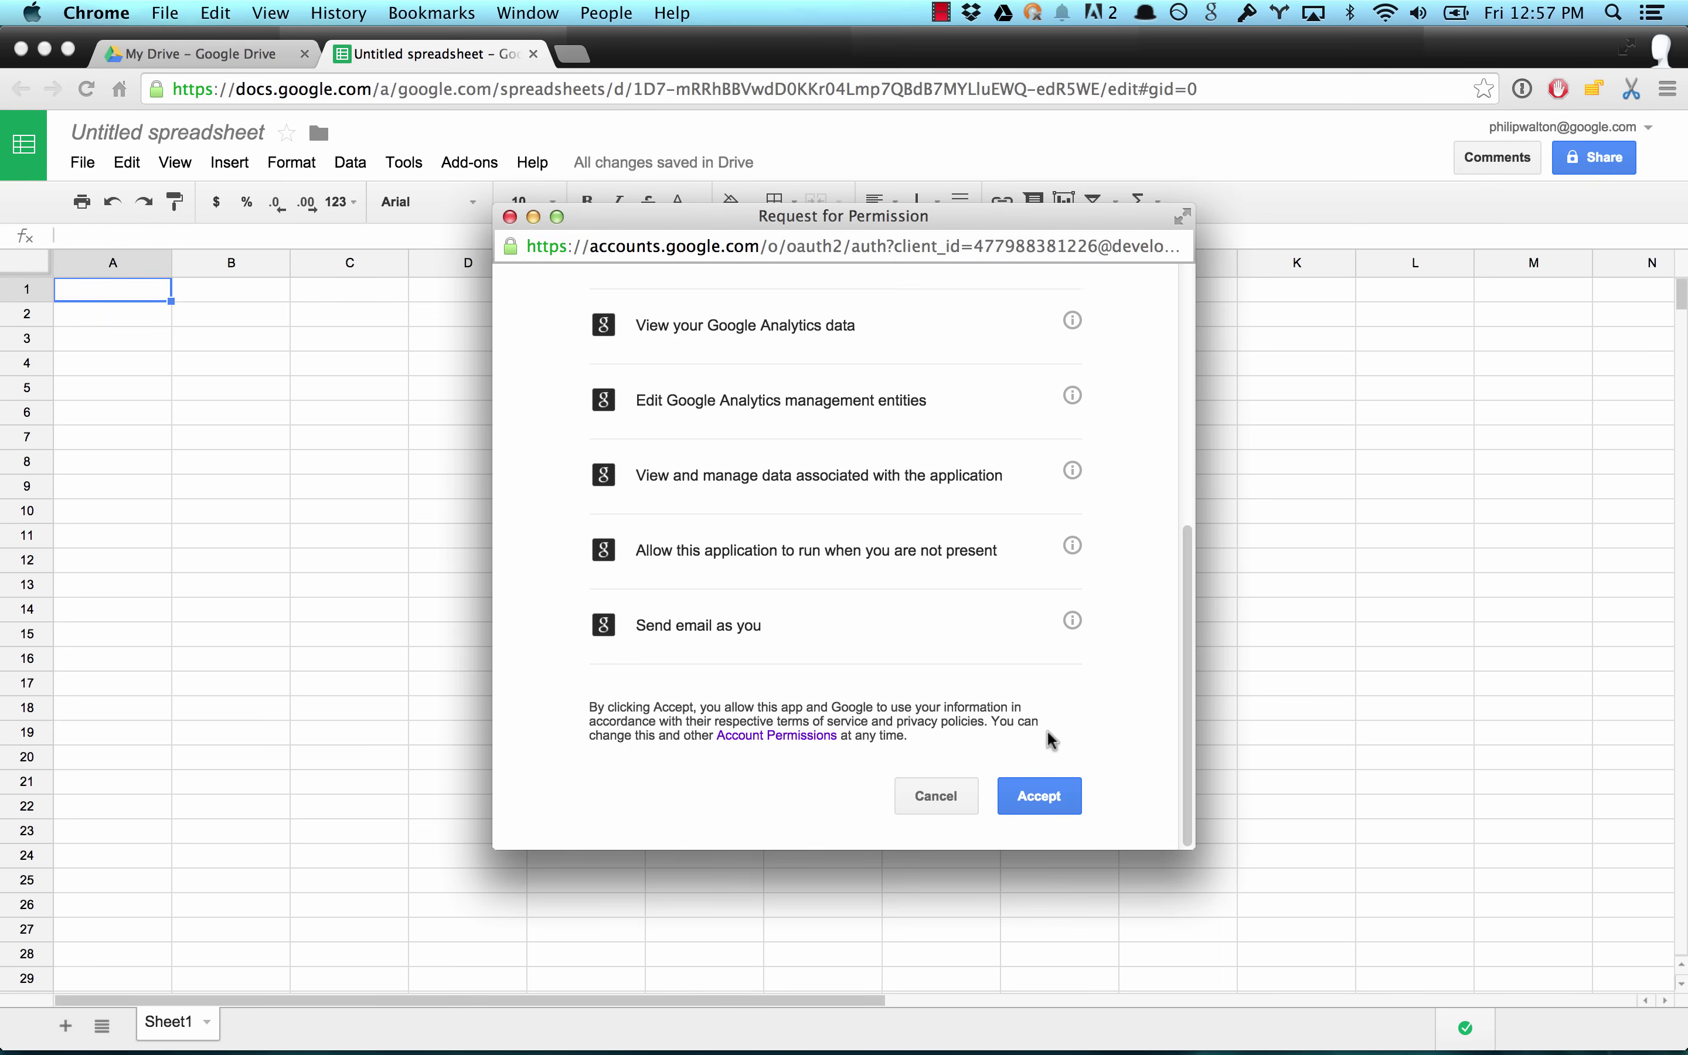
left_click(1042, 796)
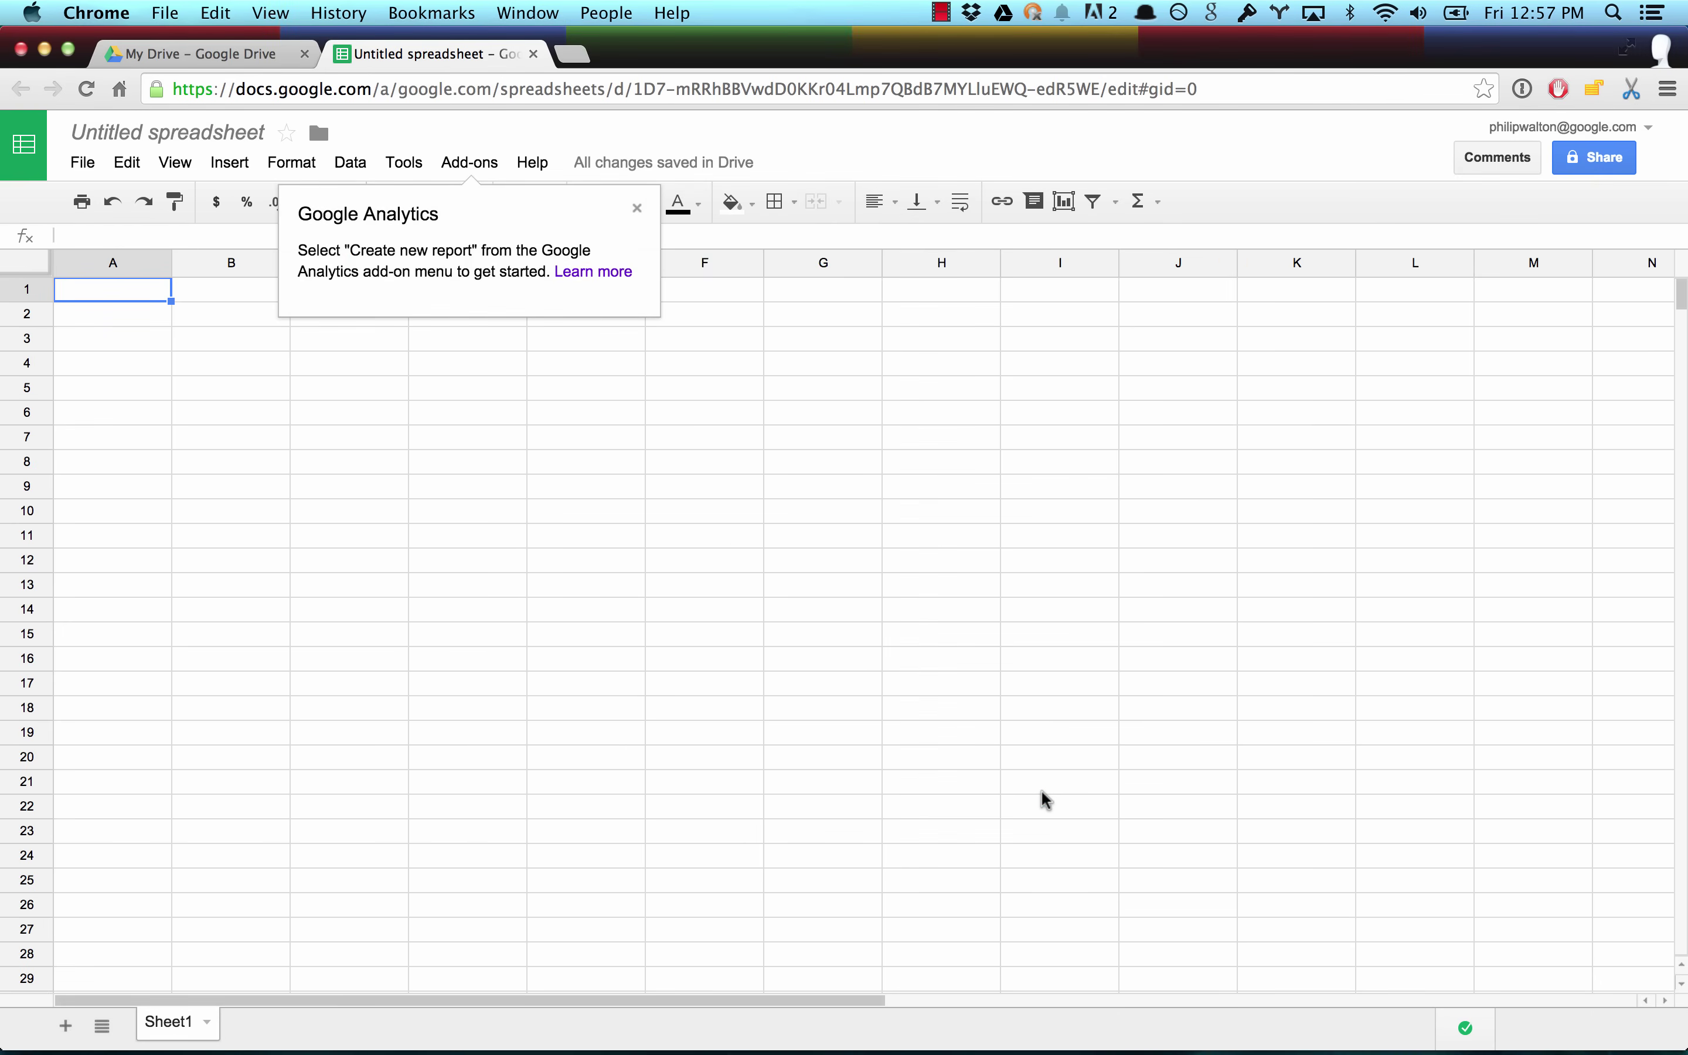
Step: Start a new Google Analytics report named Users and select the owner's personal website as its account
left_click(475, 163)
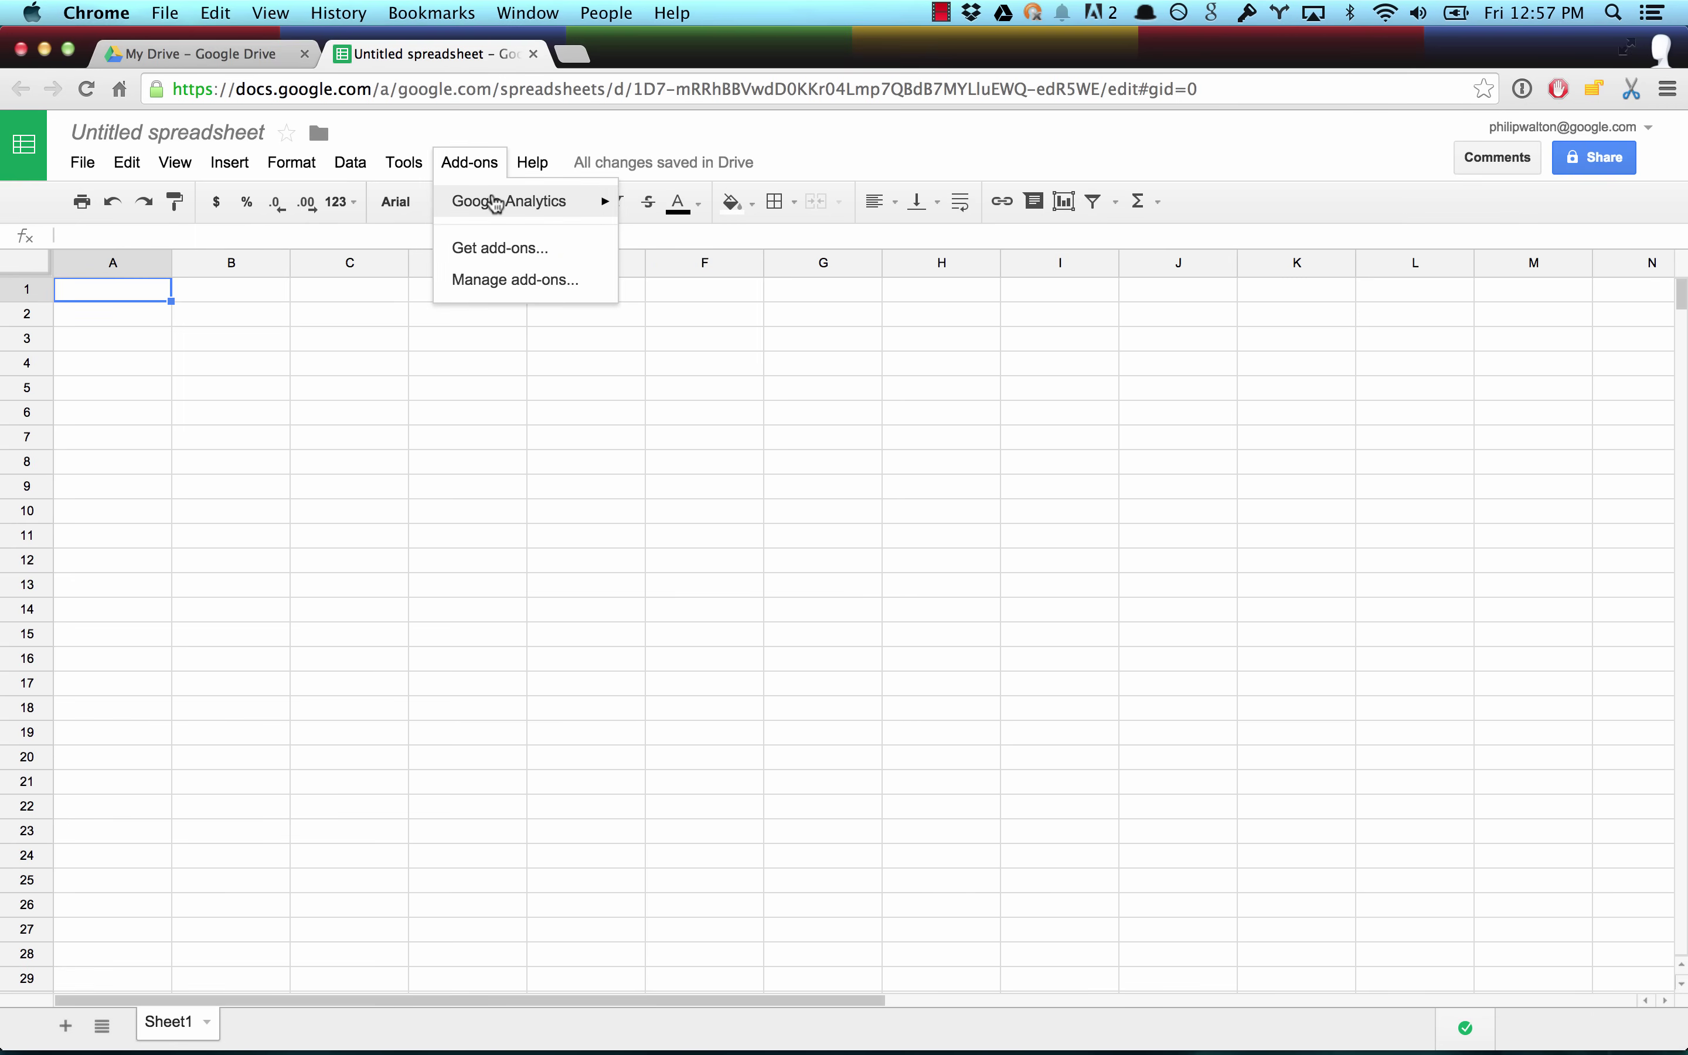
mouse_move(495, 204)
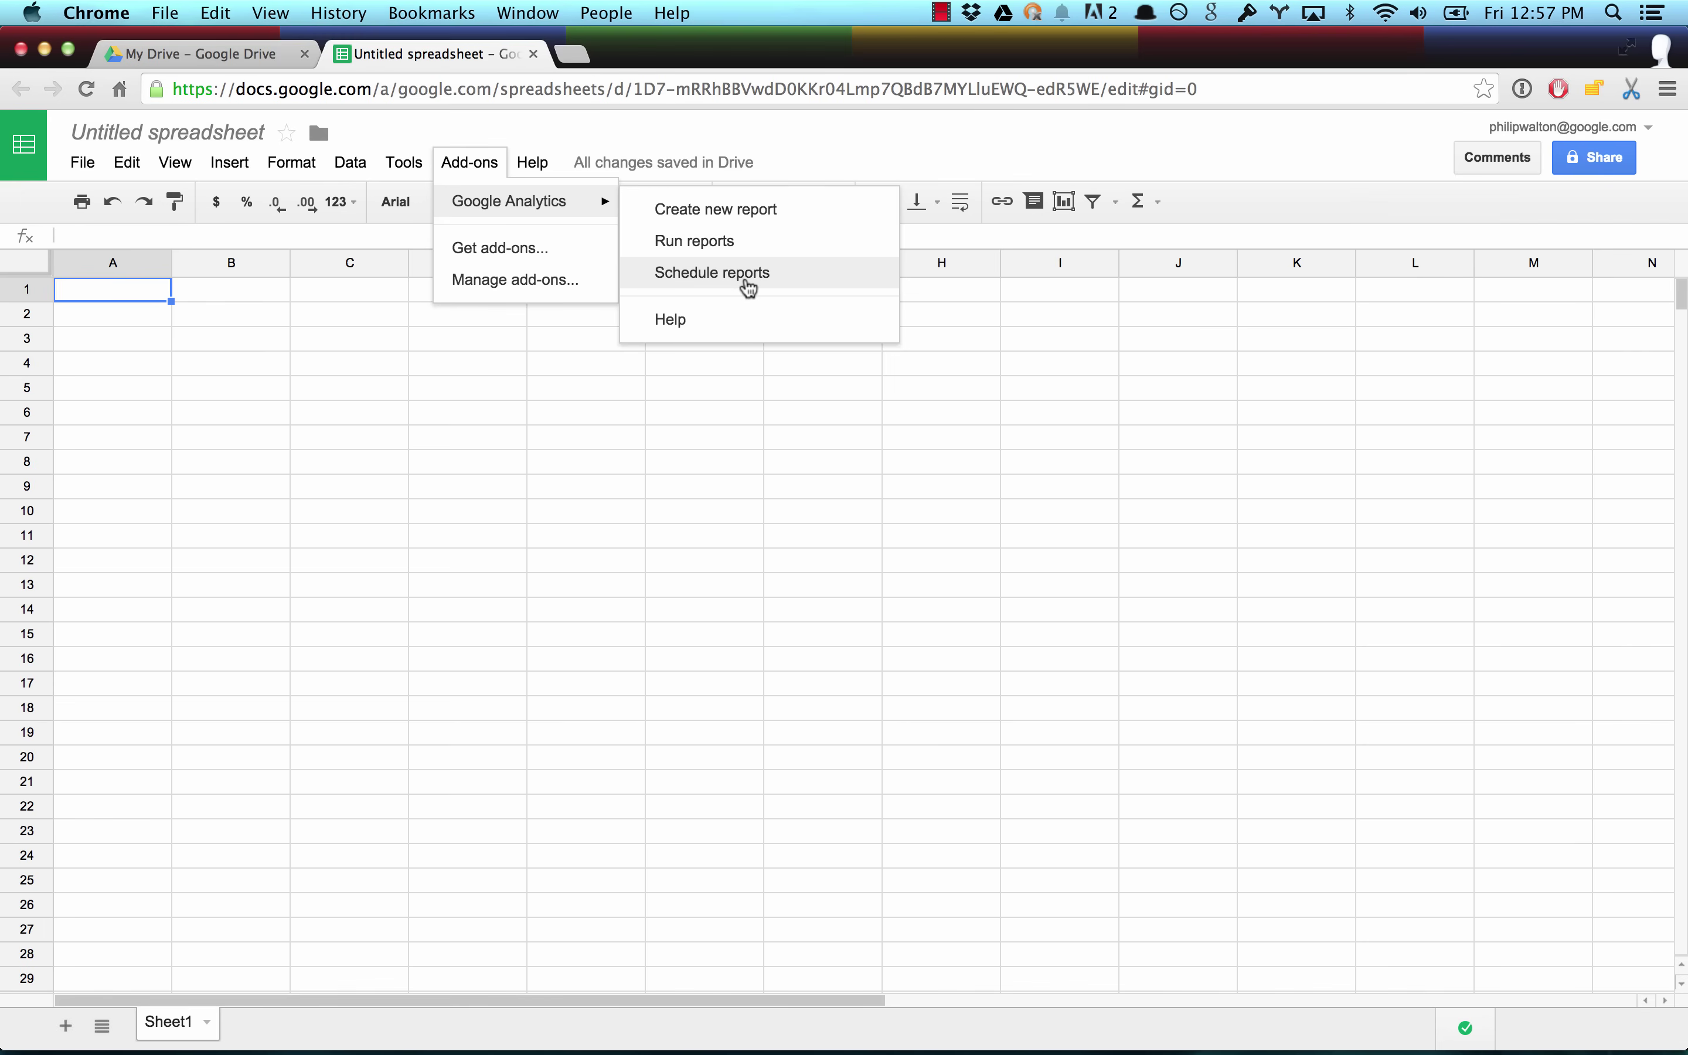
left_click(841, 212)
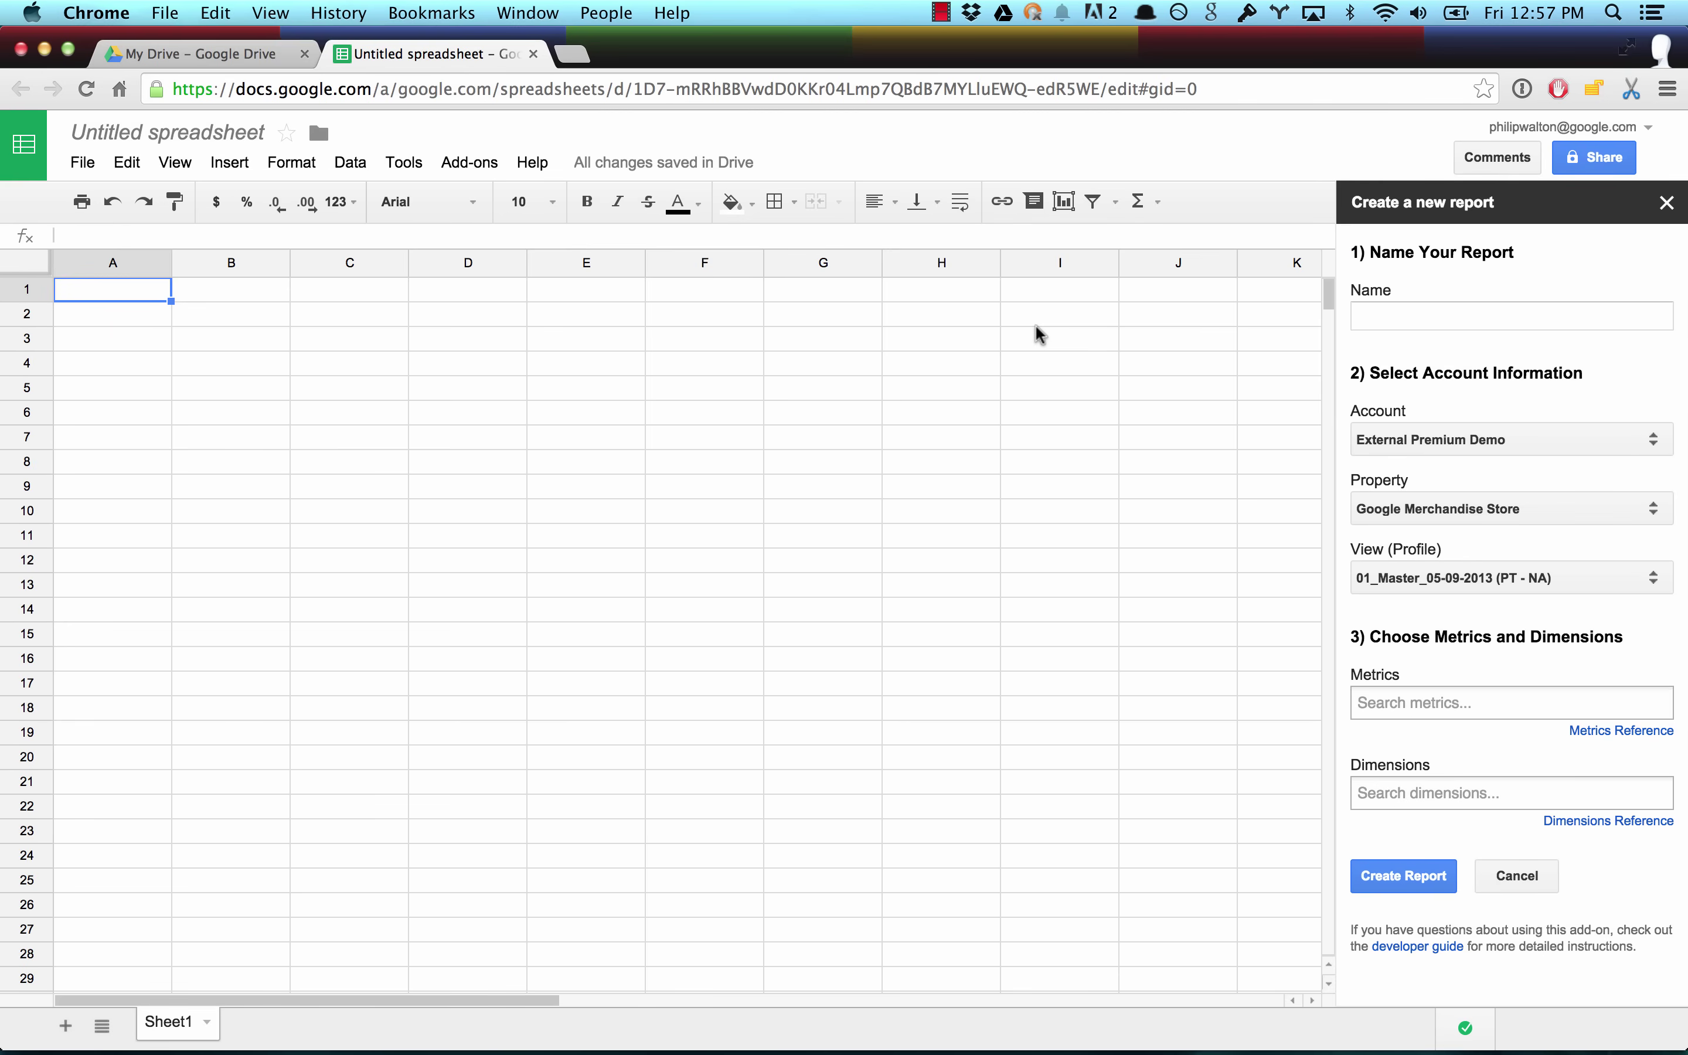
left_click(1481, 325)
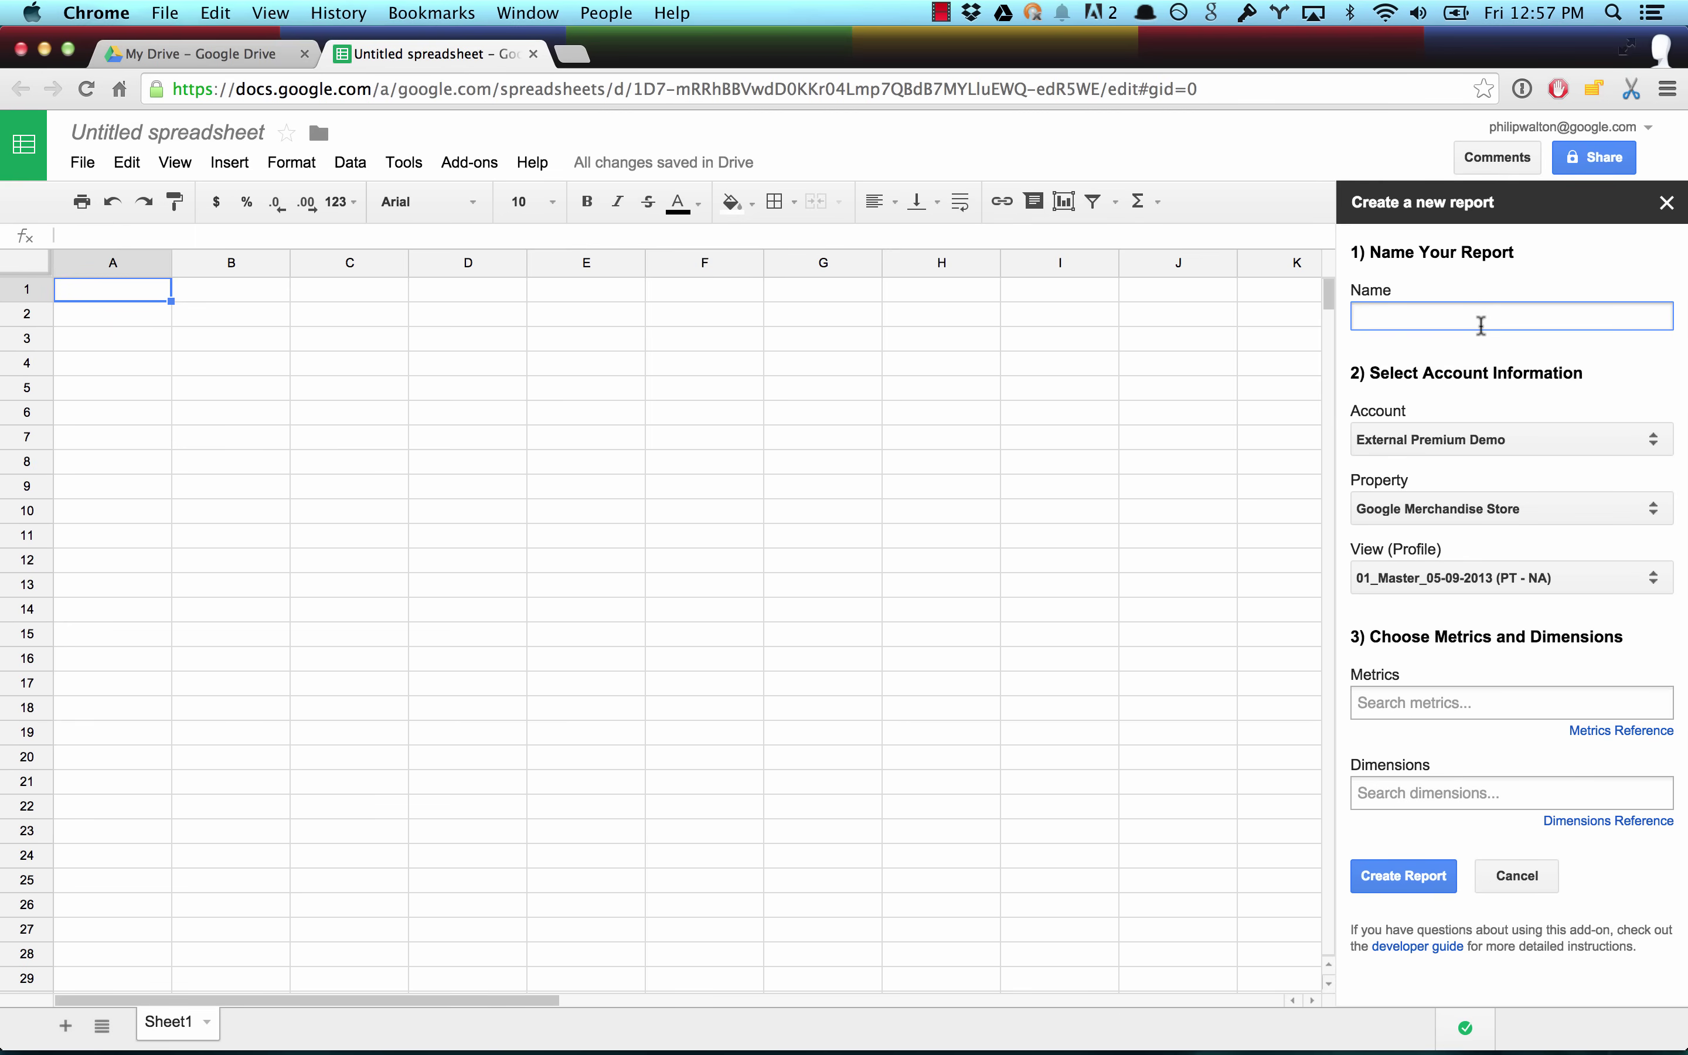
type("Users")
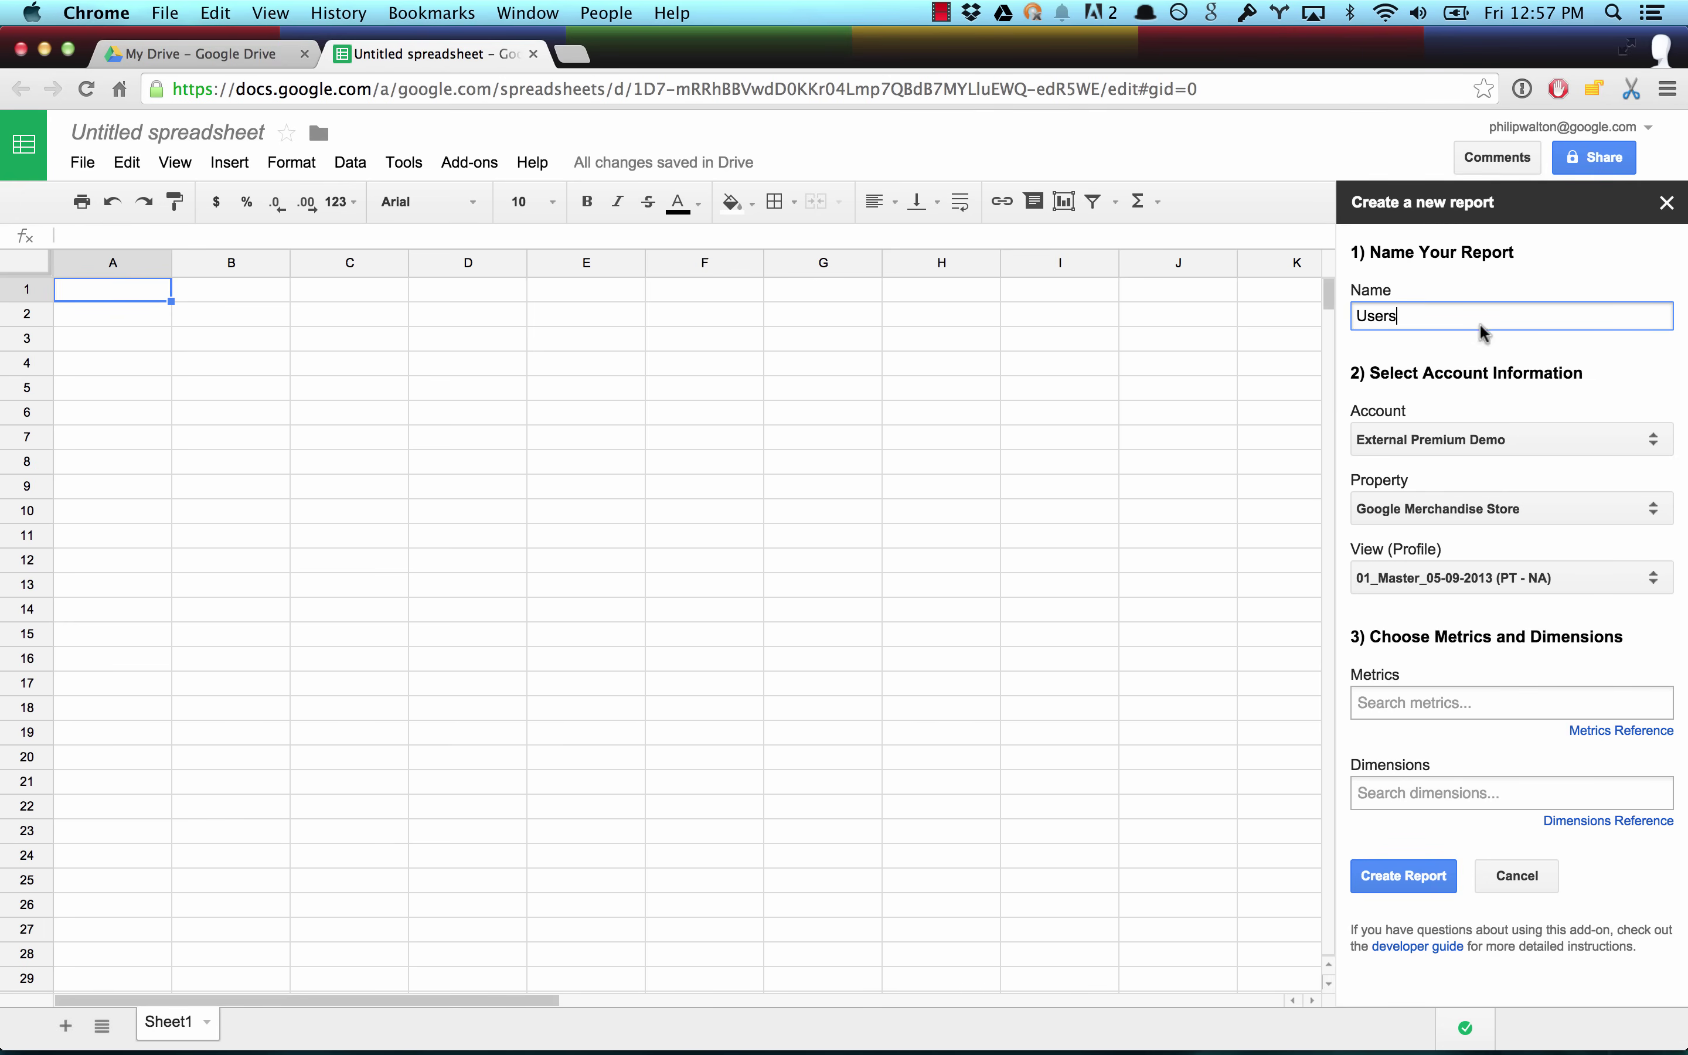
left_click(1578, 433)
left_click(1505, 550)
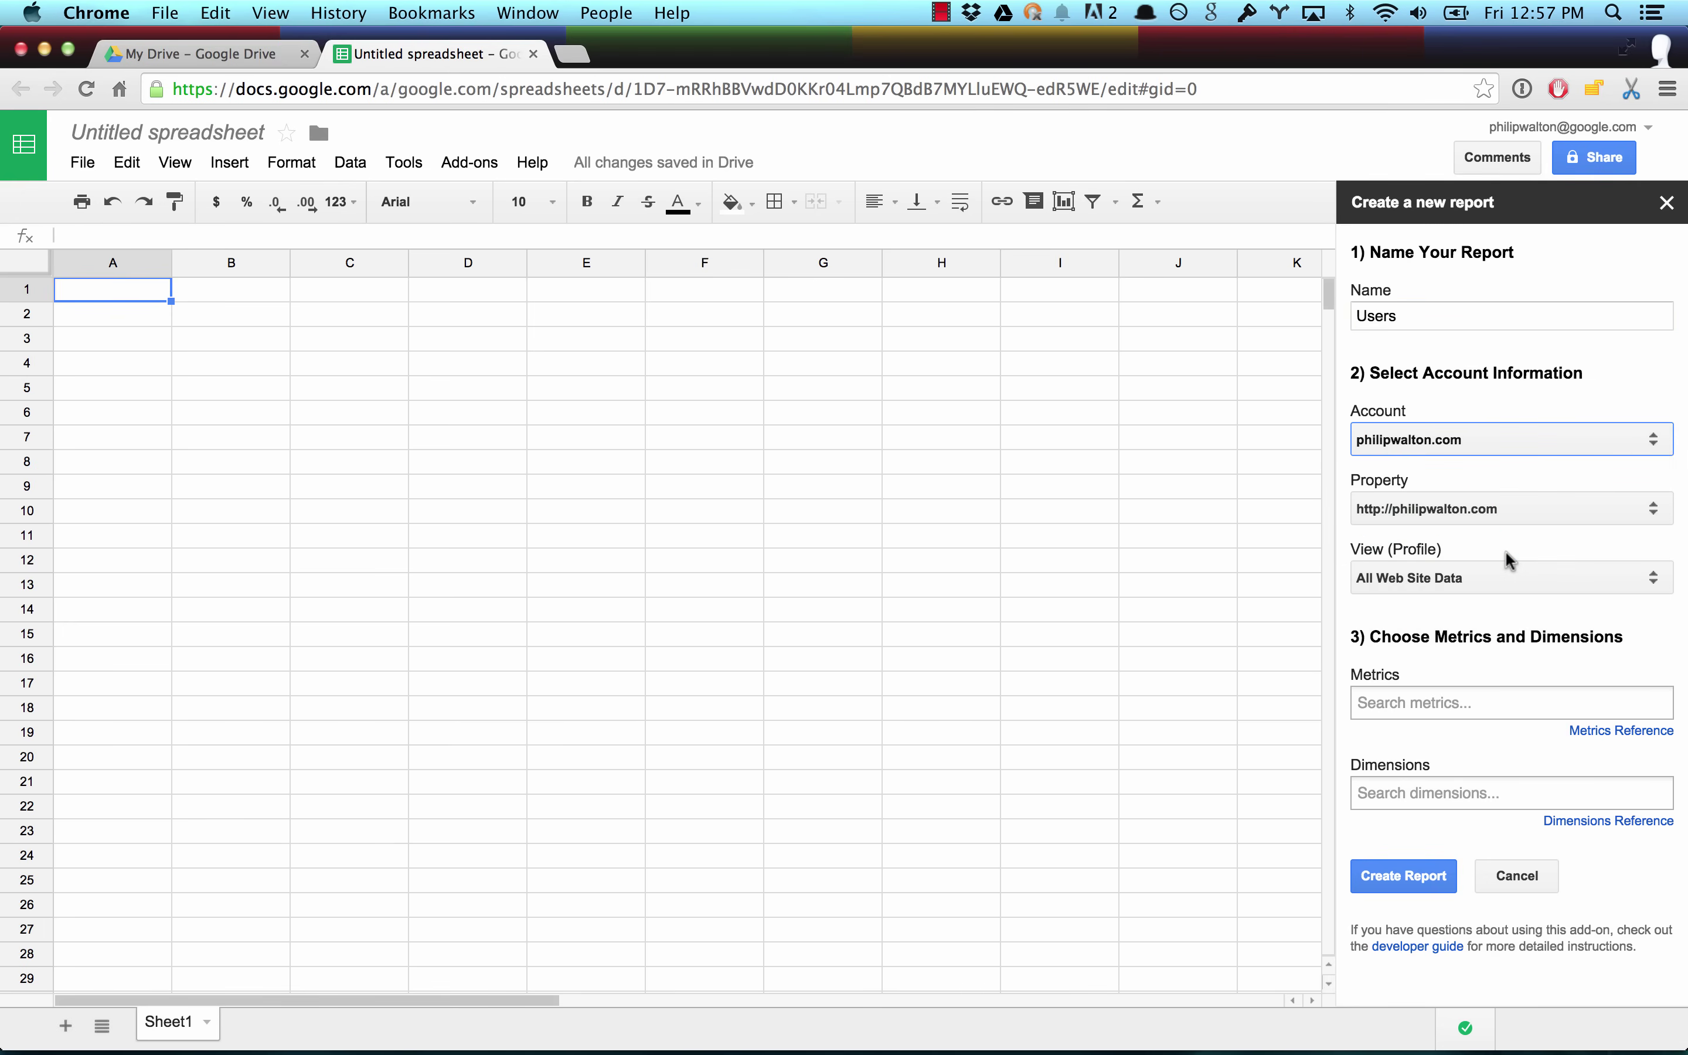
Step: Add the Users metric and the Date dimension, and create the report
left_click(1413, 701)
type("user")
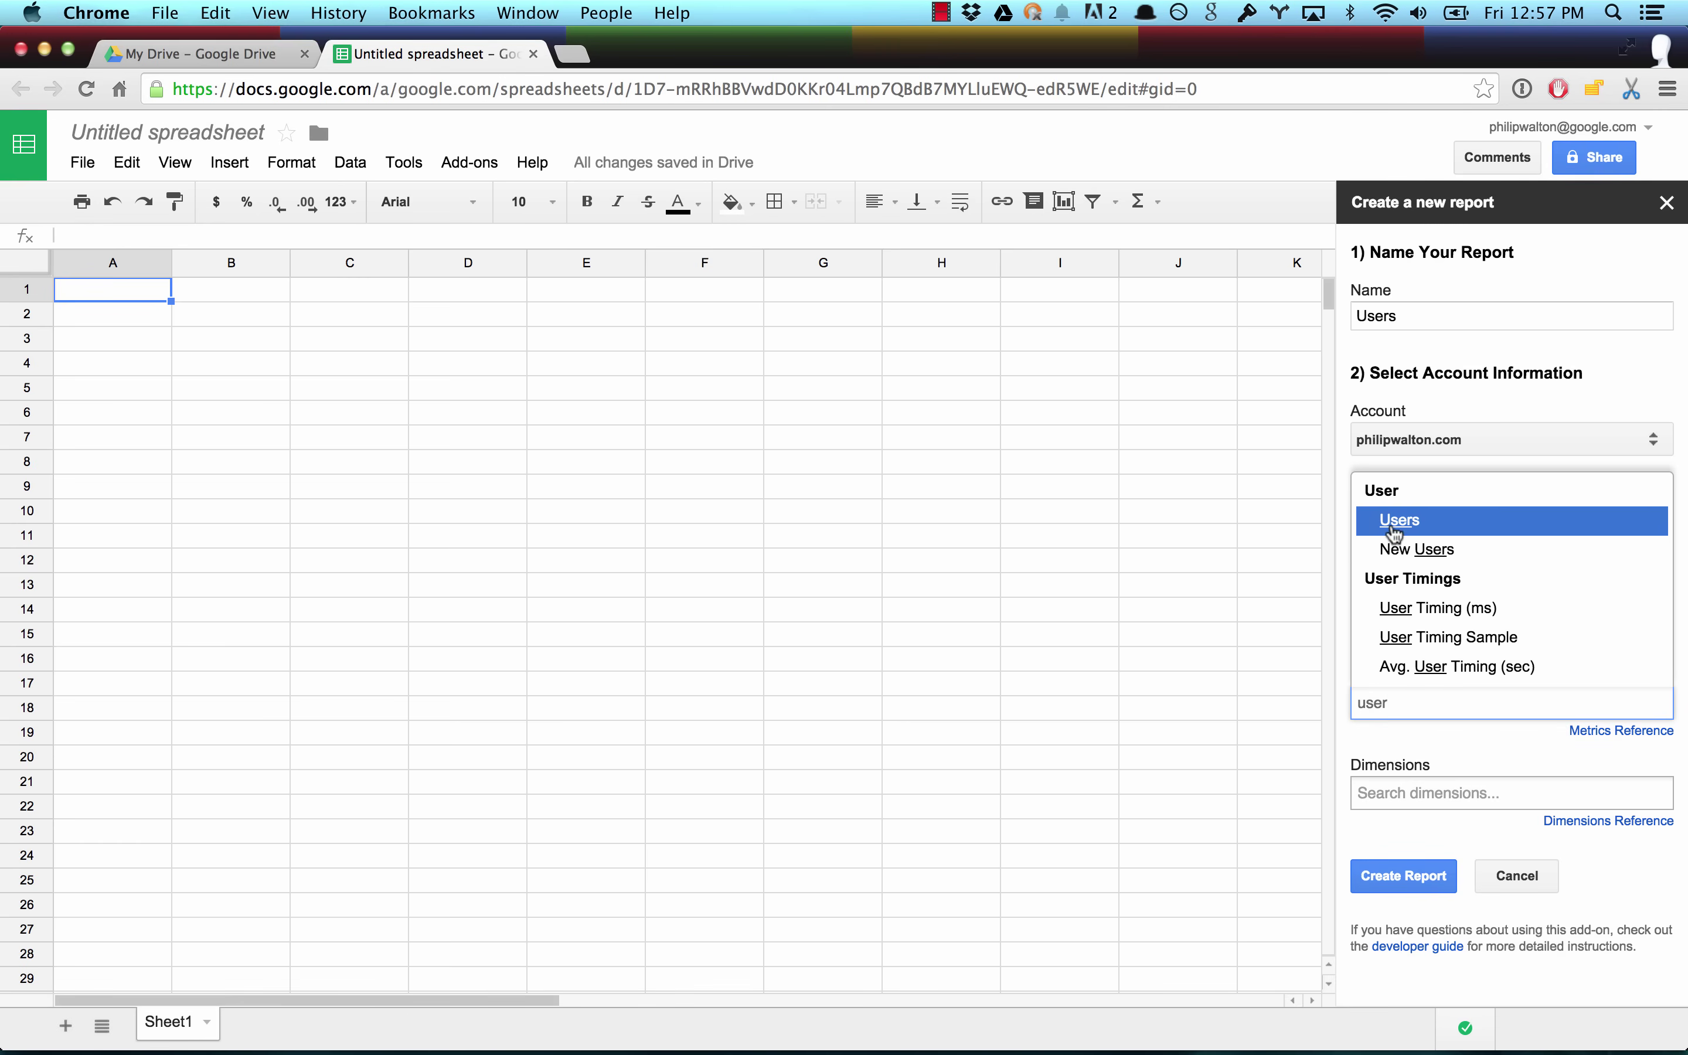
left_click(1390, 525)
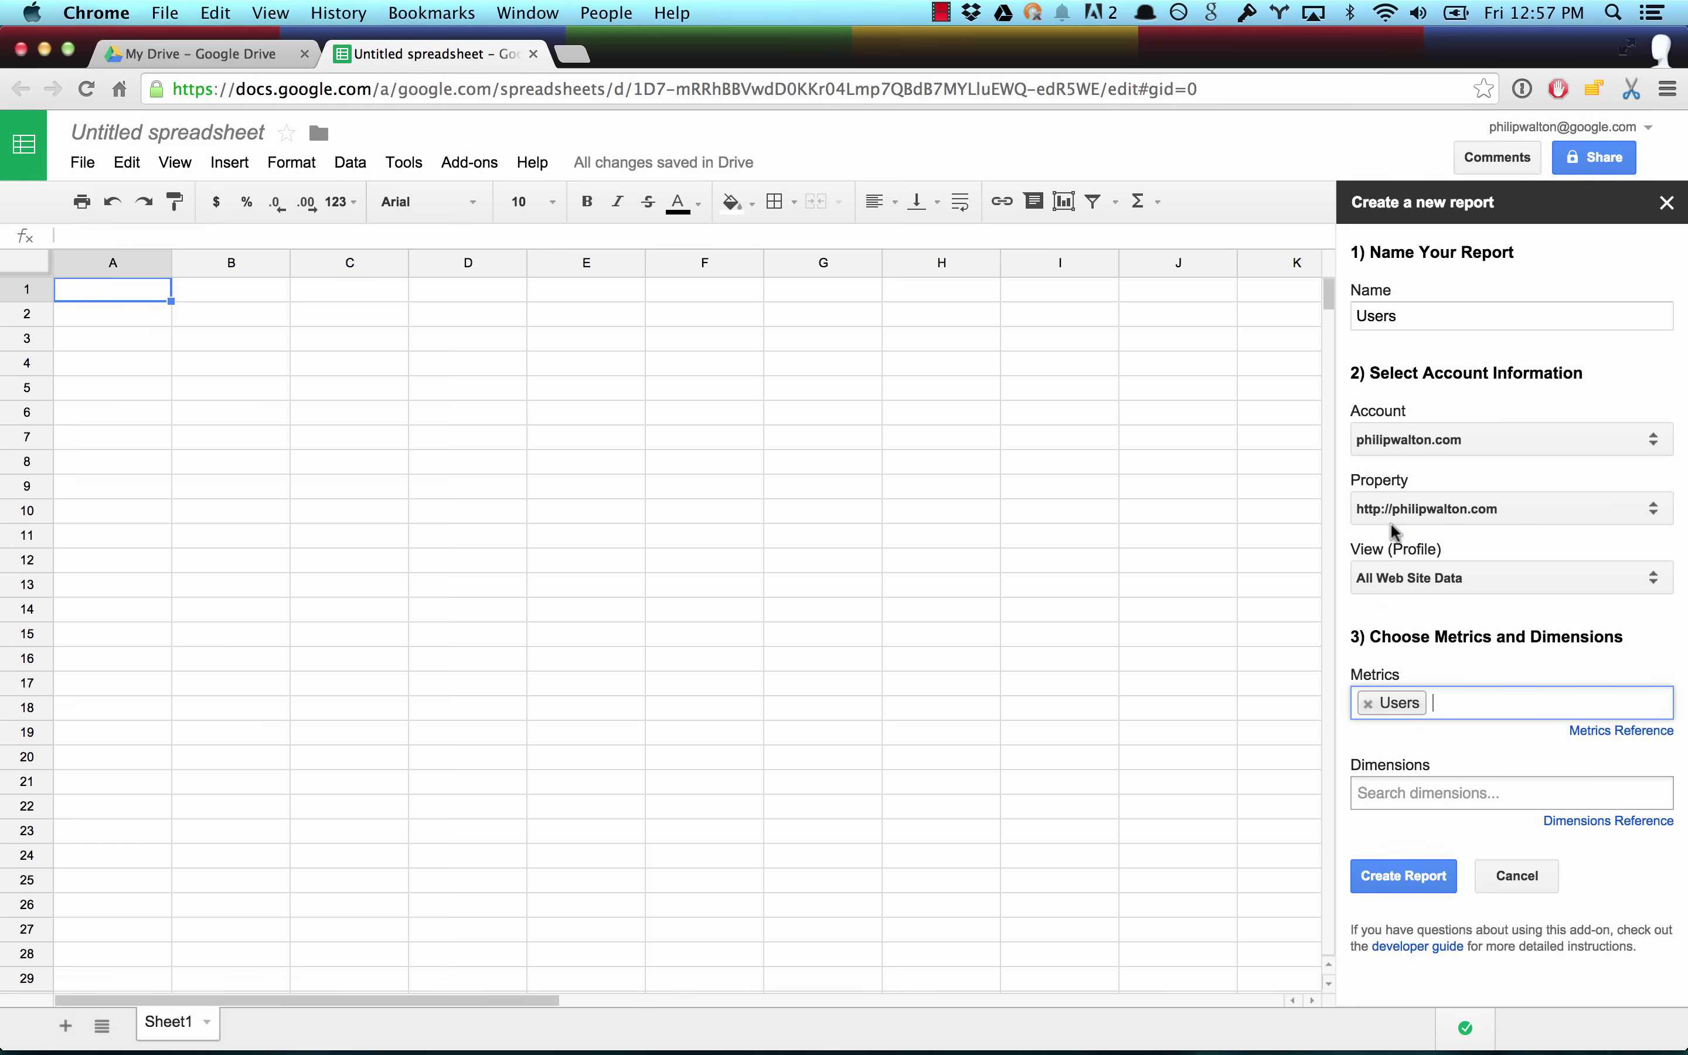
left_click(1386, 792)
type("date")
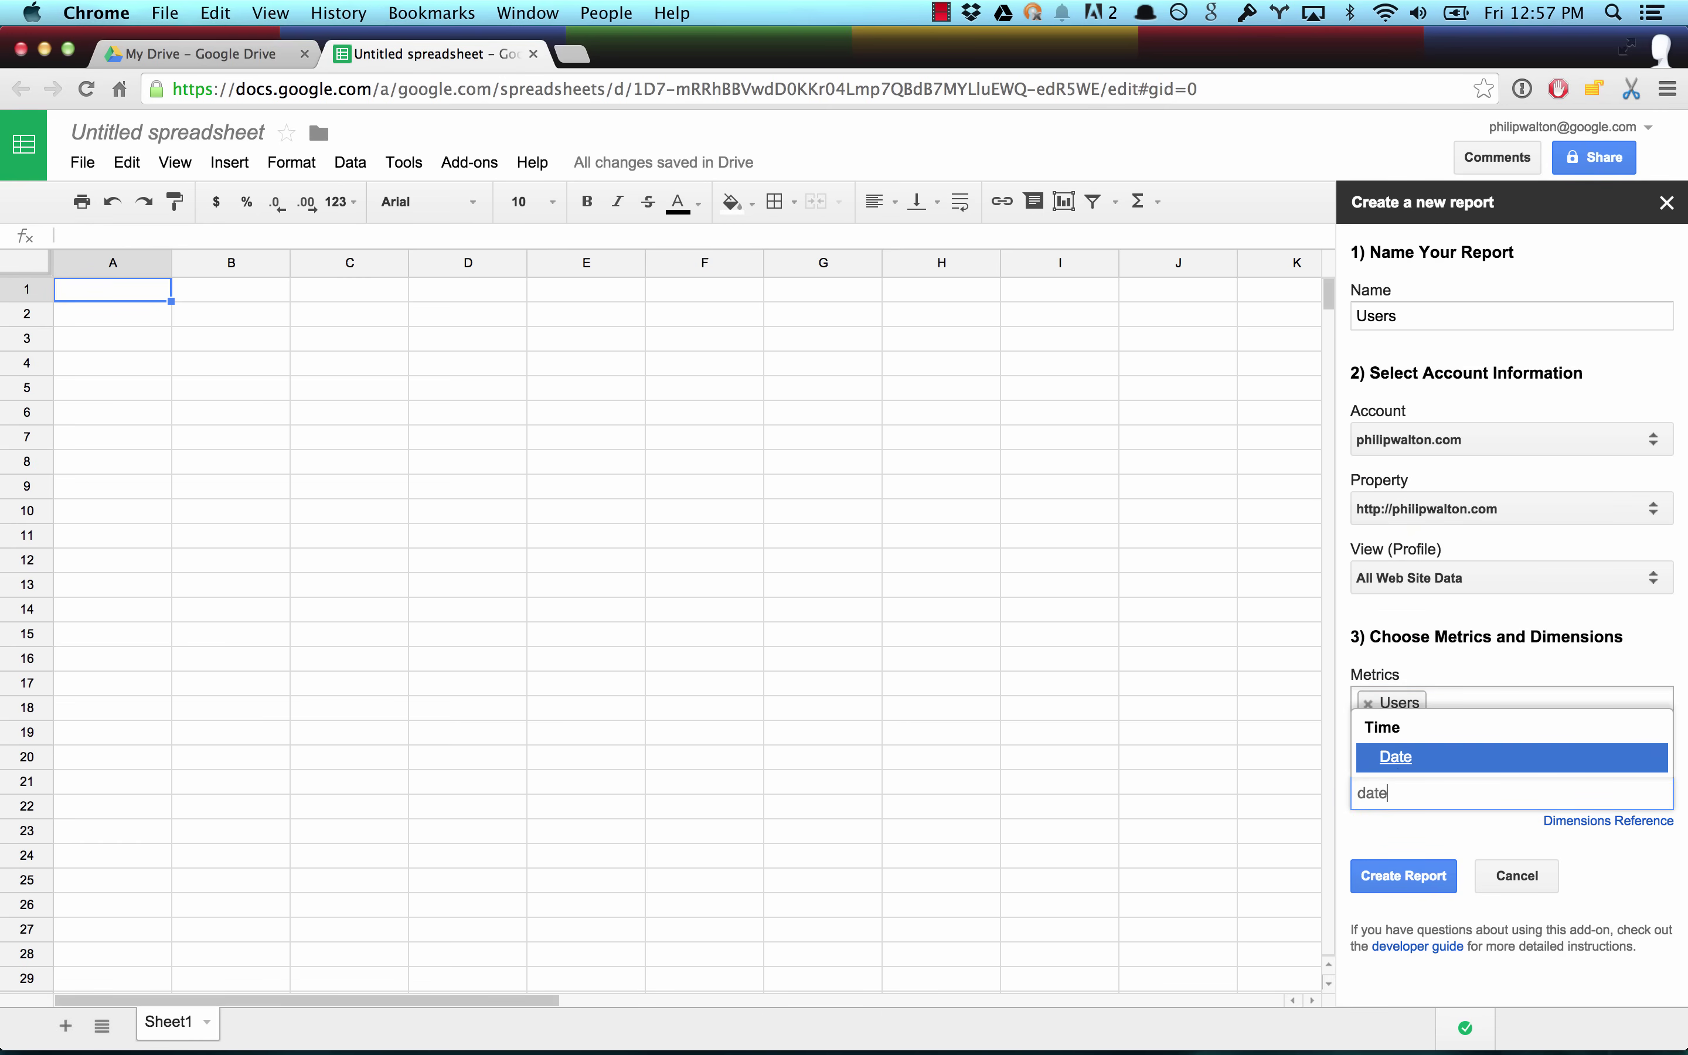
left_click(1390, 765)
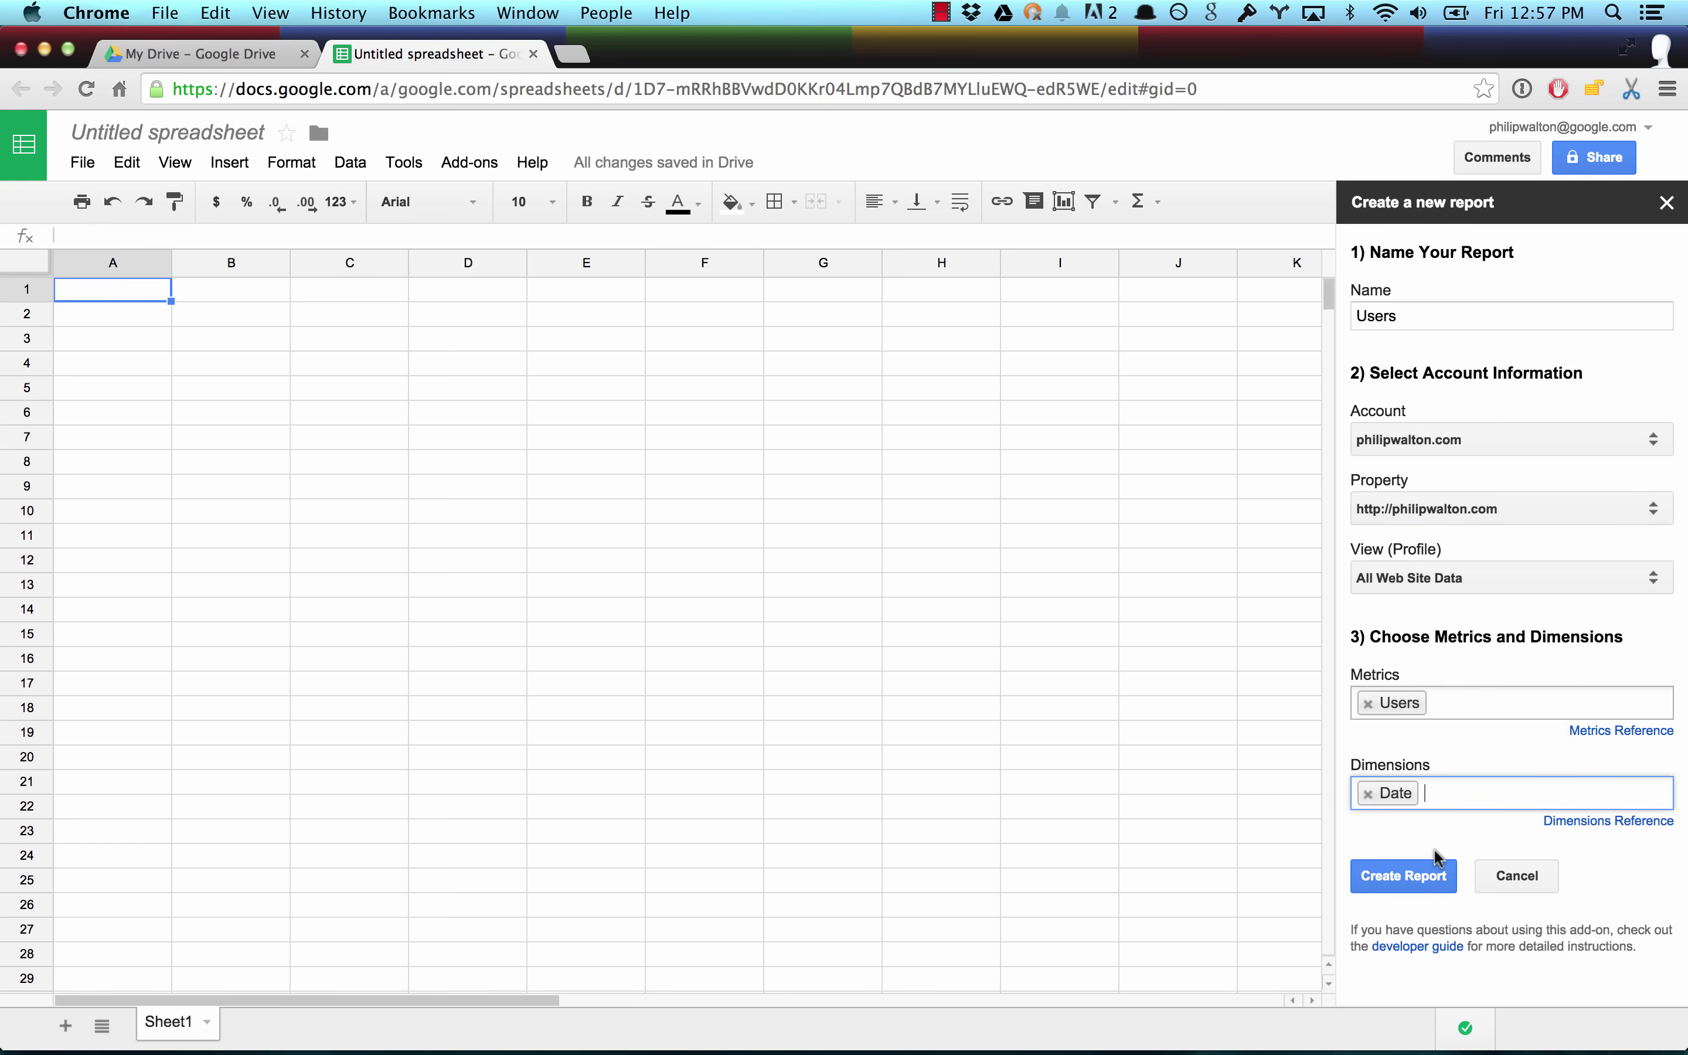
left_click(1405, 875)
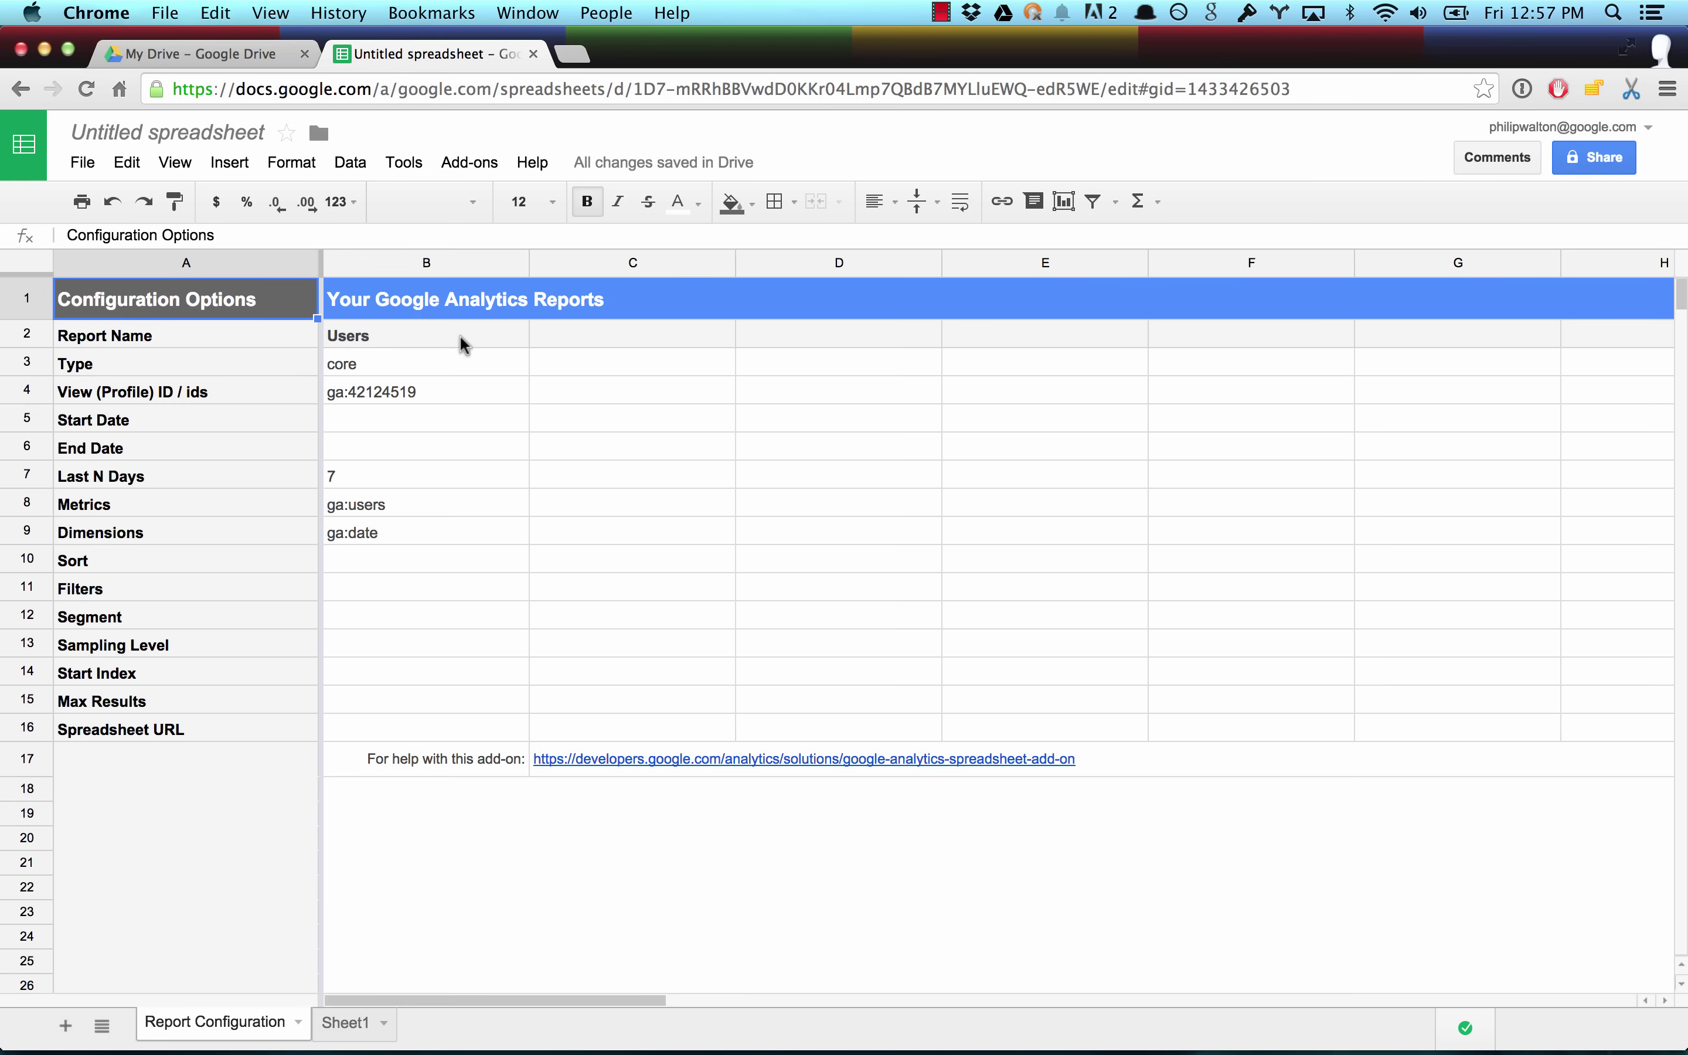
Step: Examine the report configuration layout: option names, the Users report's column, the empty column beside it, and the date range settings
left_click_drag(460, 338, 409, 698)
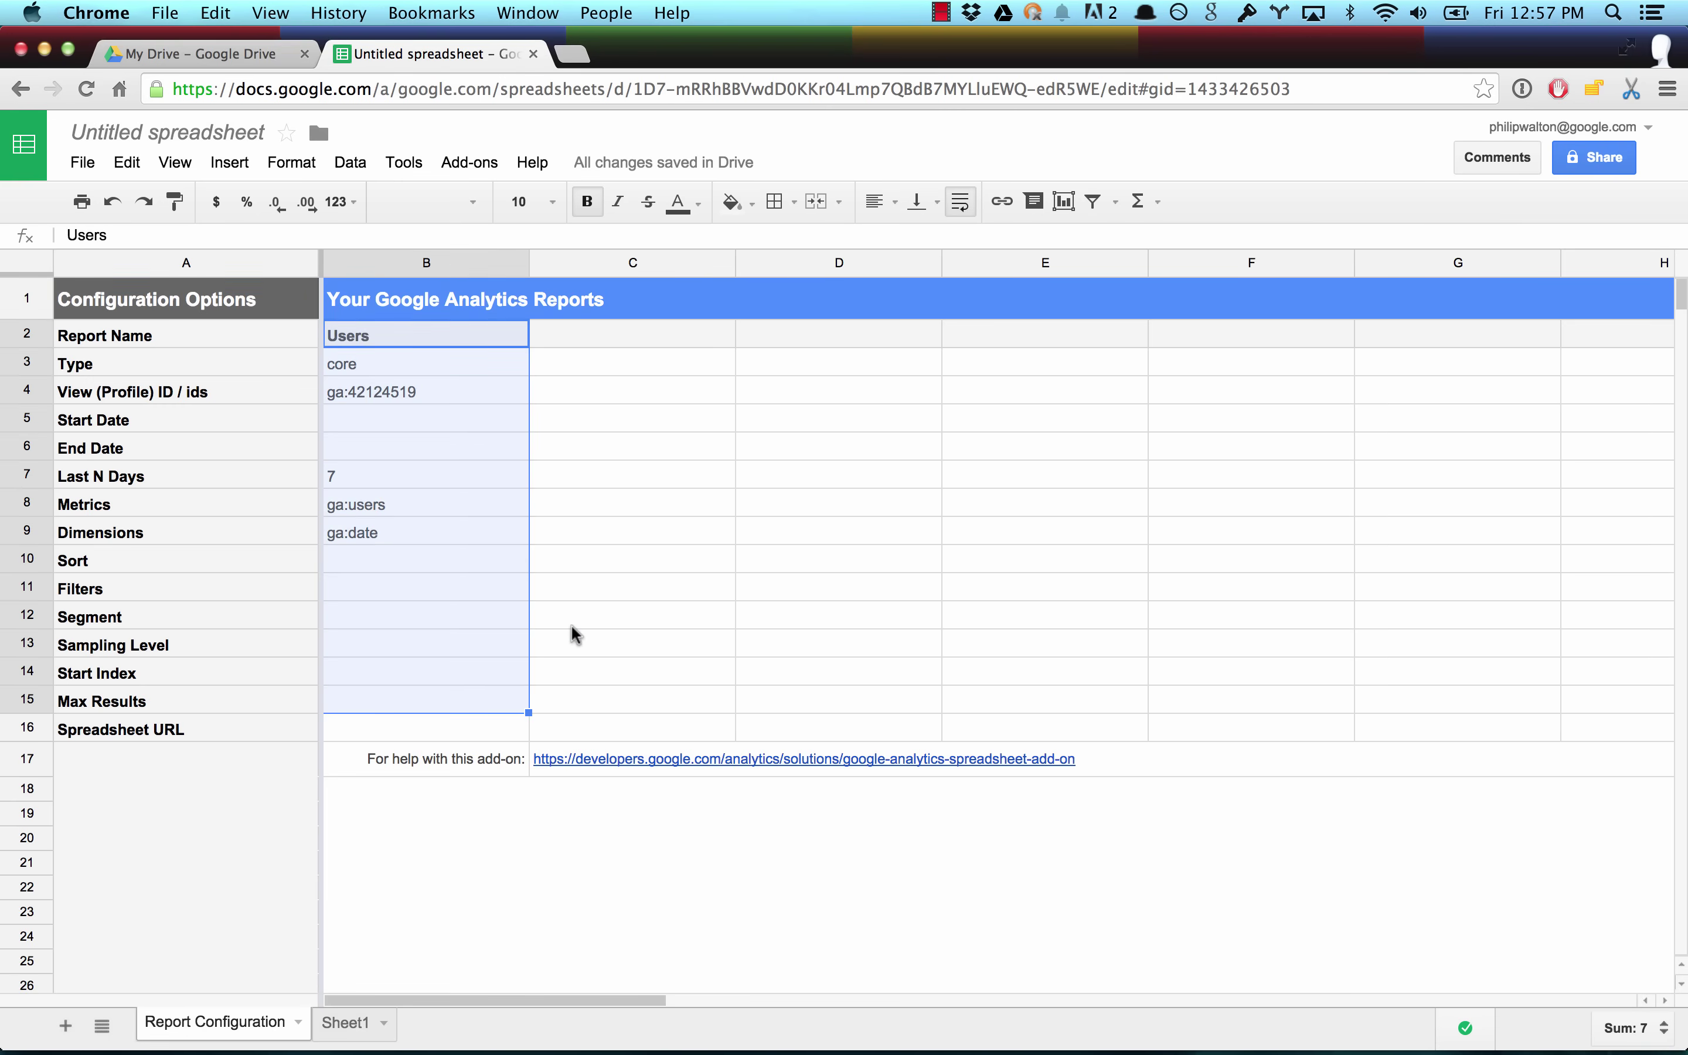
left_click_drag(621, 336, 614, 671)
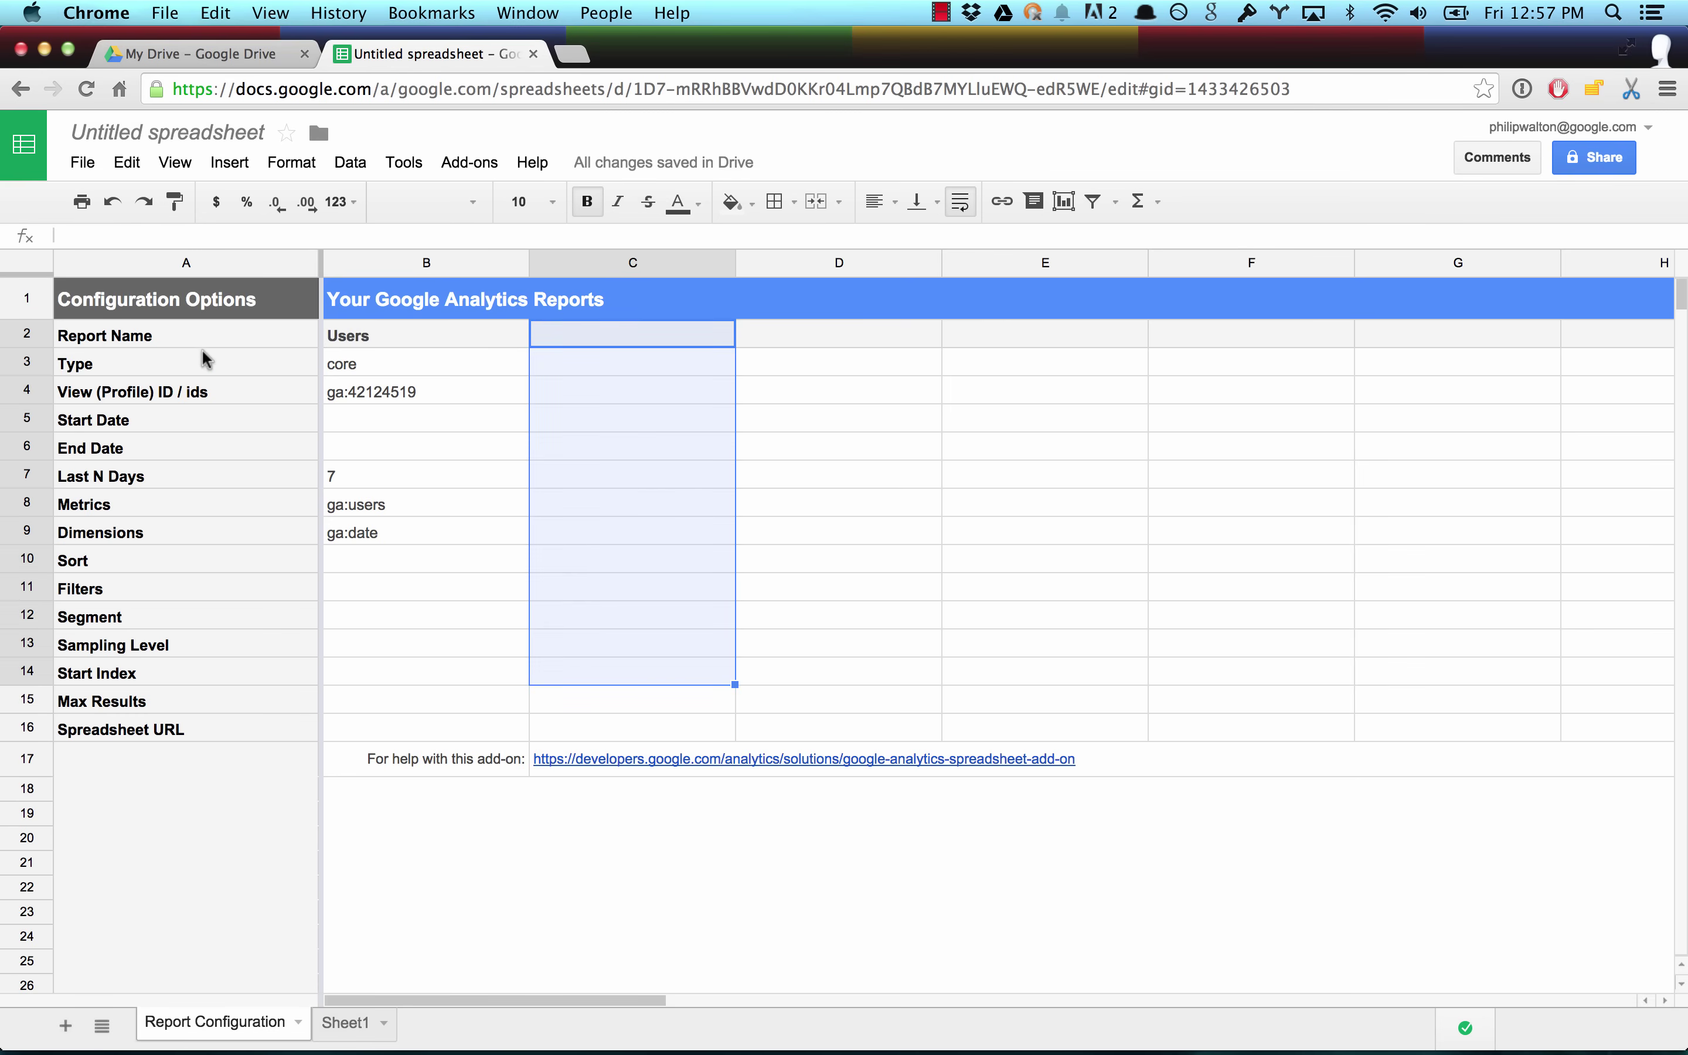
left_click_drag(204, 336, 178, 729)
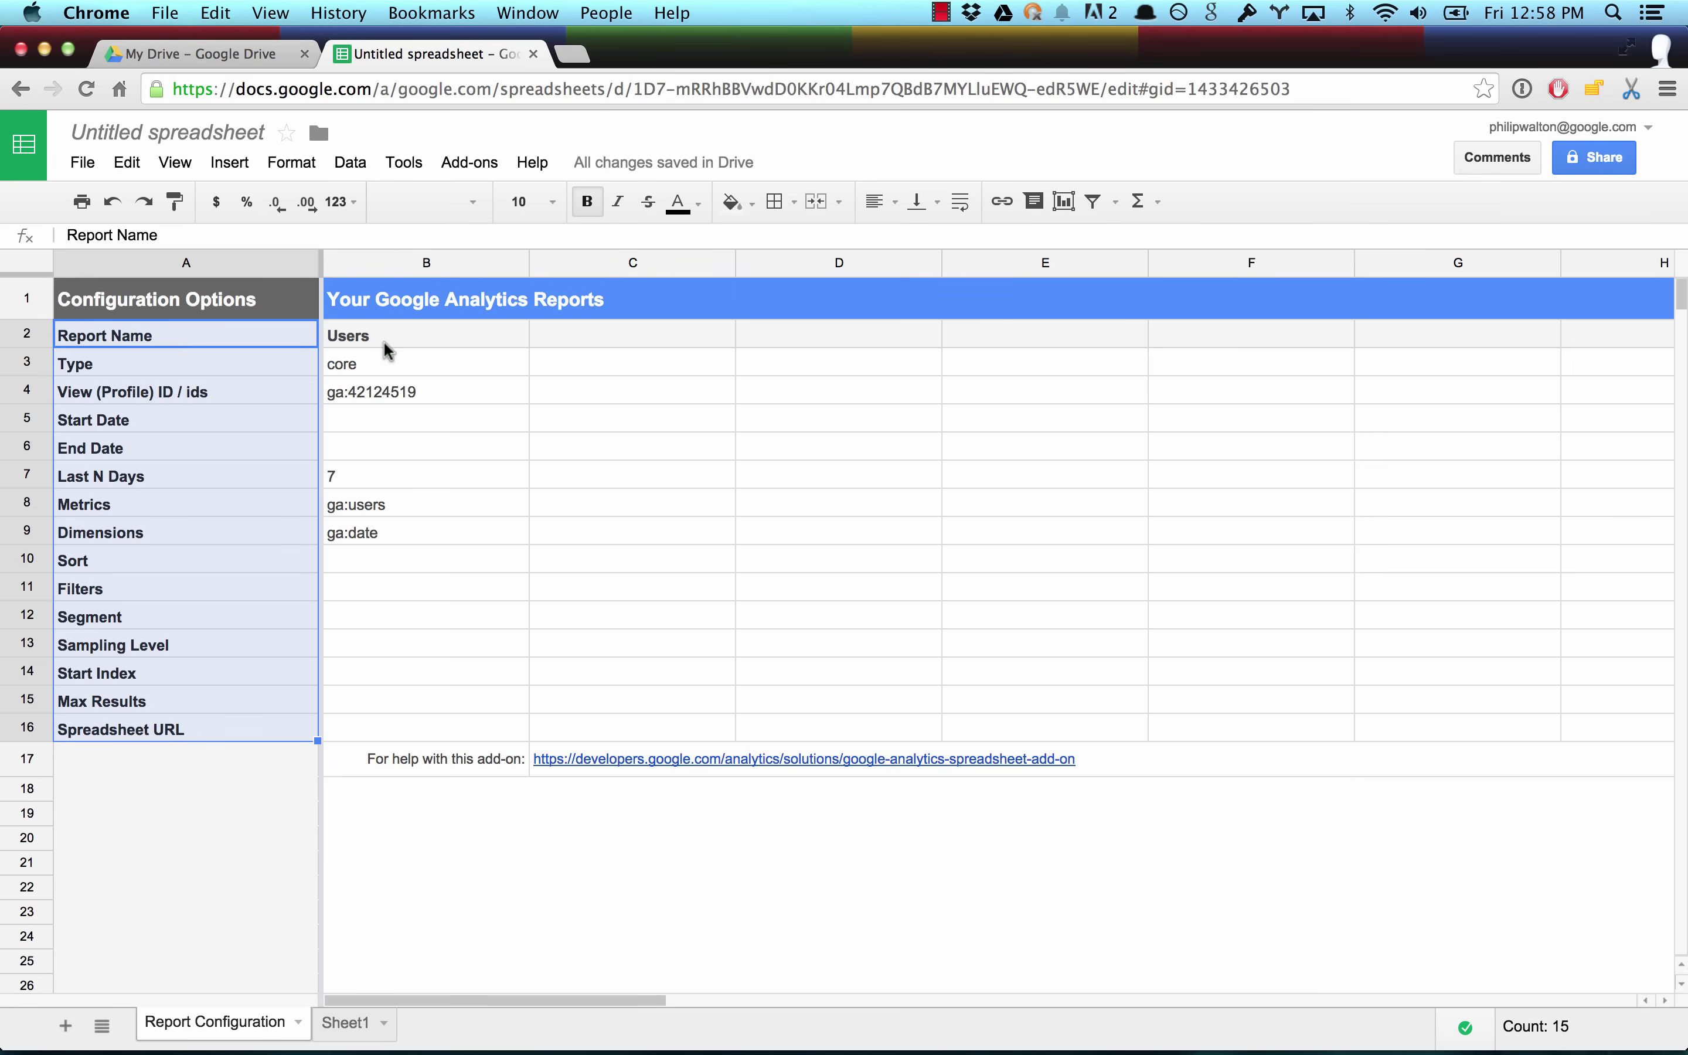
left_click_drag(393, 336, 389, 711)
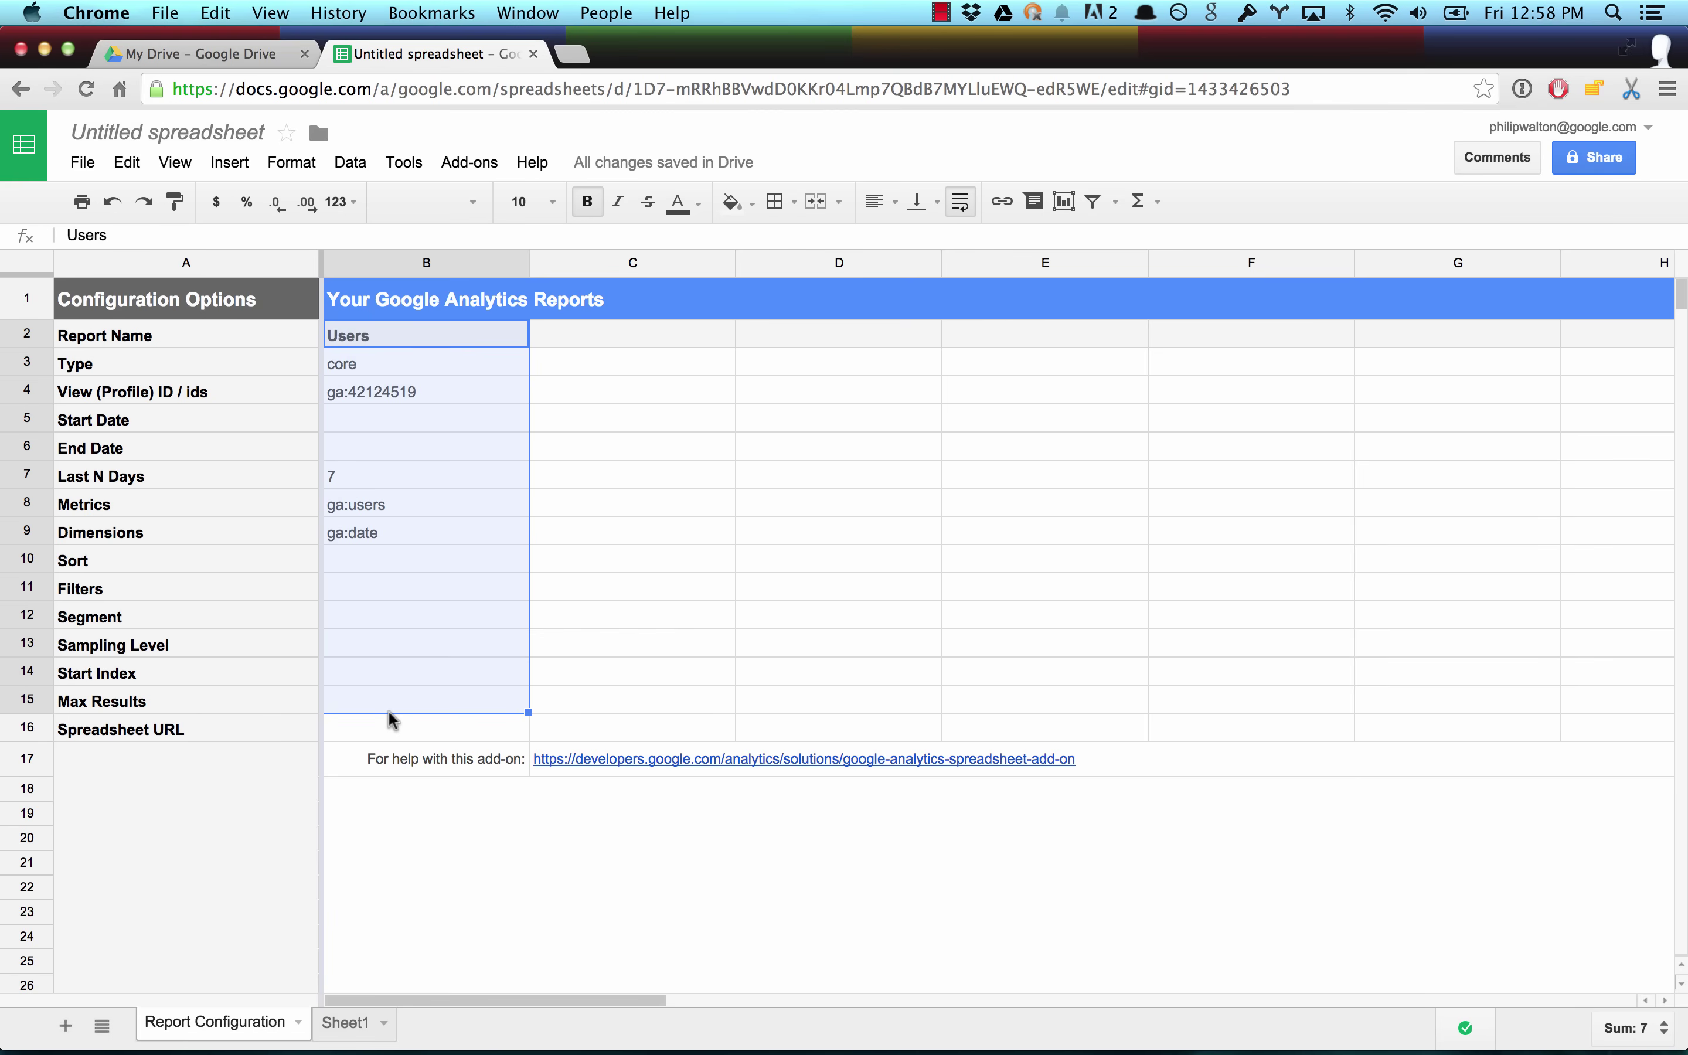
left_click(376, 466)
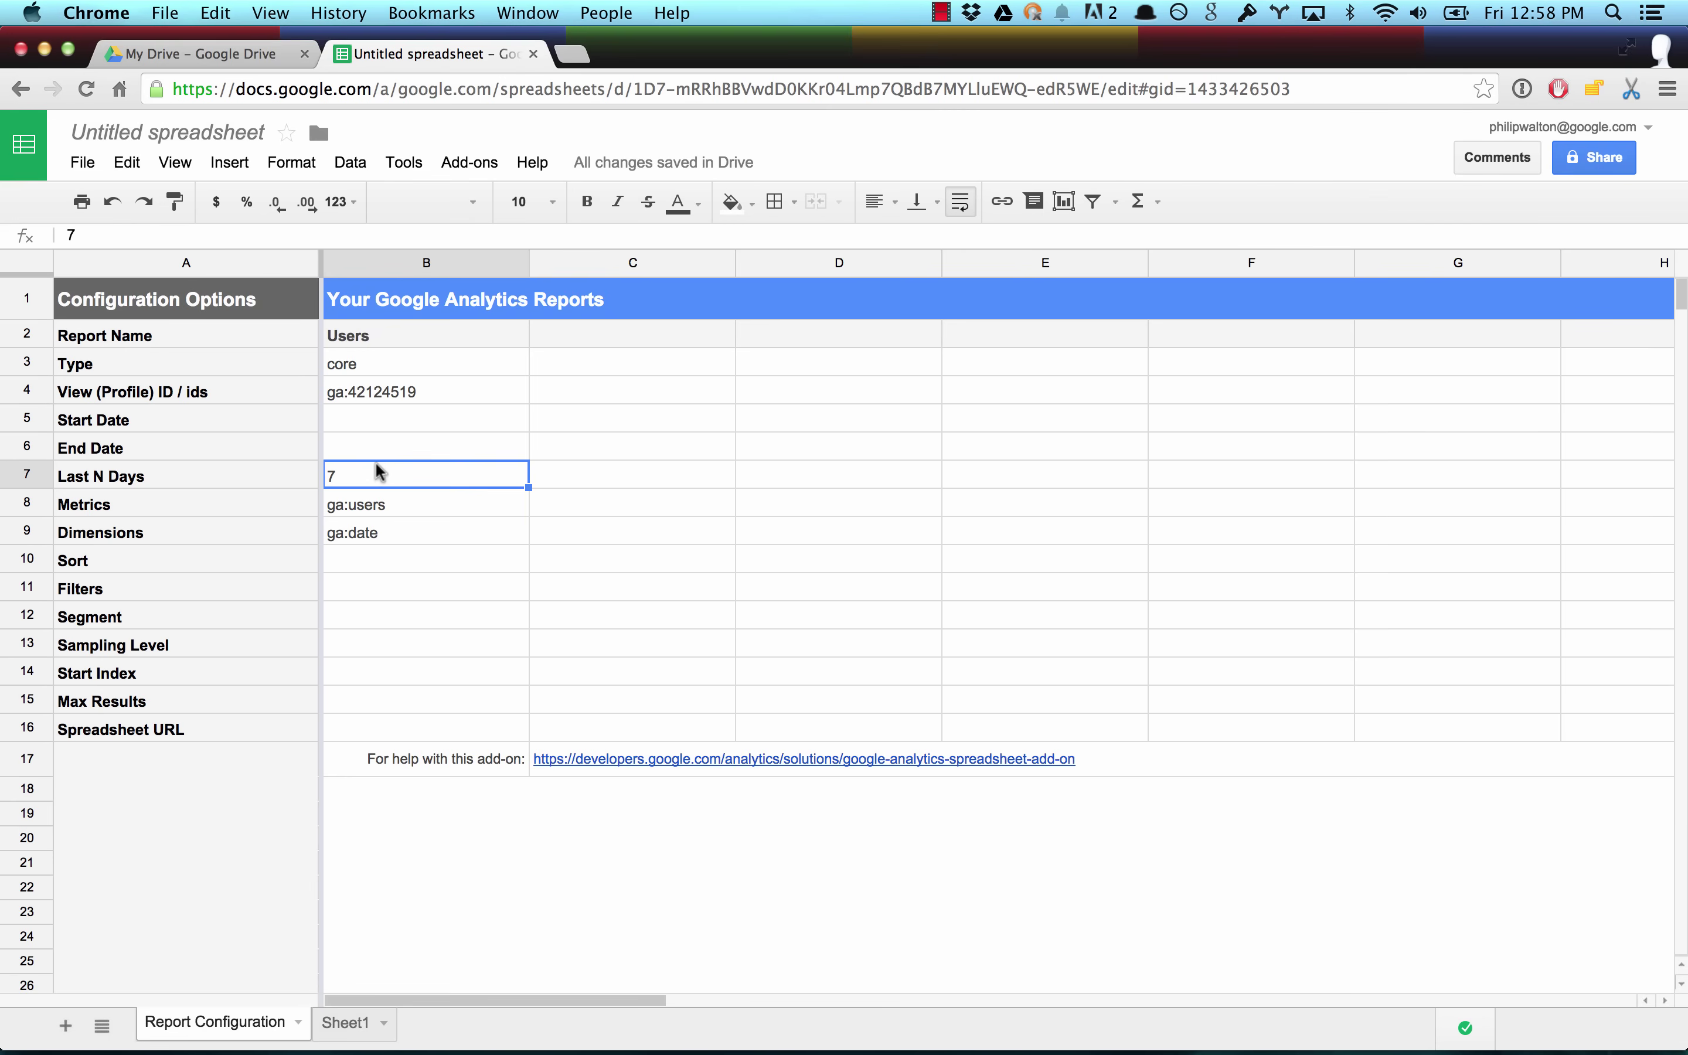
left_click_drag(348, 417, 351, 454)
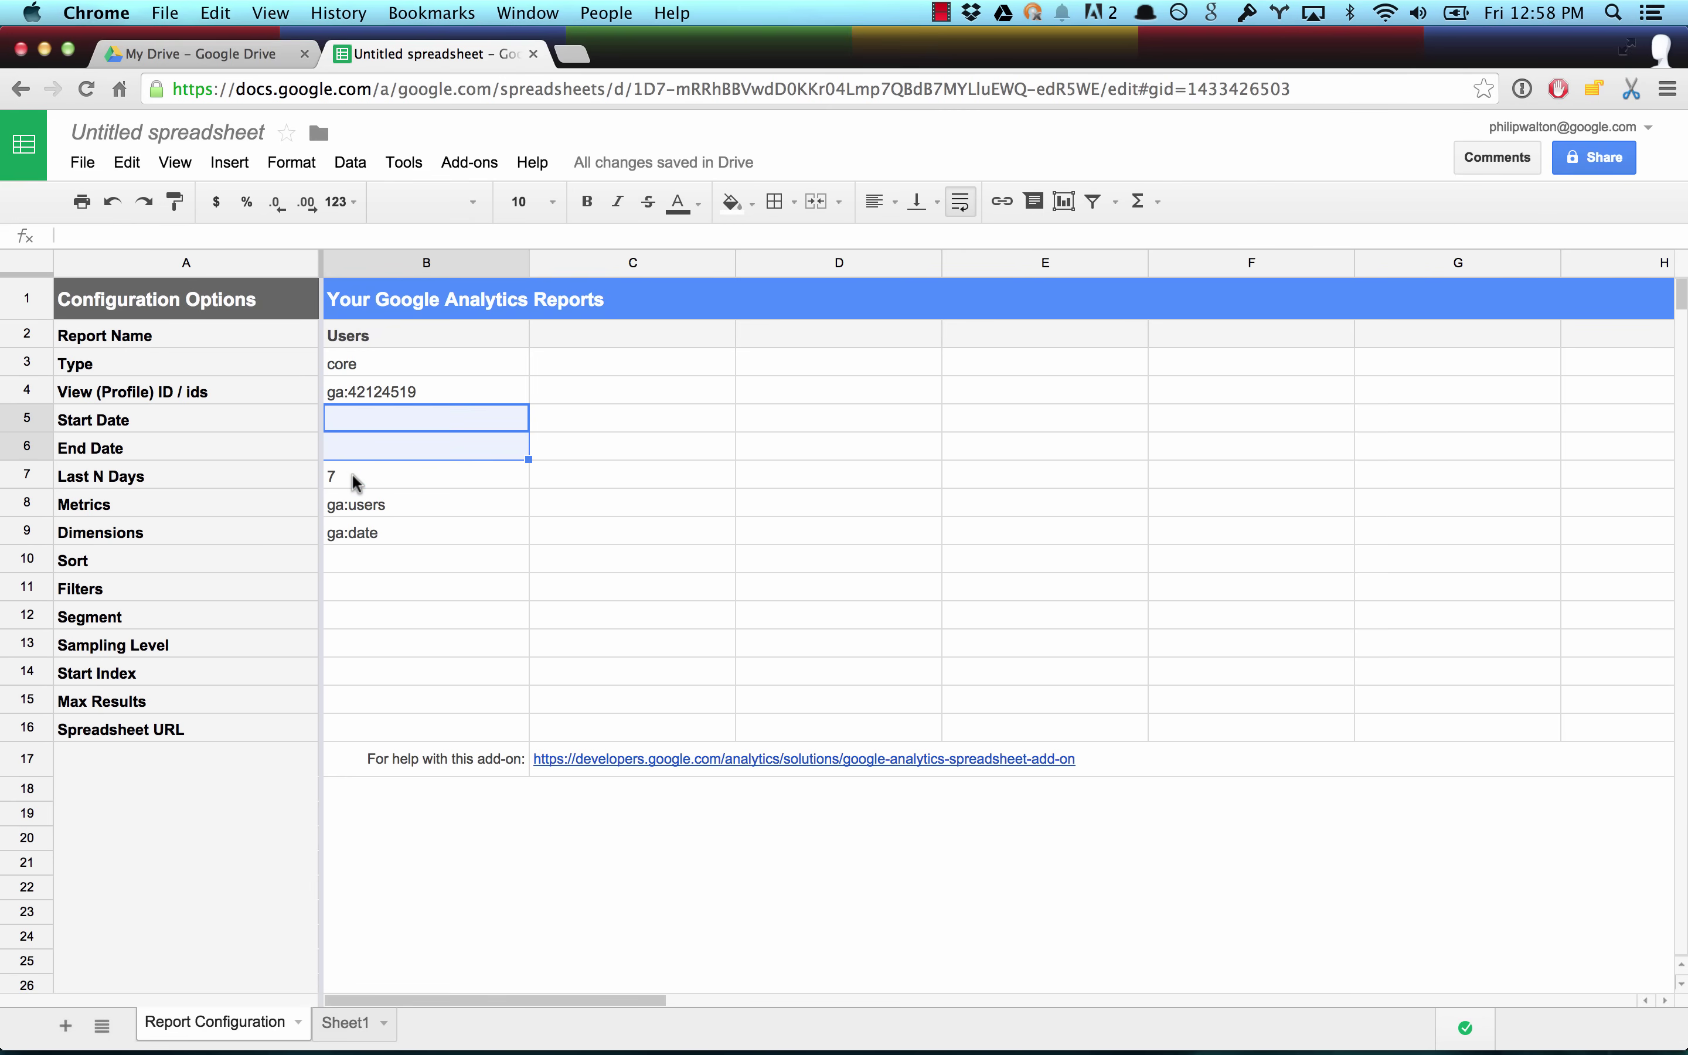
left_click(352, 475)
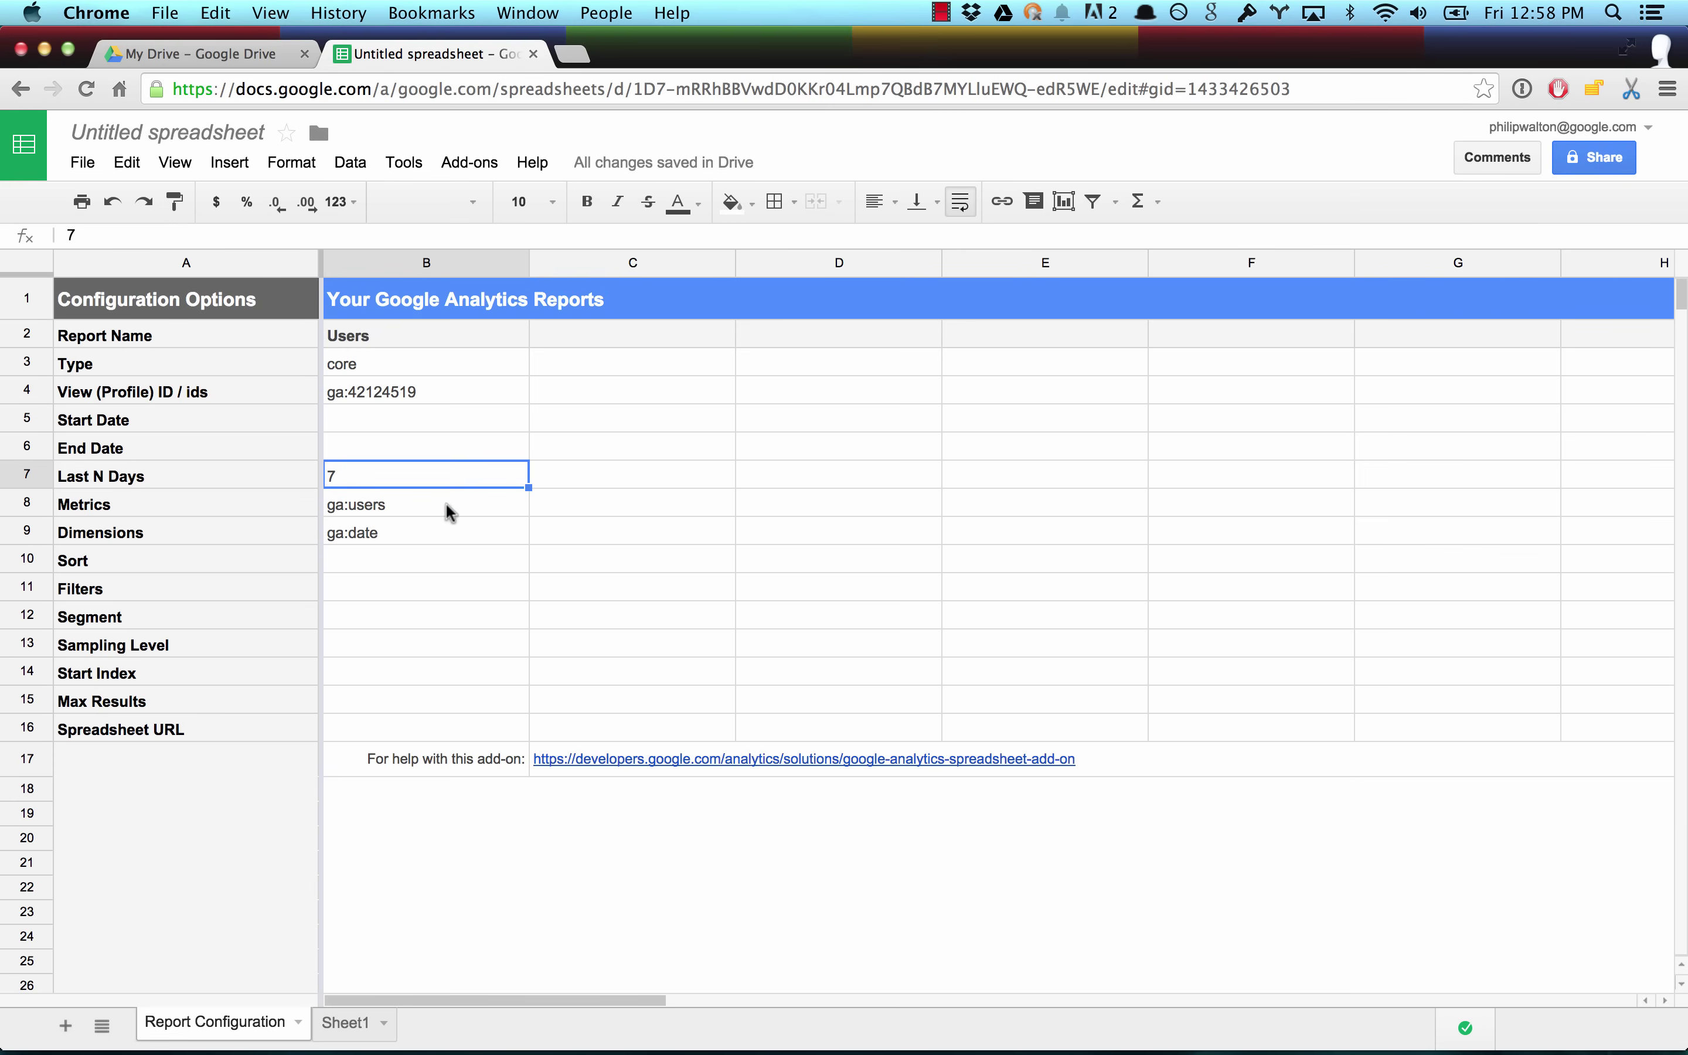
Step: Run the configured Google Analytics report and dismiss its status message
left_click(462, 164)
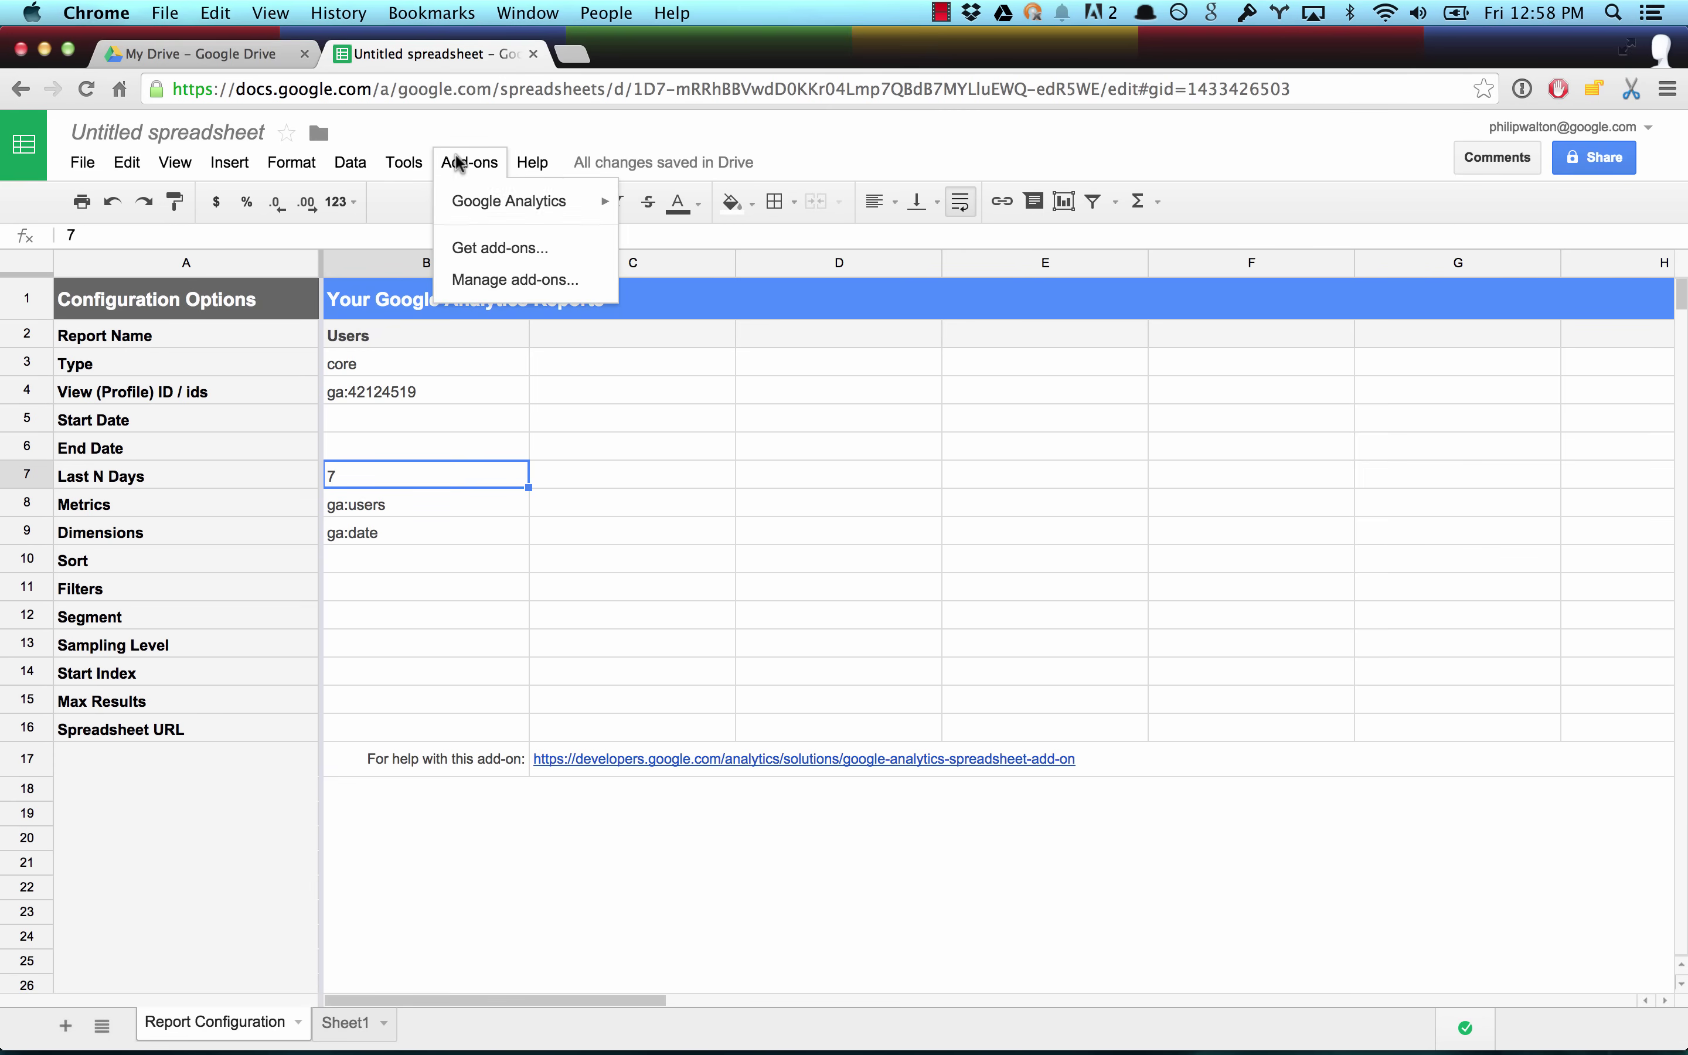
mouse_move(530, 202)
left_click(689, 245)
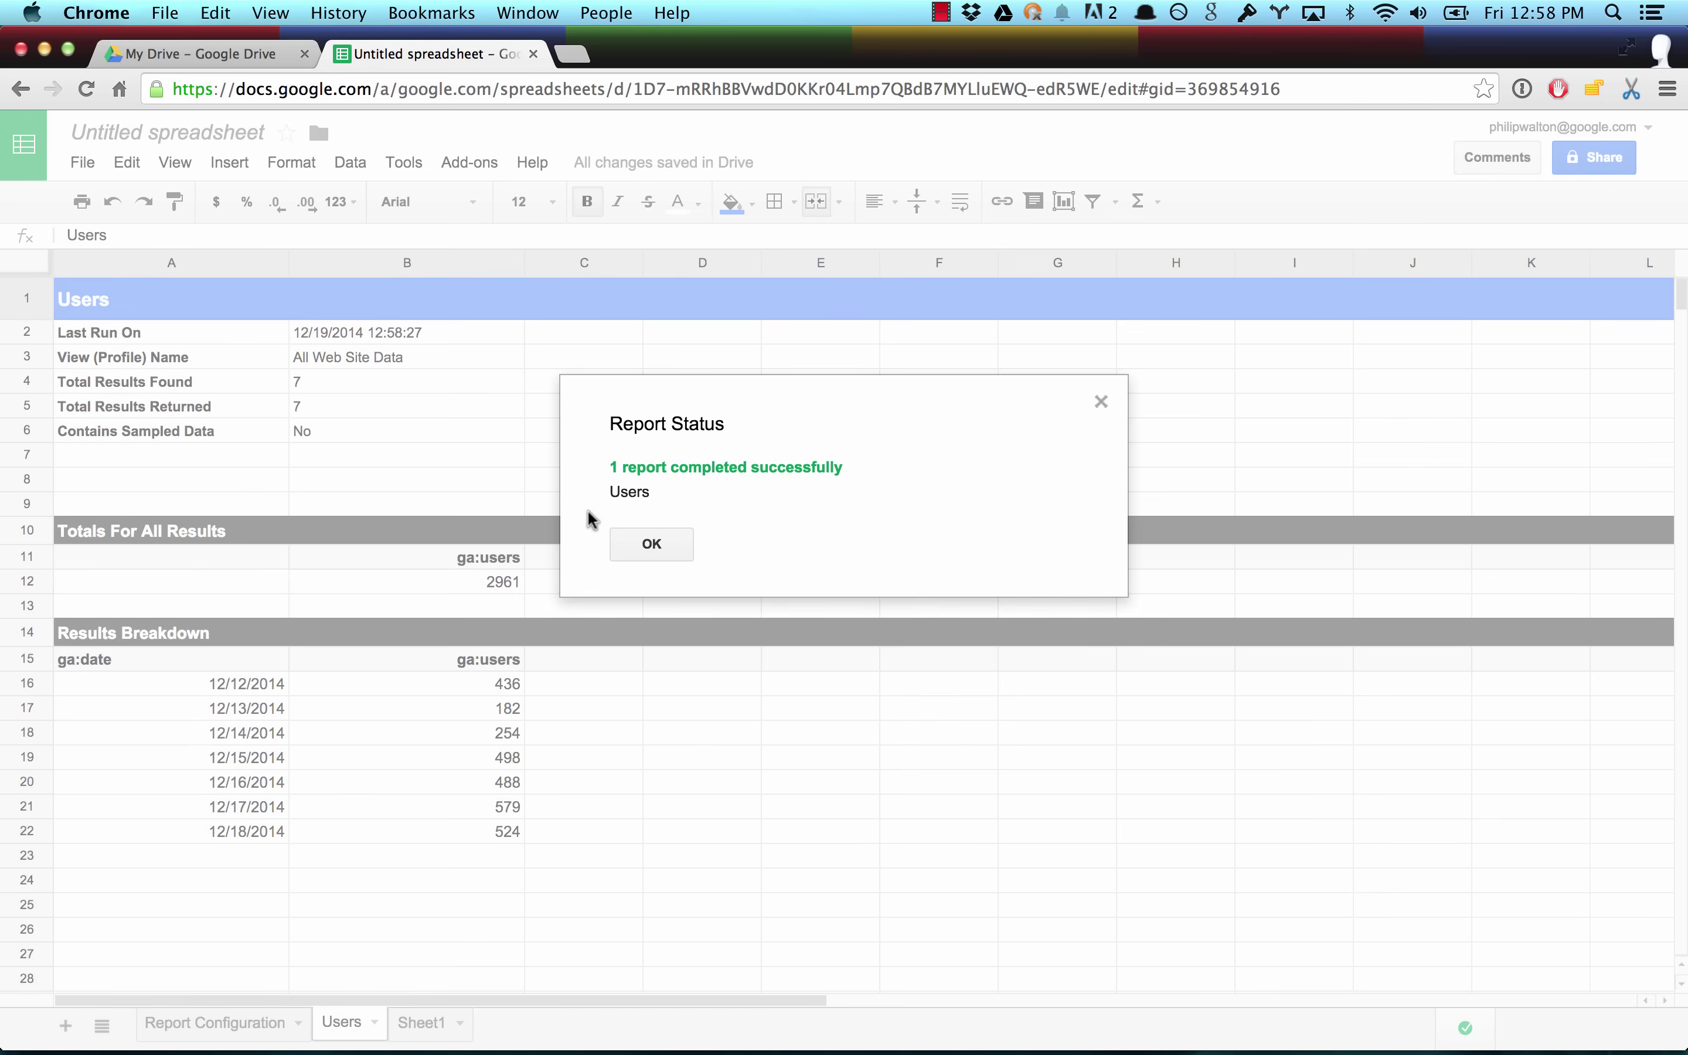
left_click(634, 546)
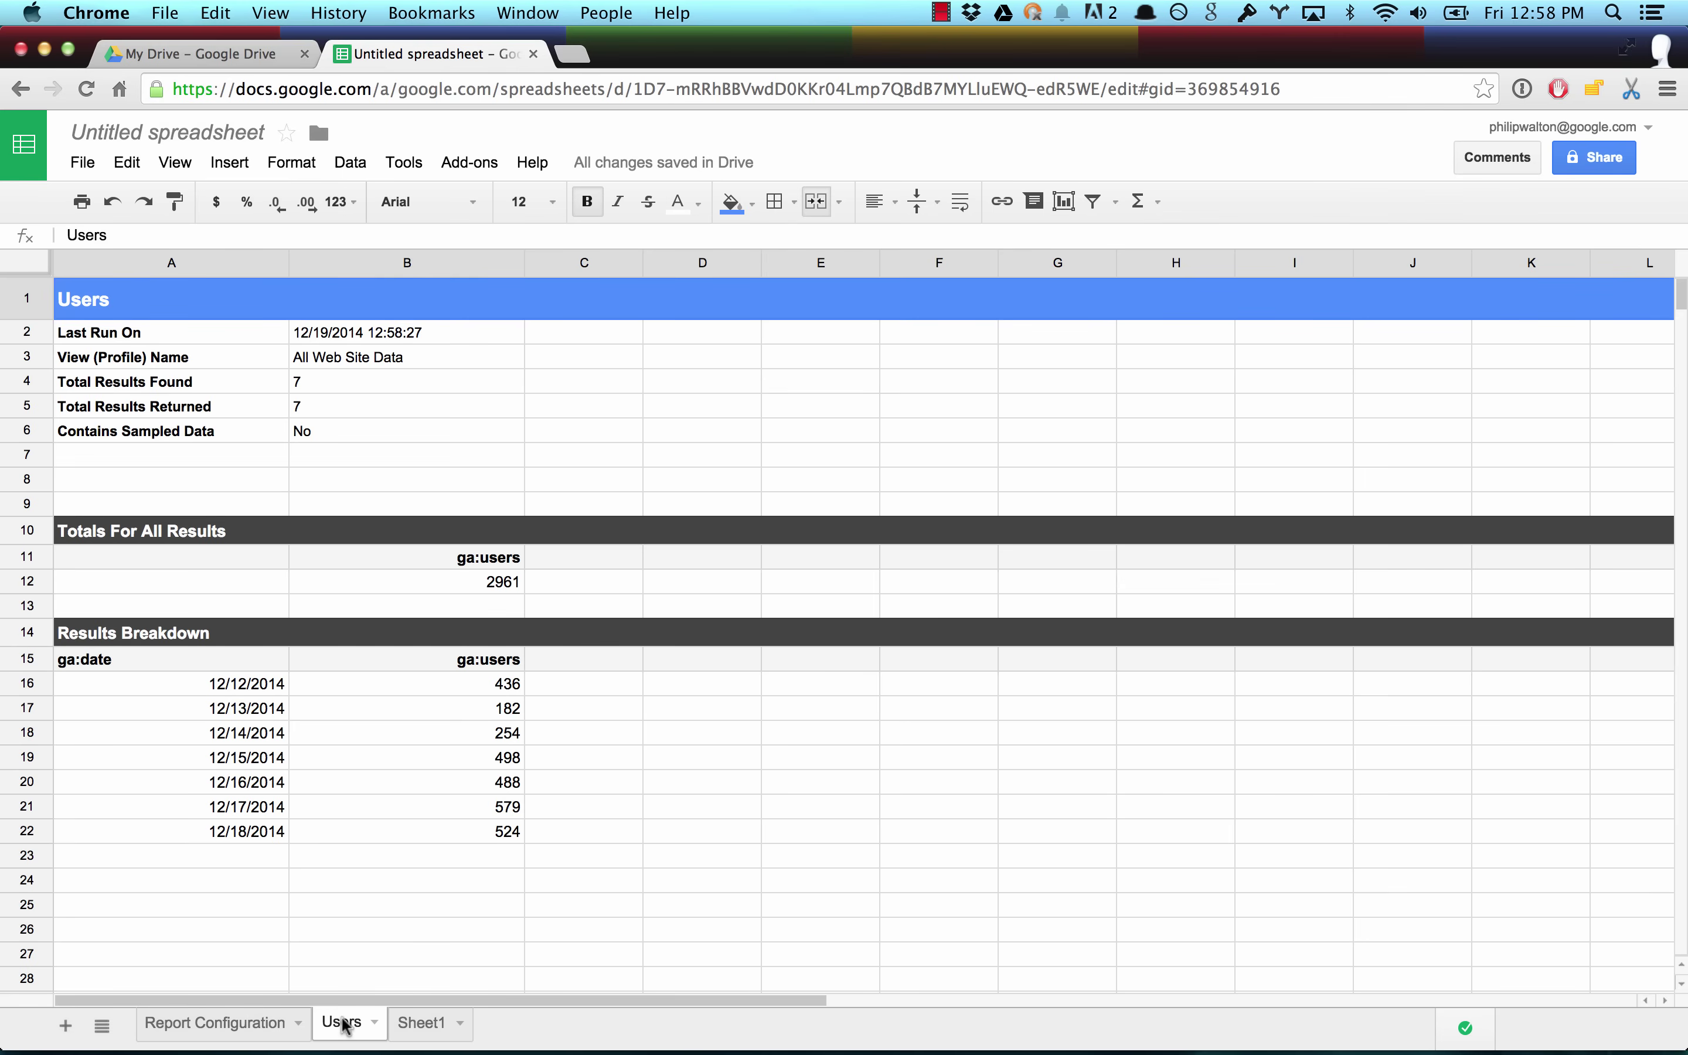
Step: Compare the Report Configuration and Users sheets, and examine the Users report's summary information, totals and results breakdown by date
left_click(234, 1022)
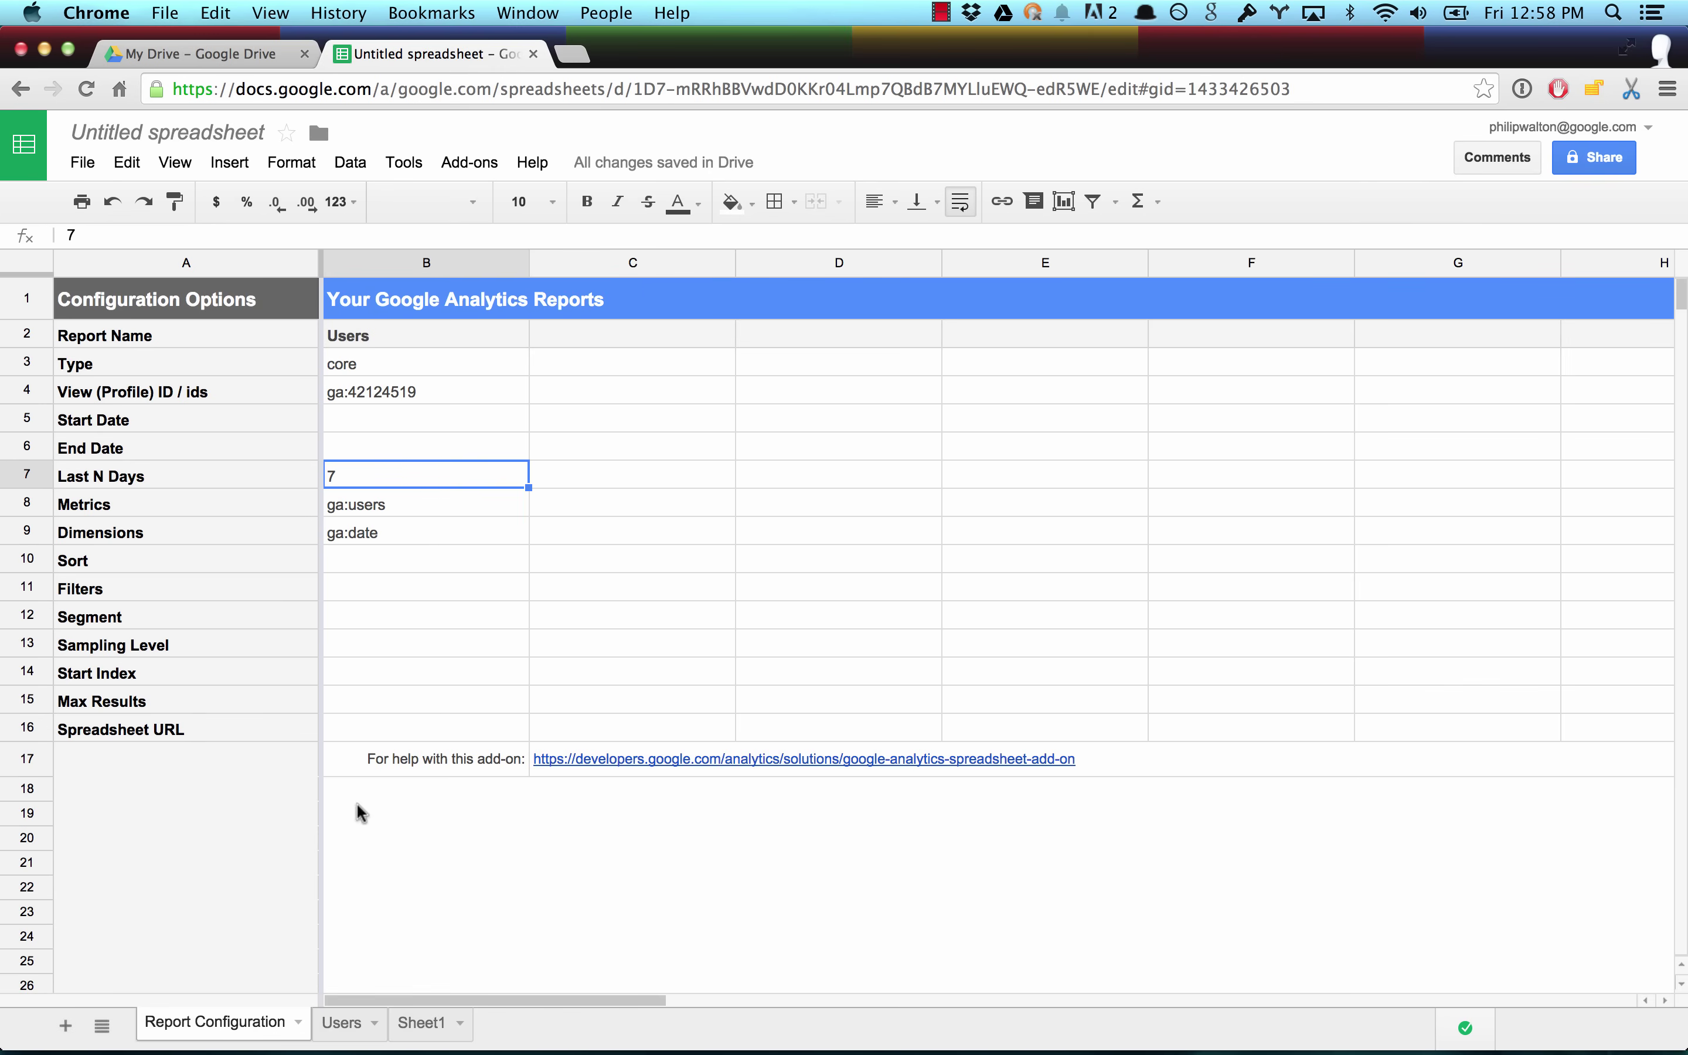
left_click(343, 1023)
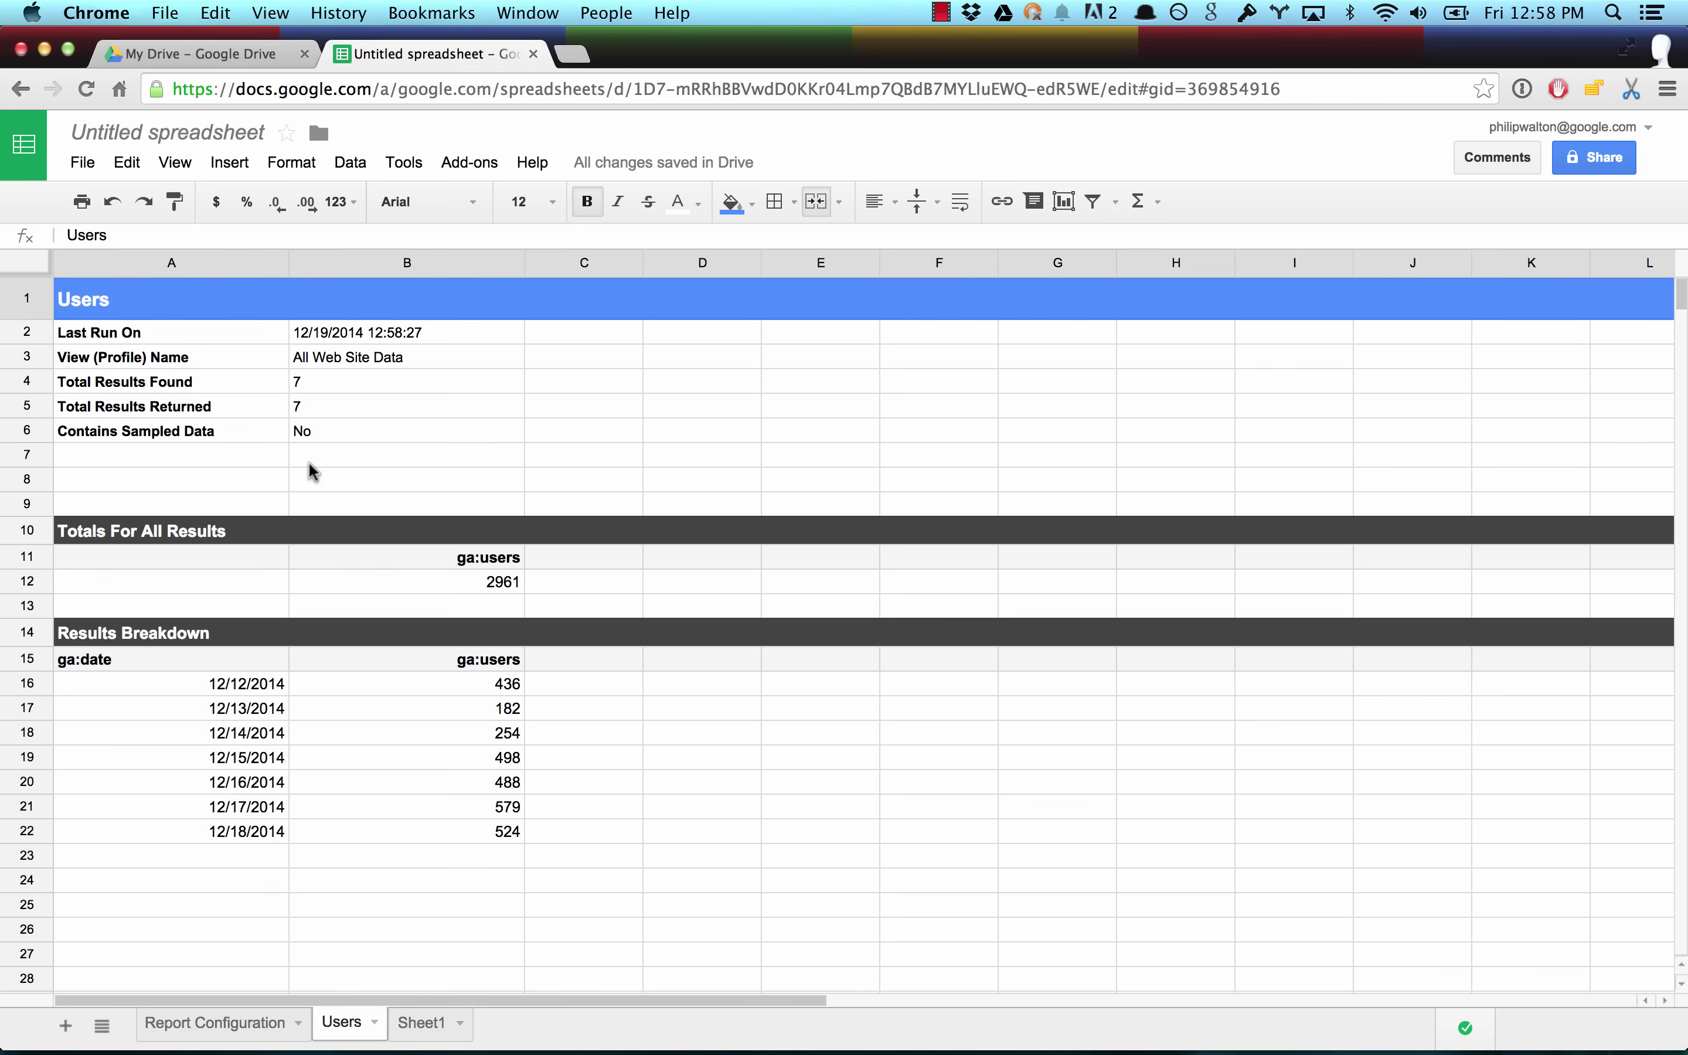
left_click_drag(357, 431, 225, 344)
left_click_drag(500, 583, 224, 562)
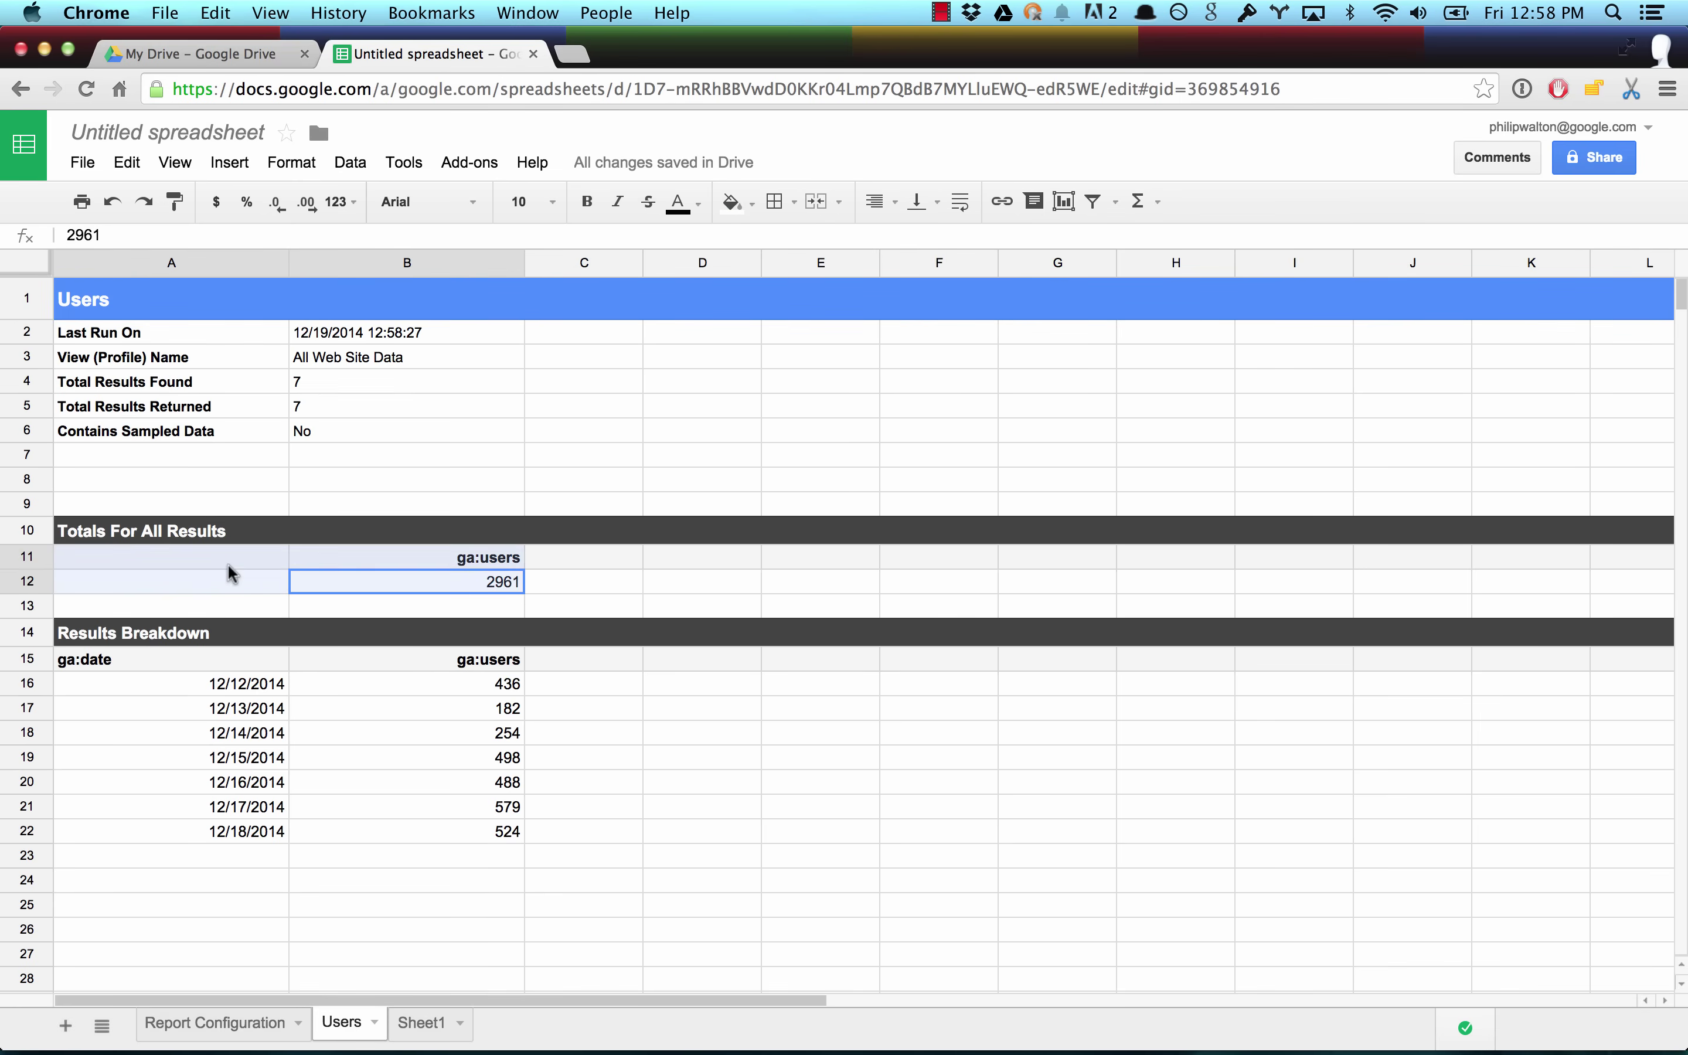
left_click_drag(458, 838, 190, 663)
left_click(367, 756)
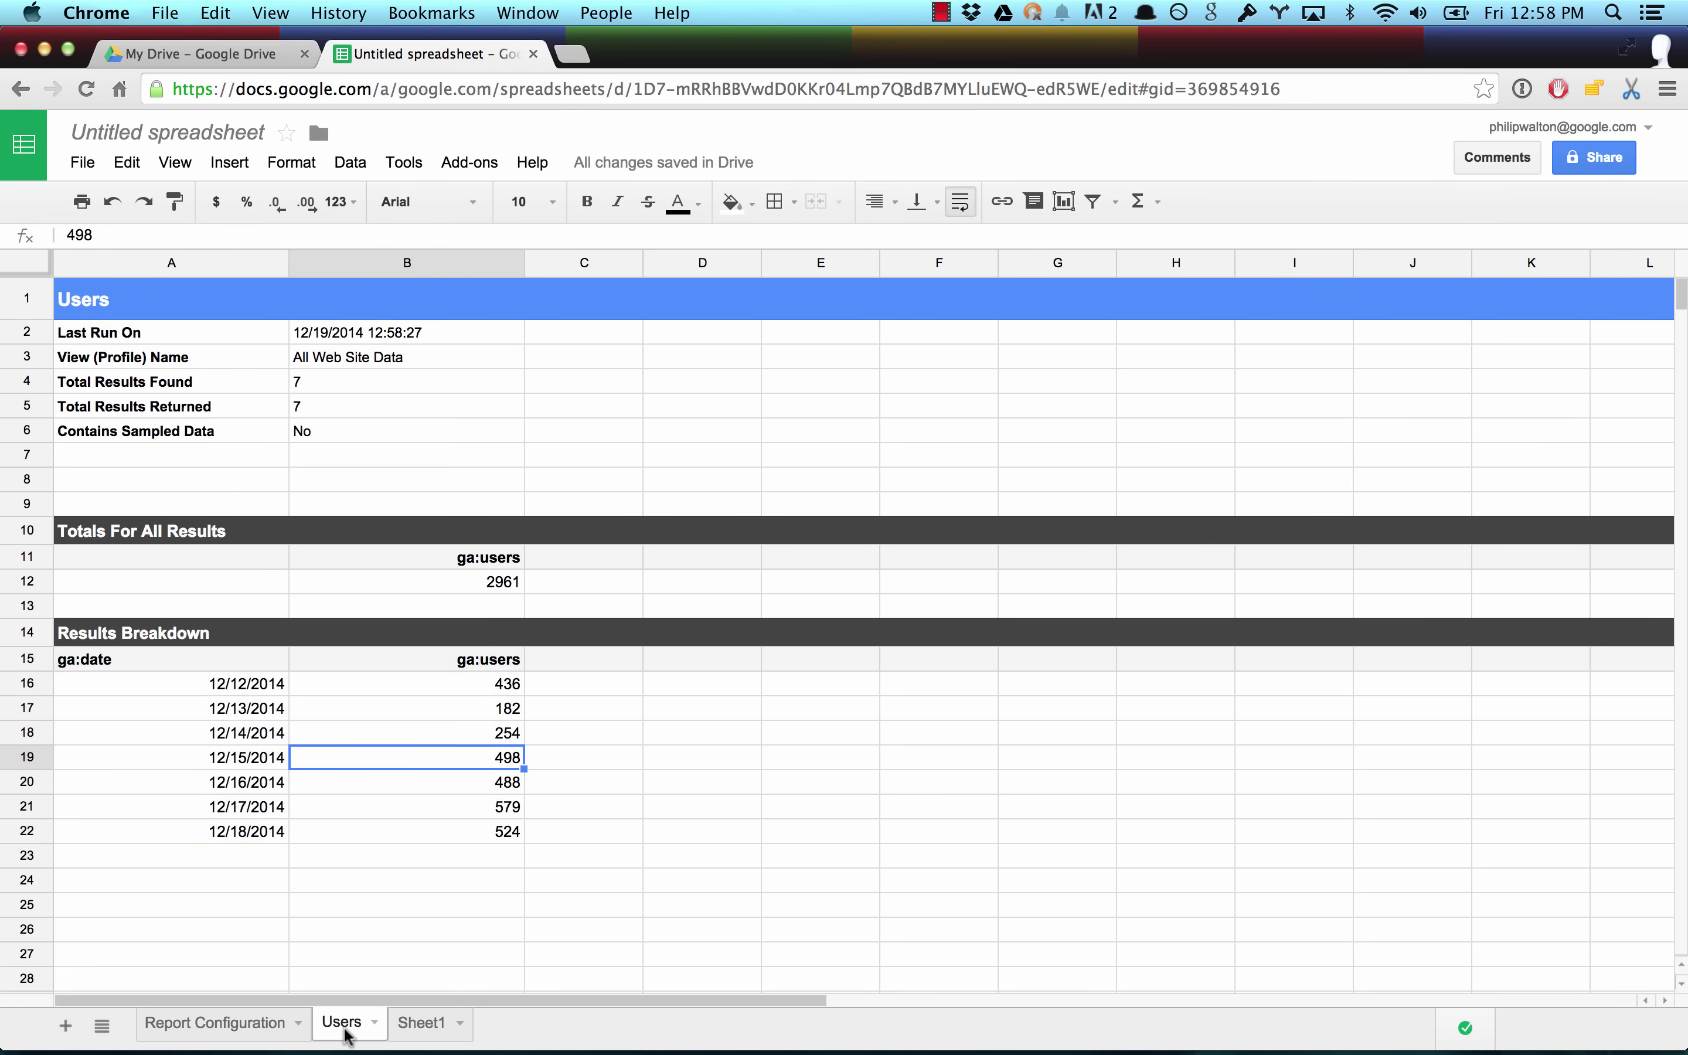
Step: Return to the Report Configuration sheet and look over the Google Analytics add-on's report commands
left_click(232, 1023)
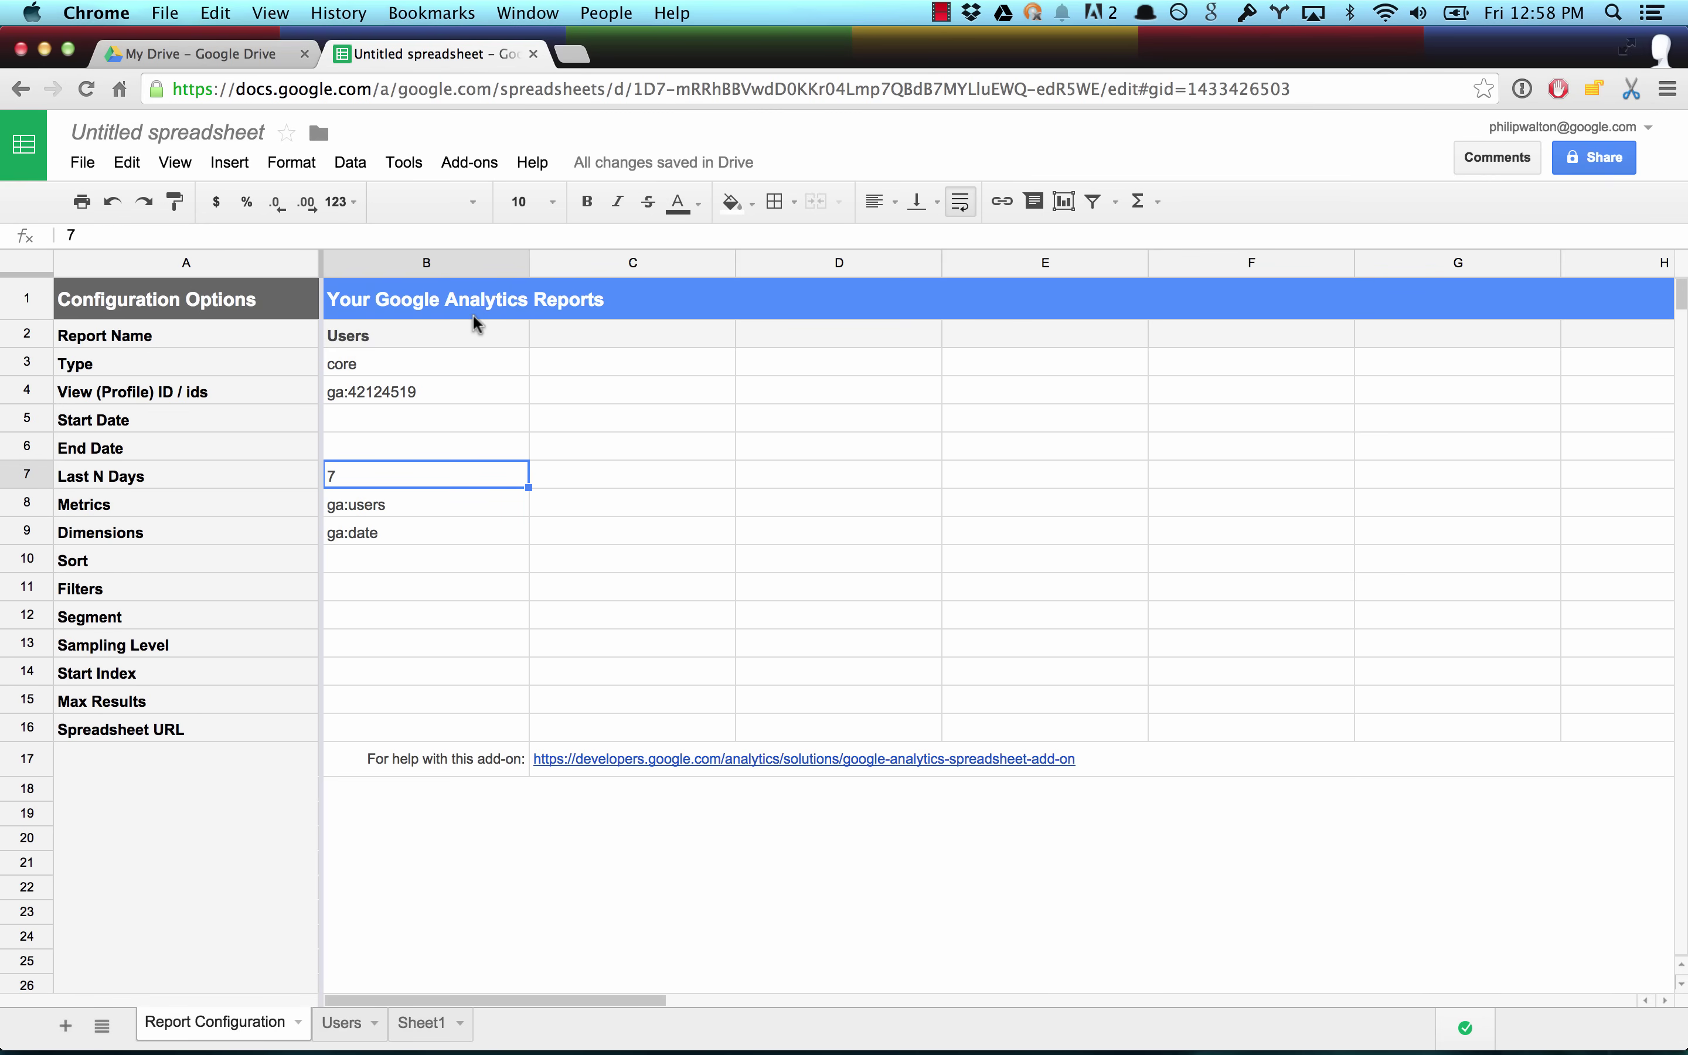
left_click(469, 162)
mouse_move(493, 216)
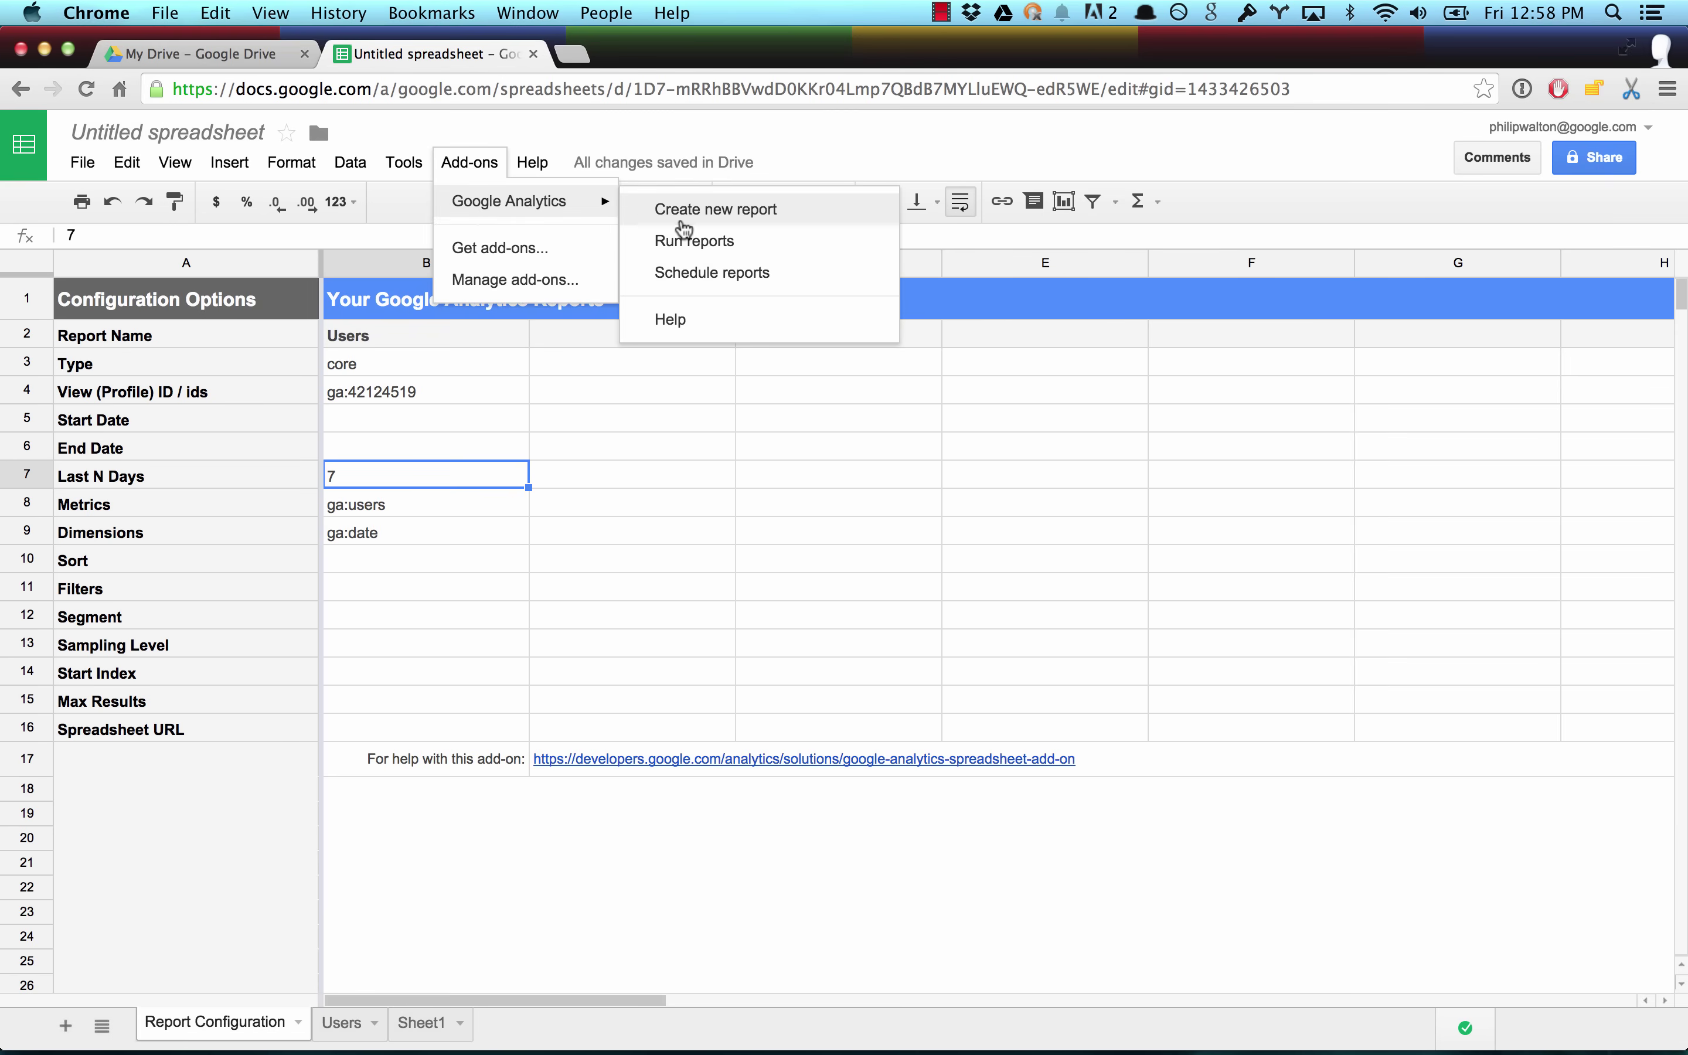
left_click(565, 452)
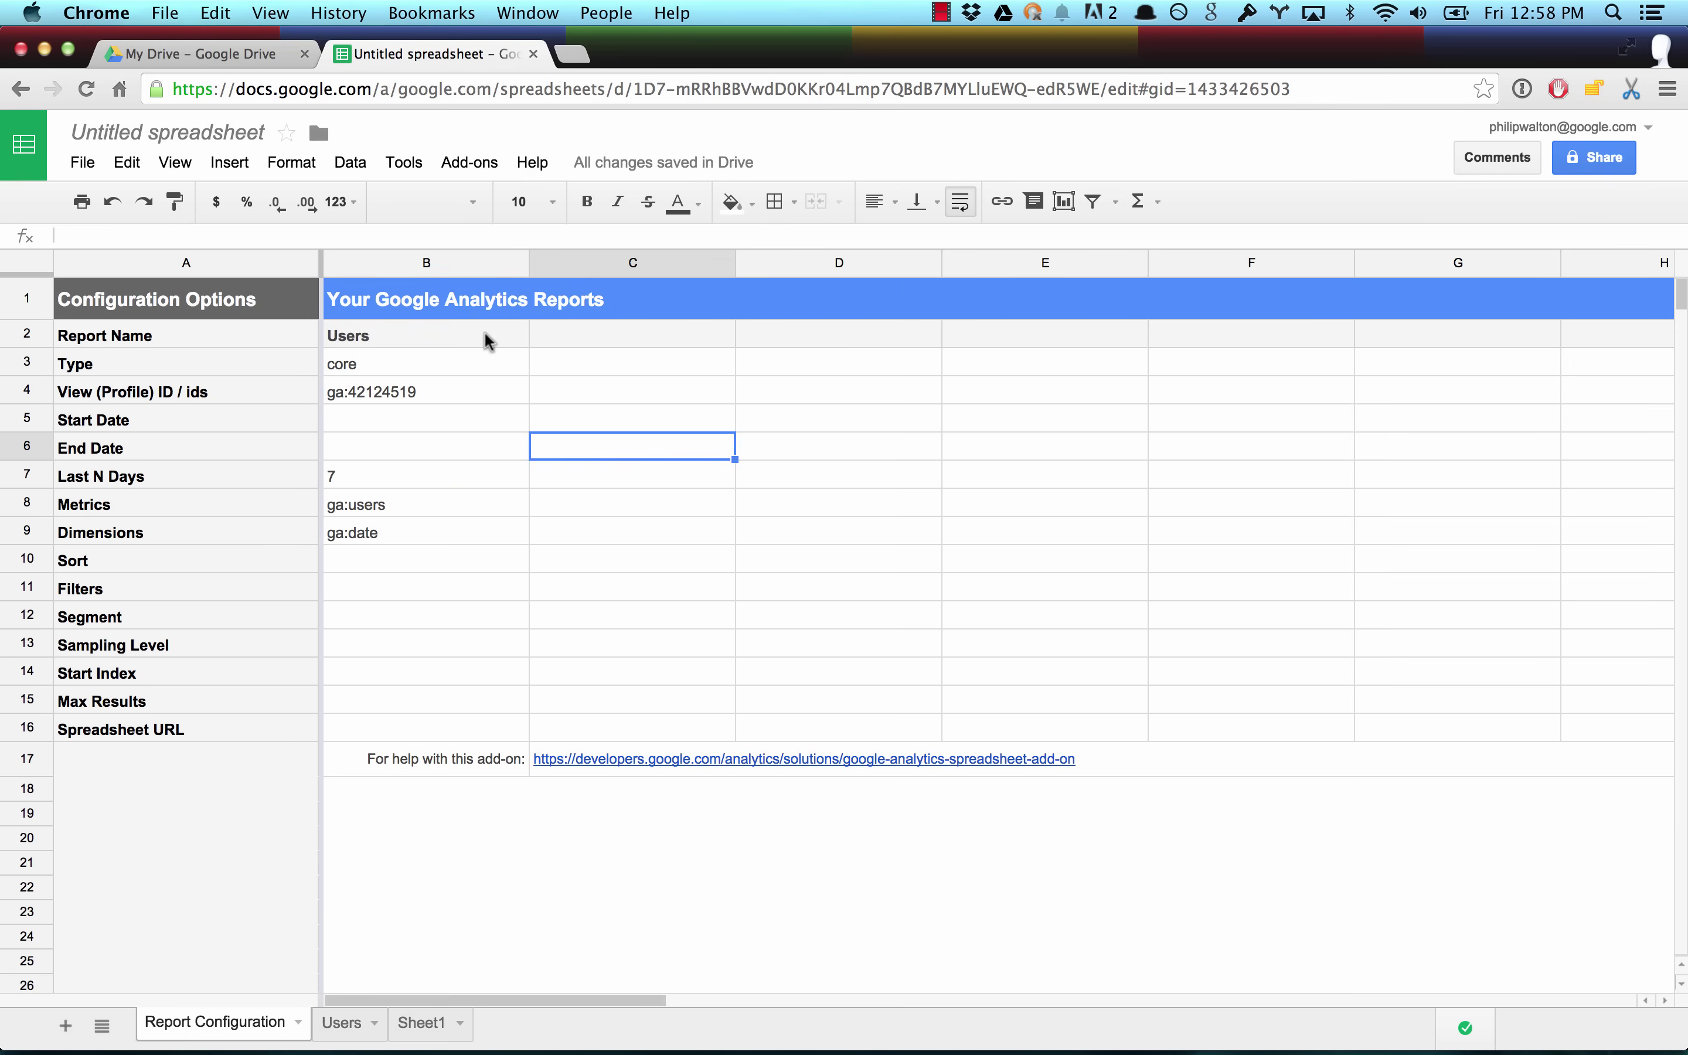
Step: Copy the Users report's configuration in B2:B10 into the adjacent empty column, starting at C2
left_click_drag(484, 331, 469, 568)
key("ctrl+c")
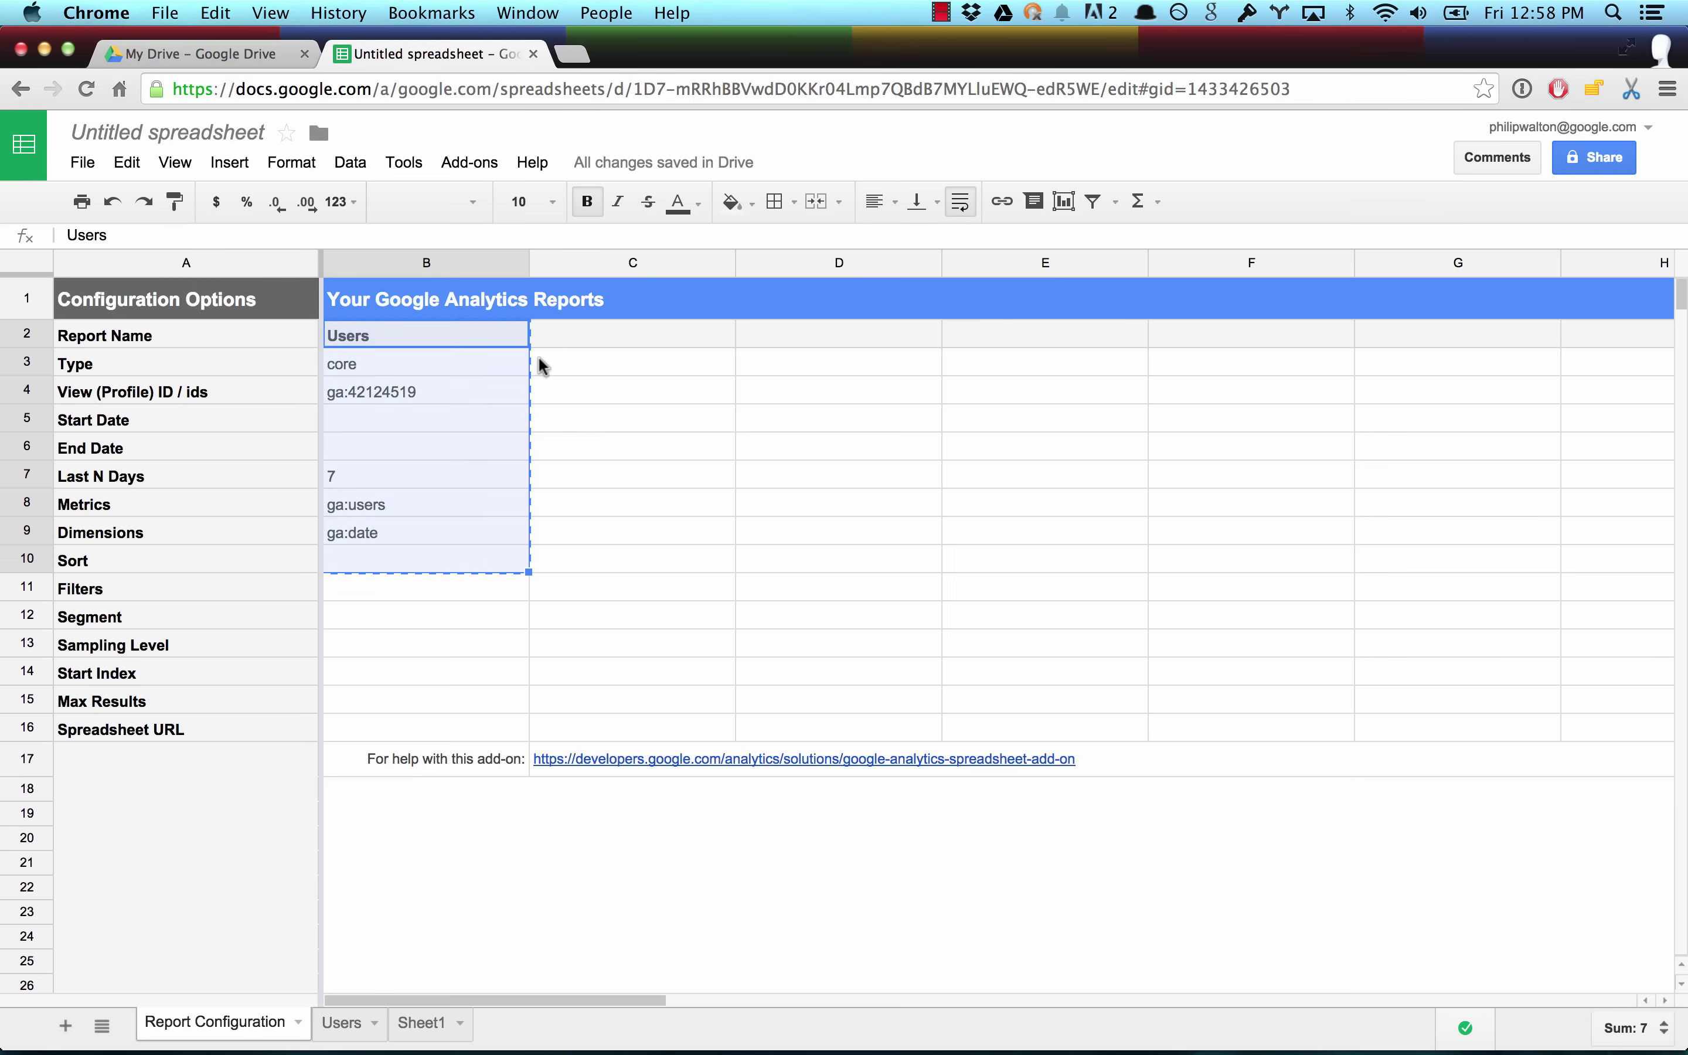
left_click_drag(555, 338, 565, 603)
key("ctrl+v")
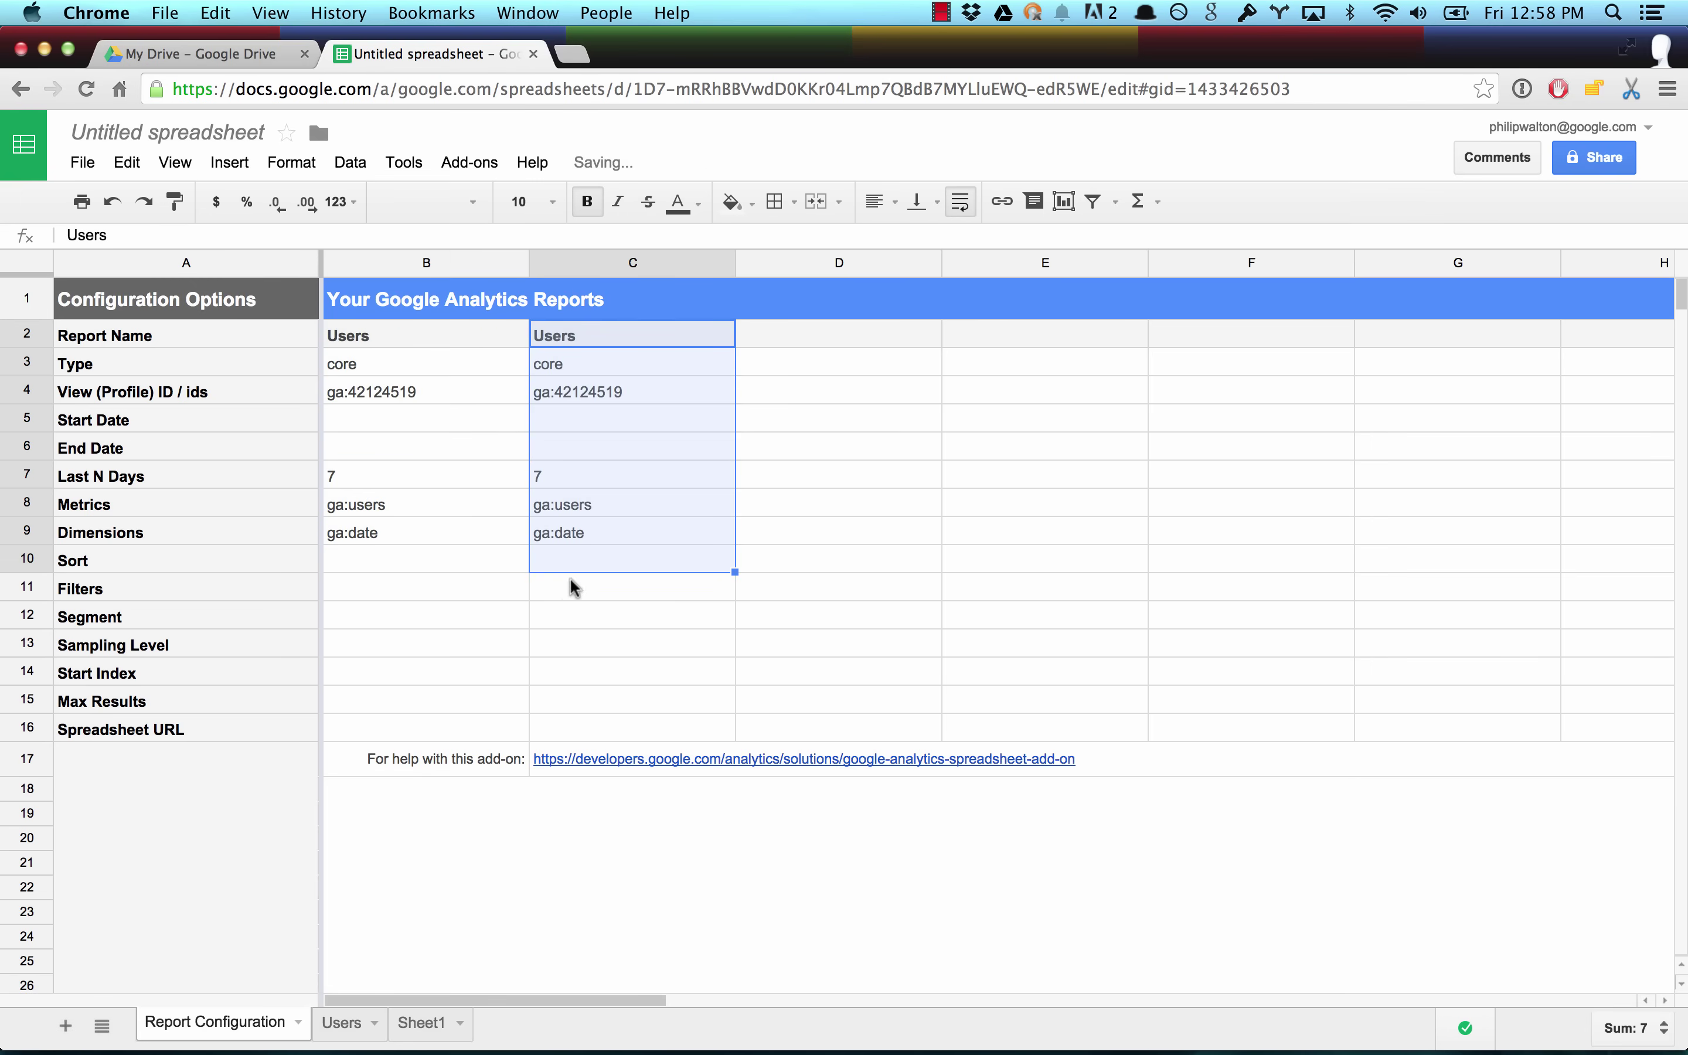
Step: Rename the copied report in column C as New Users and change its metric to ga:newUsers
double_click(569, 333)
type("New")
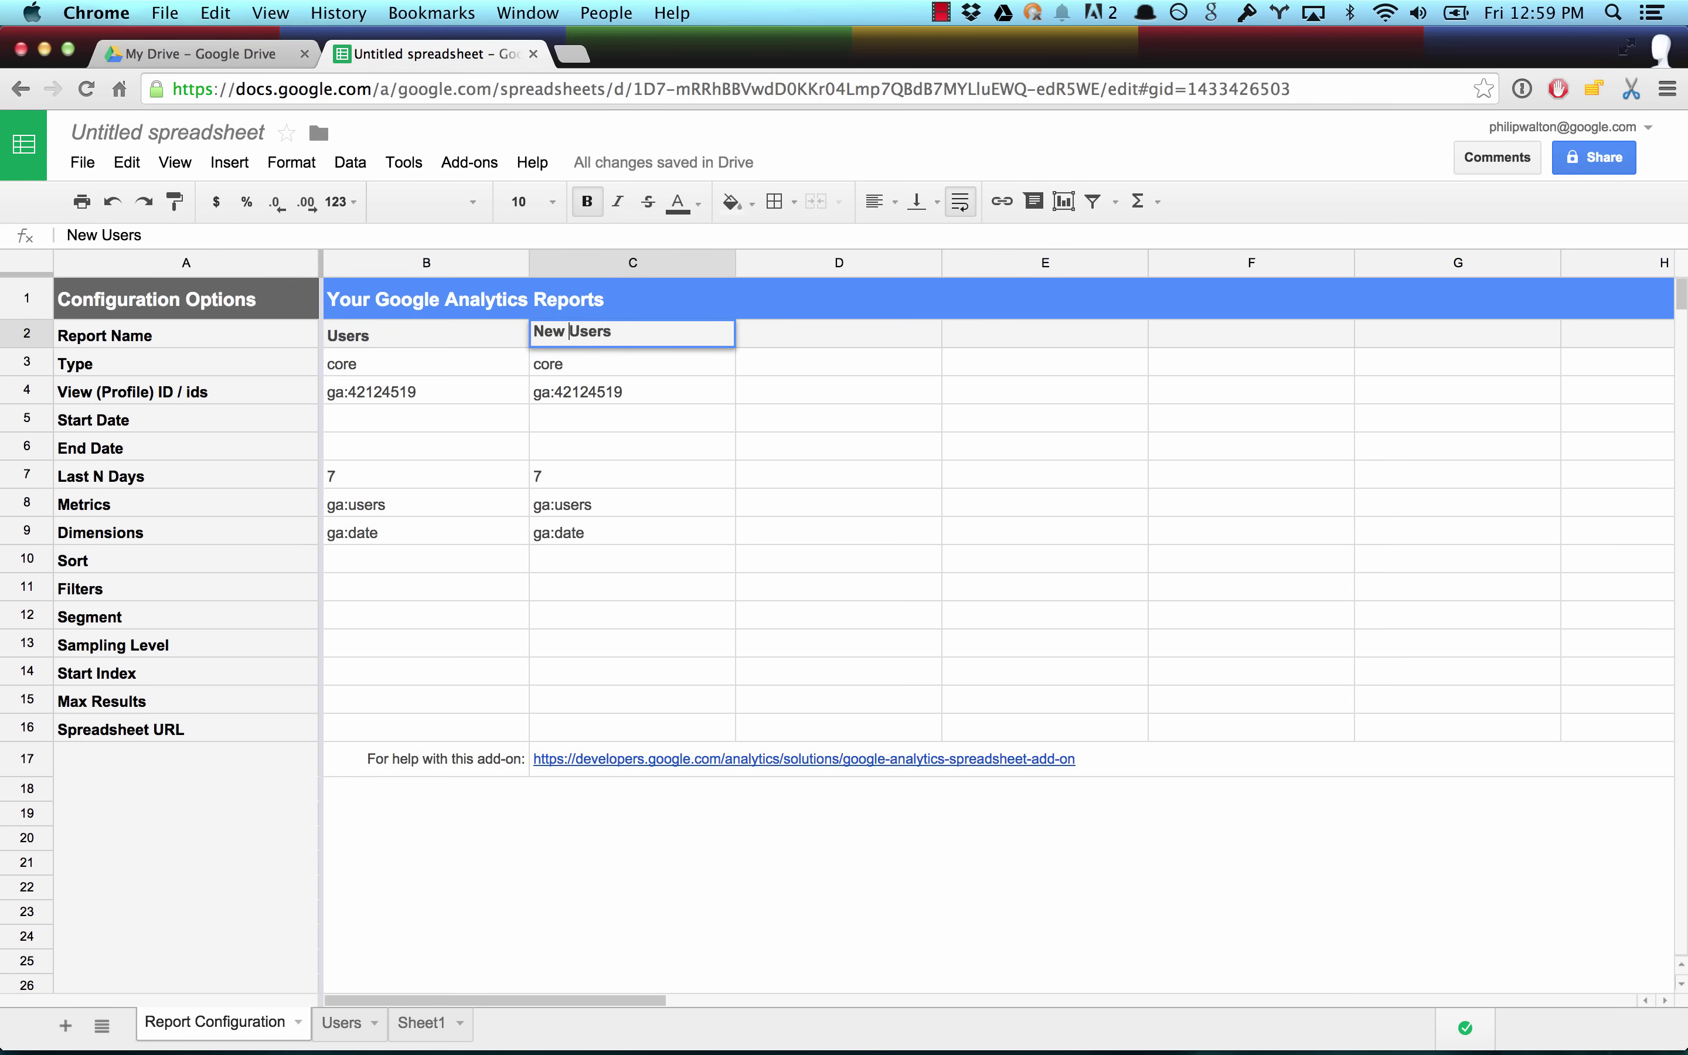
double_click(572, 501)
key("Left")
key("Left")
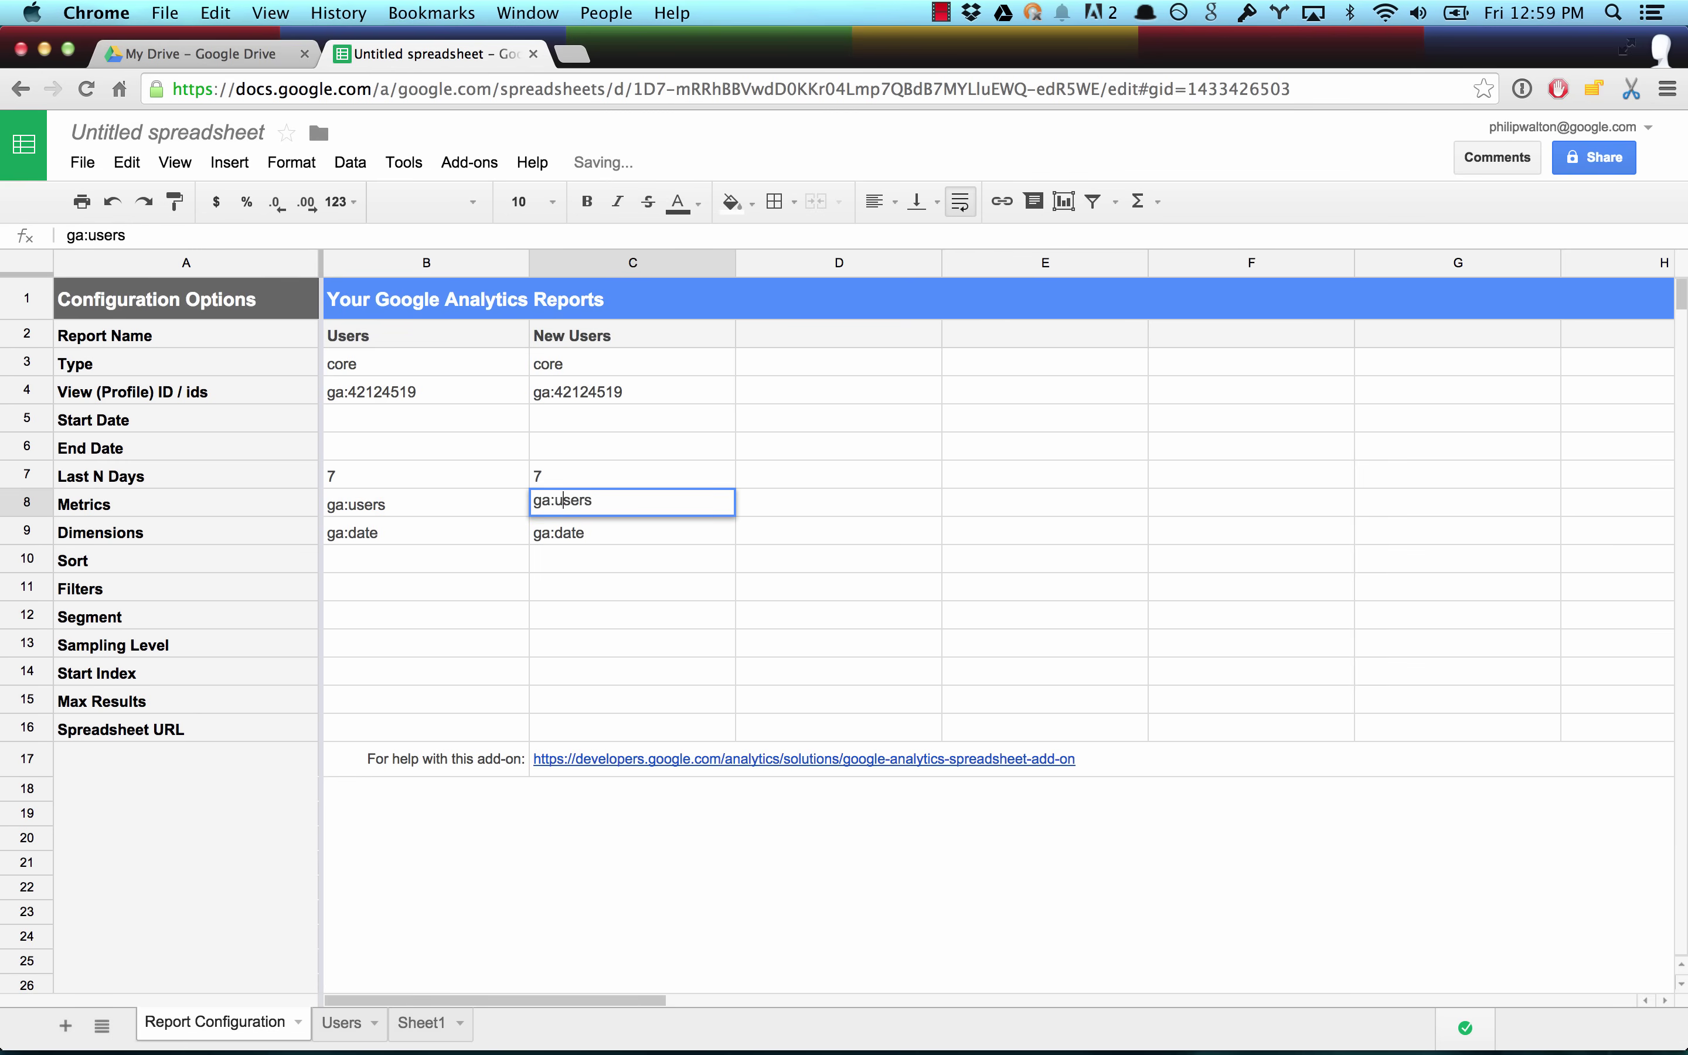
key("BackSpace")
type("newU")
key("Return")
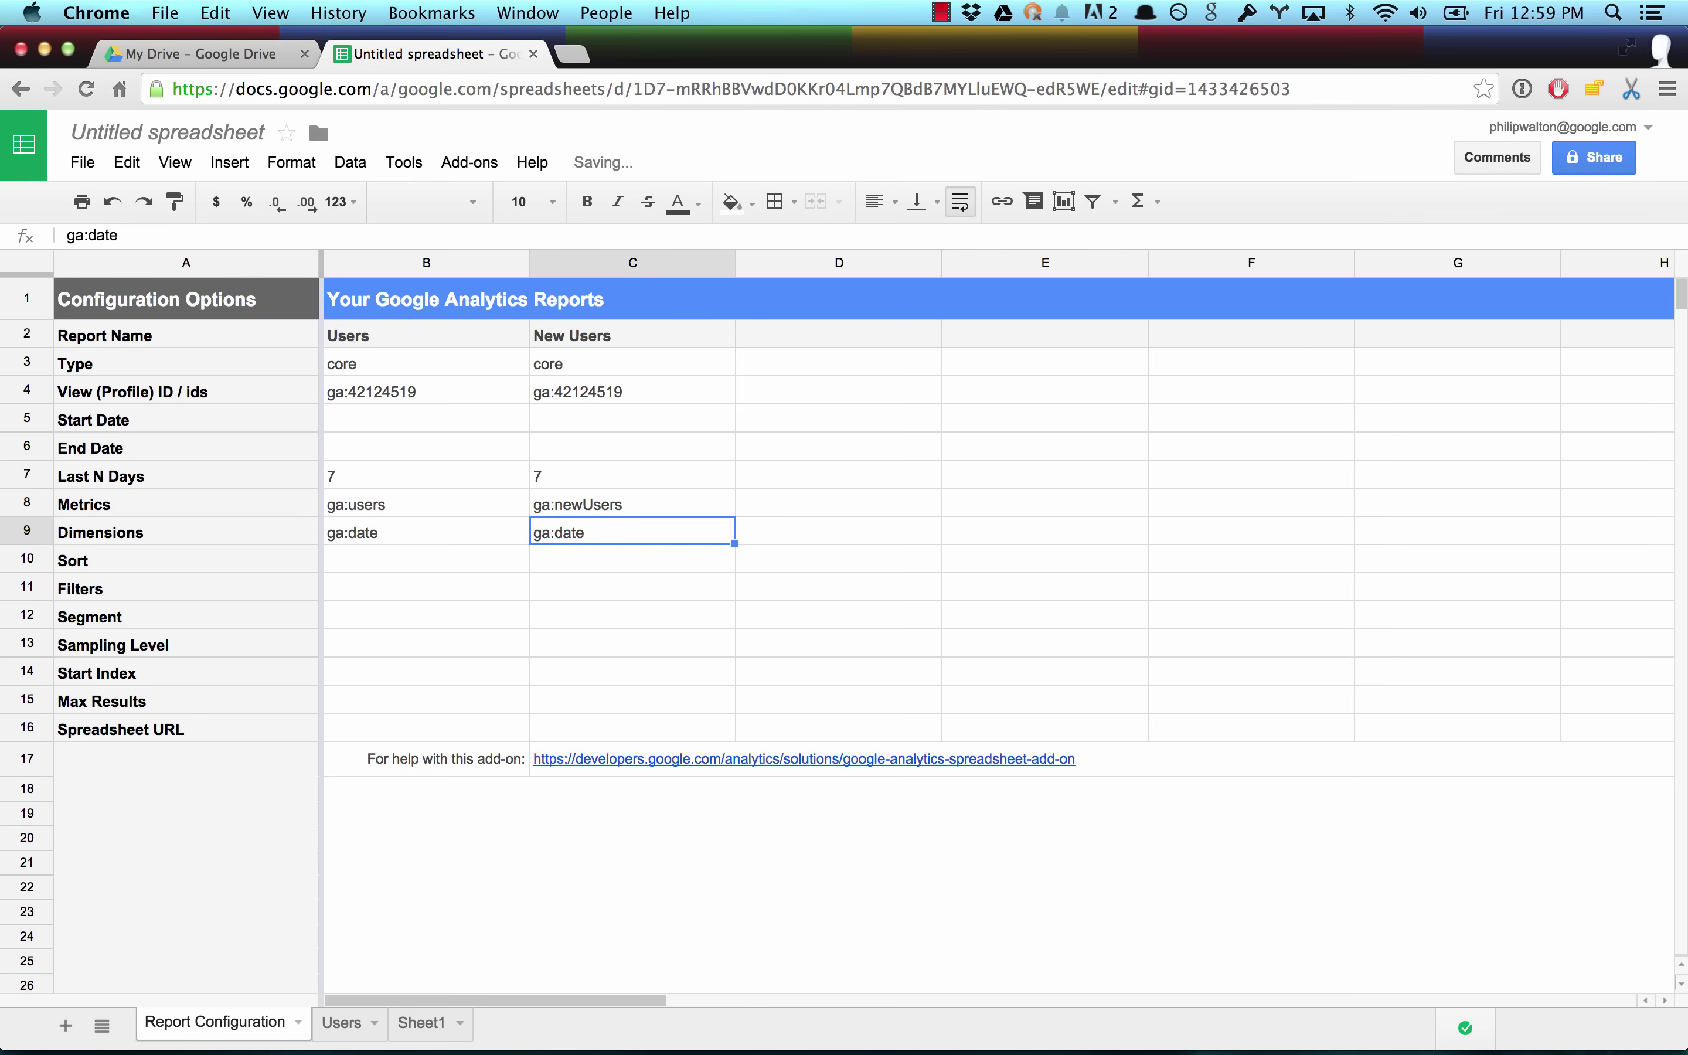
Step: Run the Google Analytics reports for Users and New Users, and dismiss the report status message
left_click(470, 162)
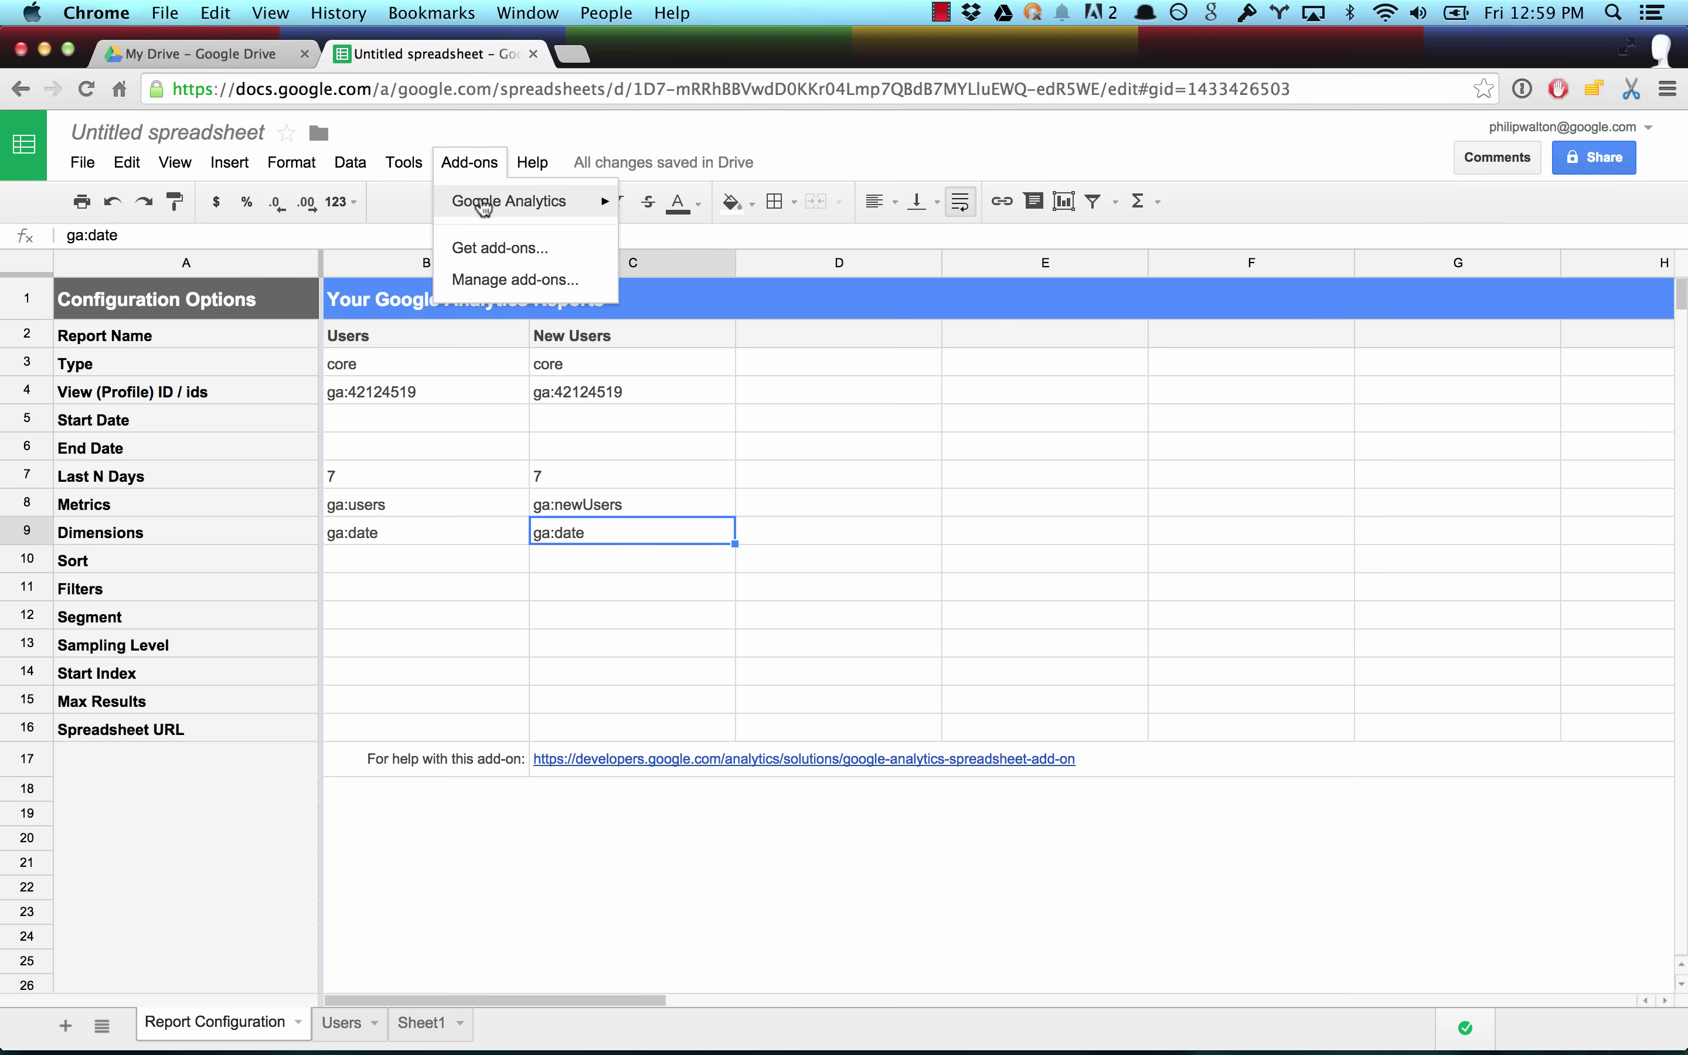
mouse_move(483, 202)
left_click(683, 241)
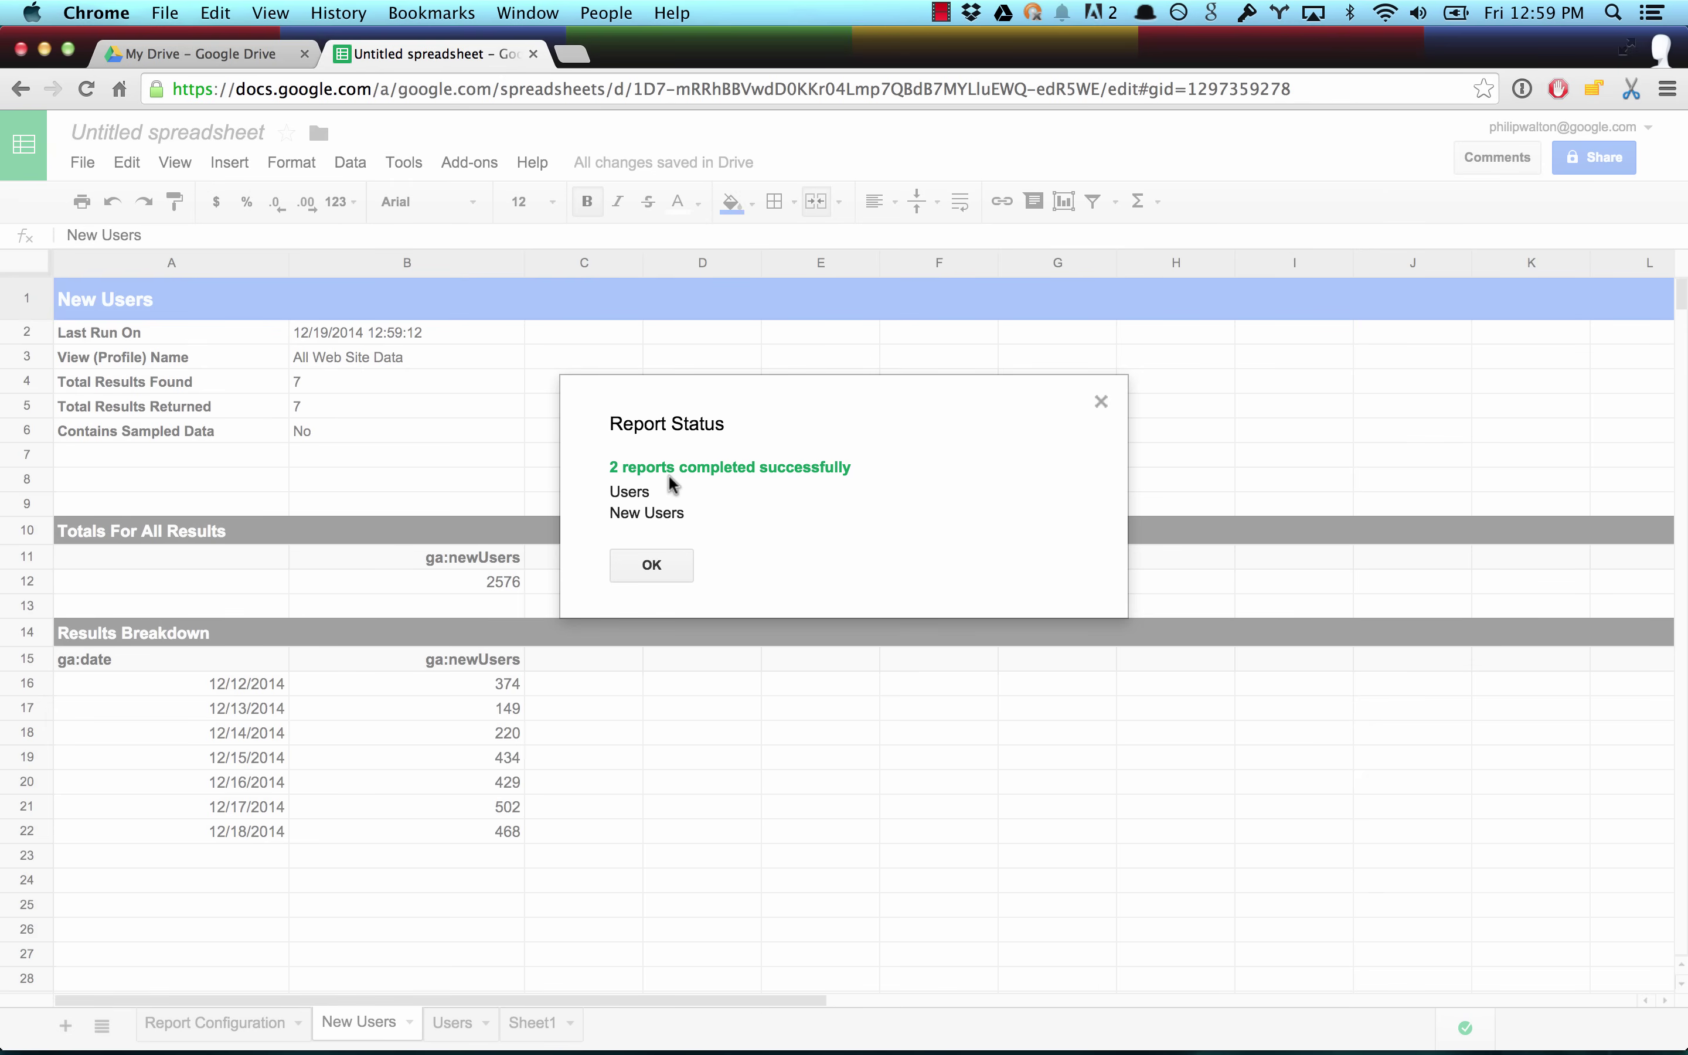
left_click(649, 563)
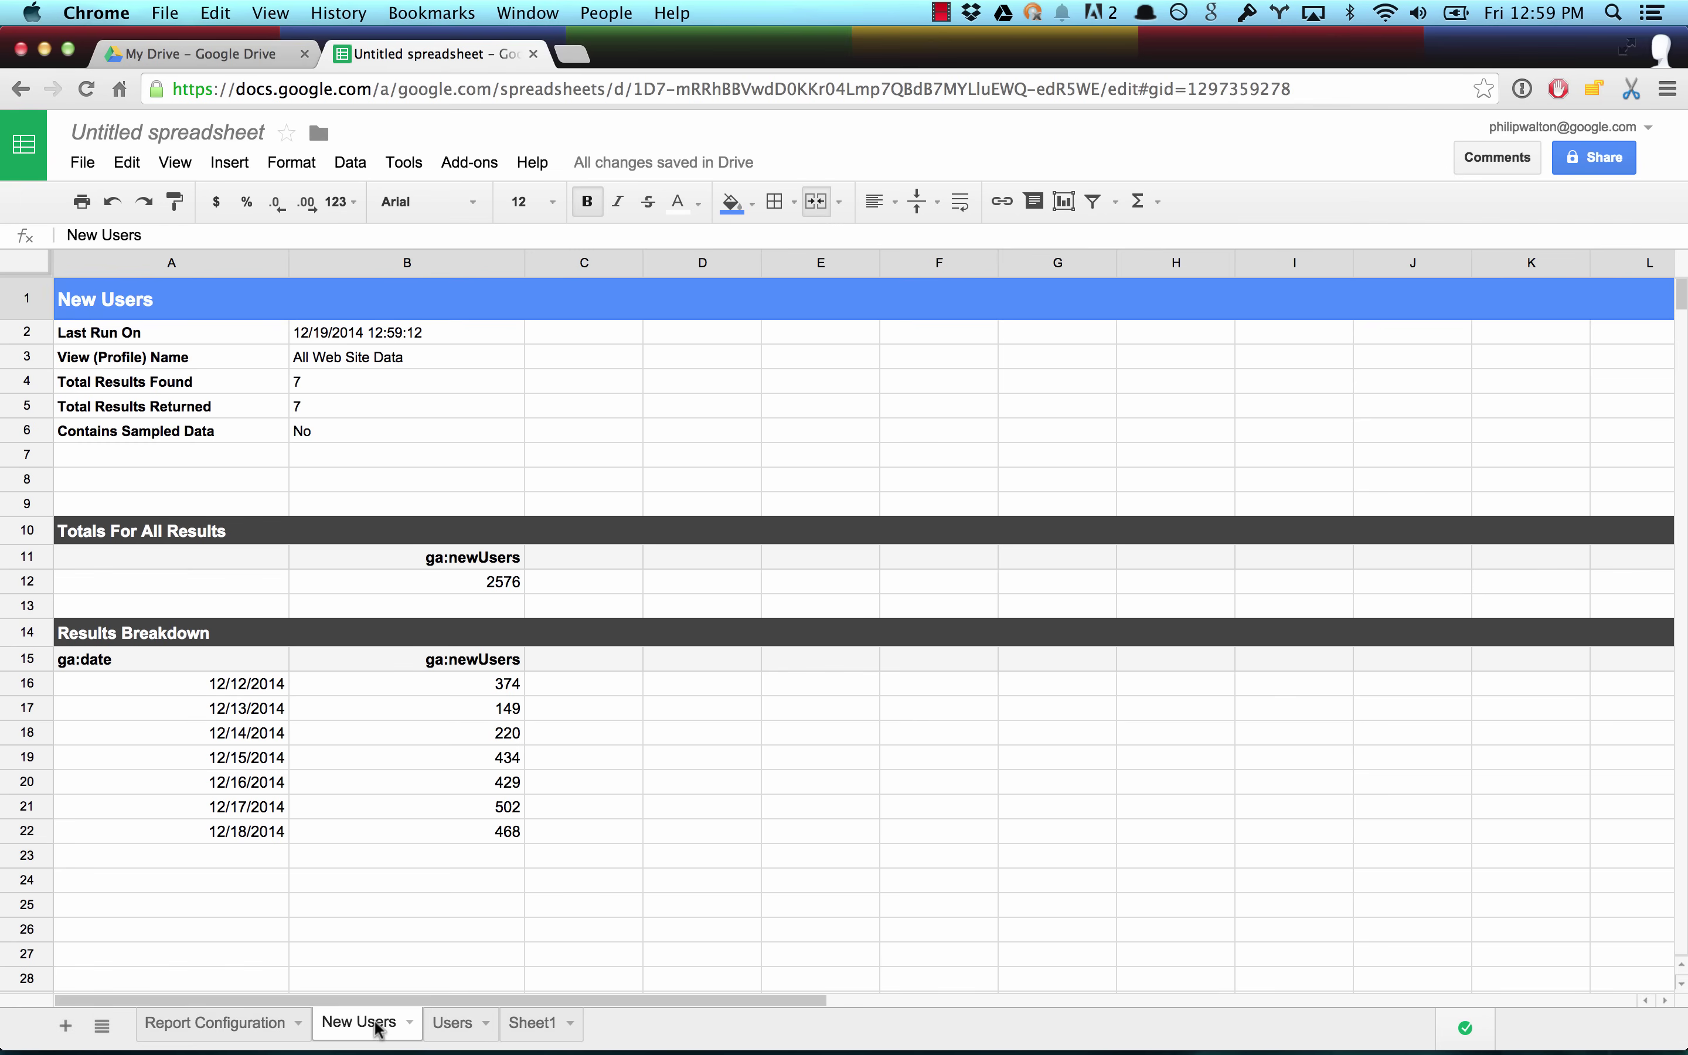
Step: On Sheet1, enter the column headings Users in B1 and New Users in C1
left_click(533, 1023)
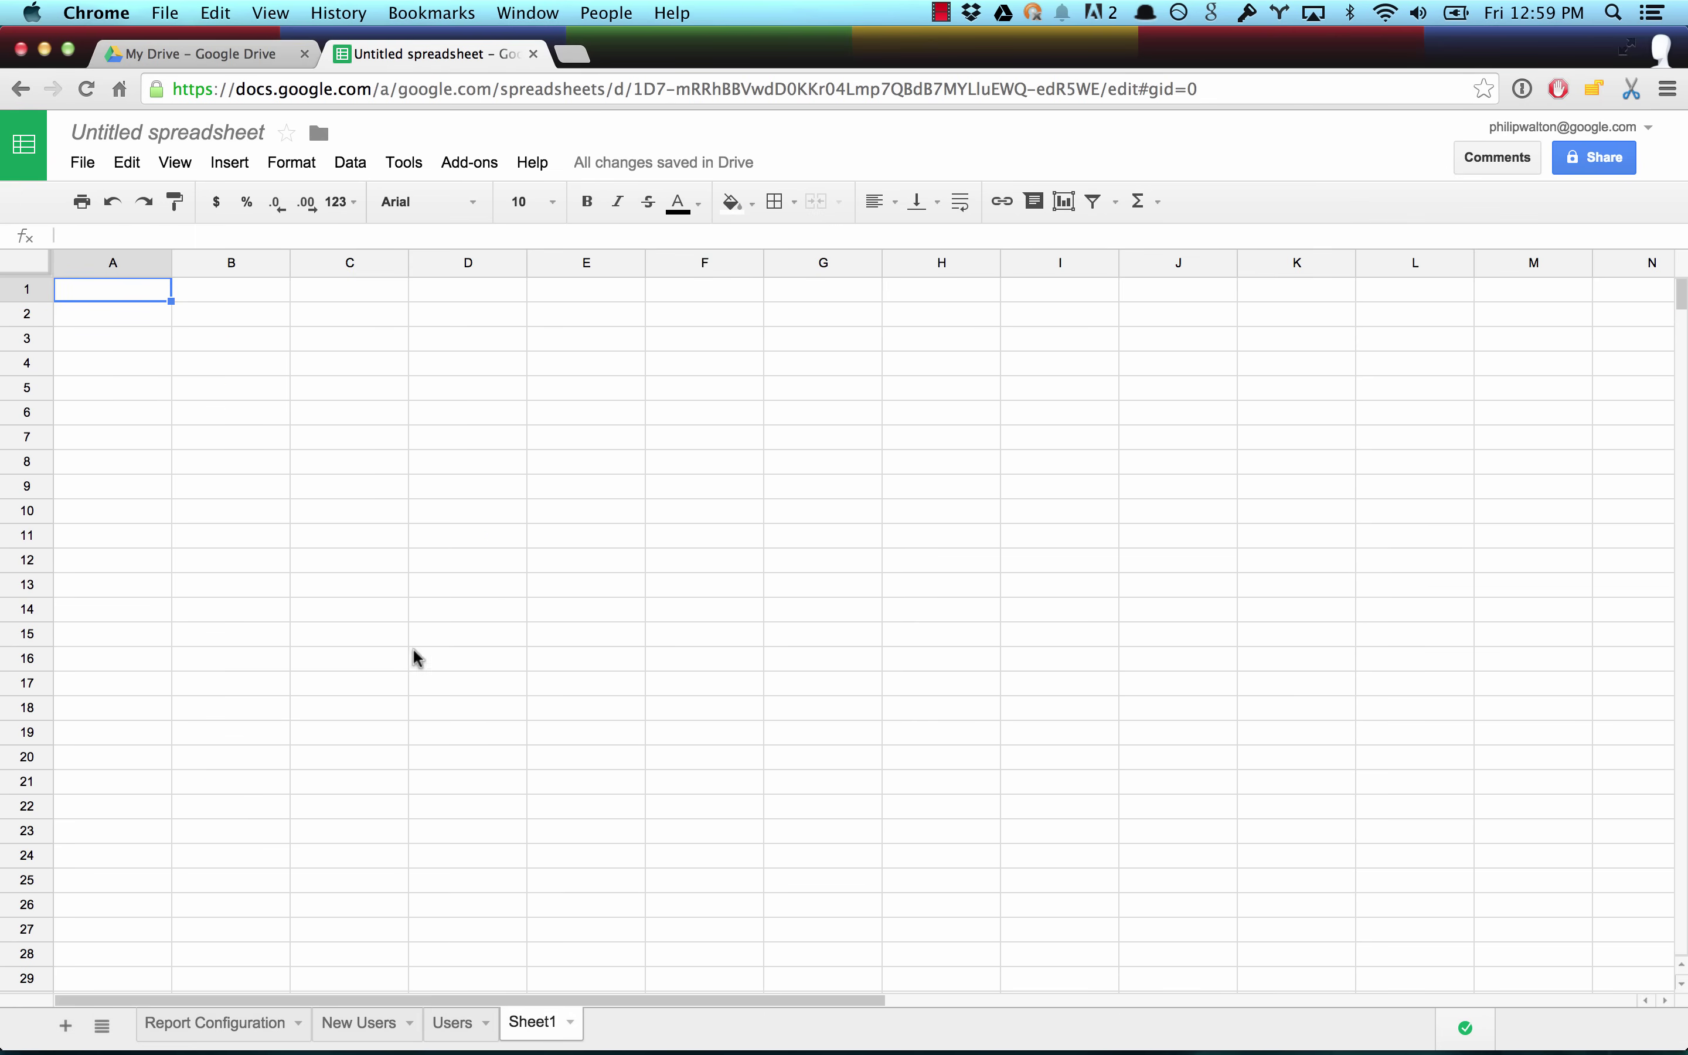
left_click(231, 293)
type("Users")
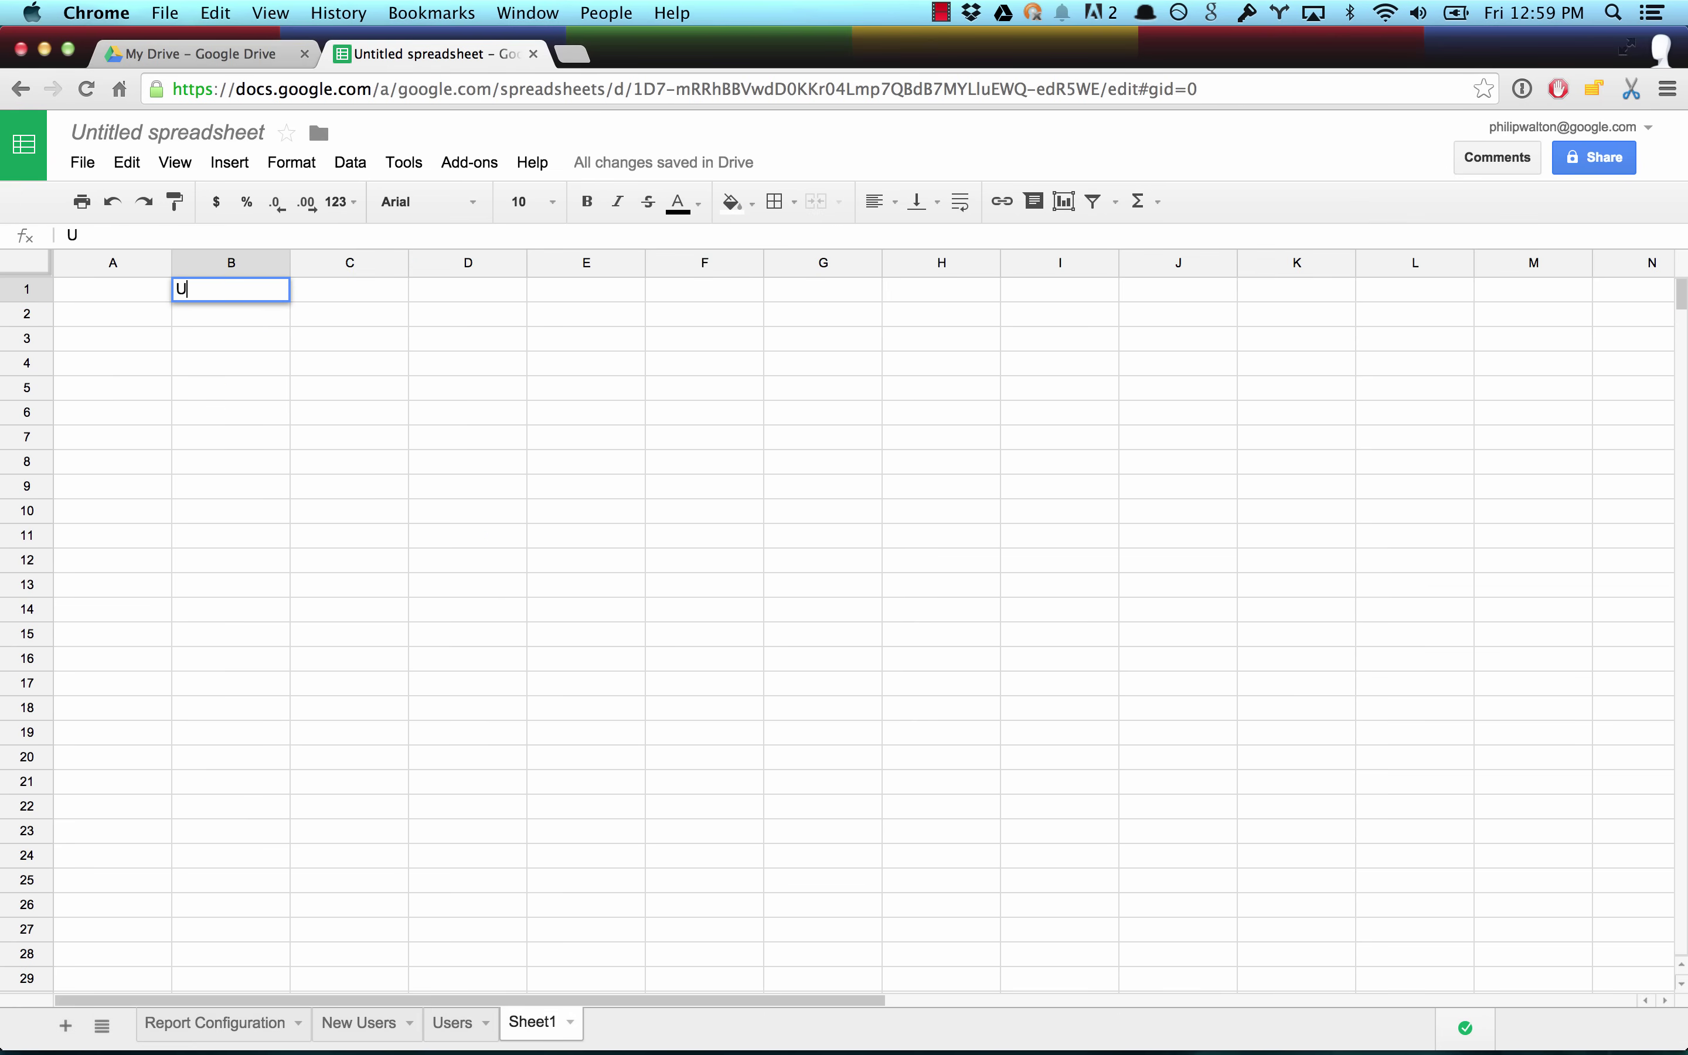
key("Tab")
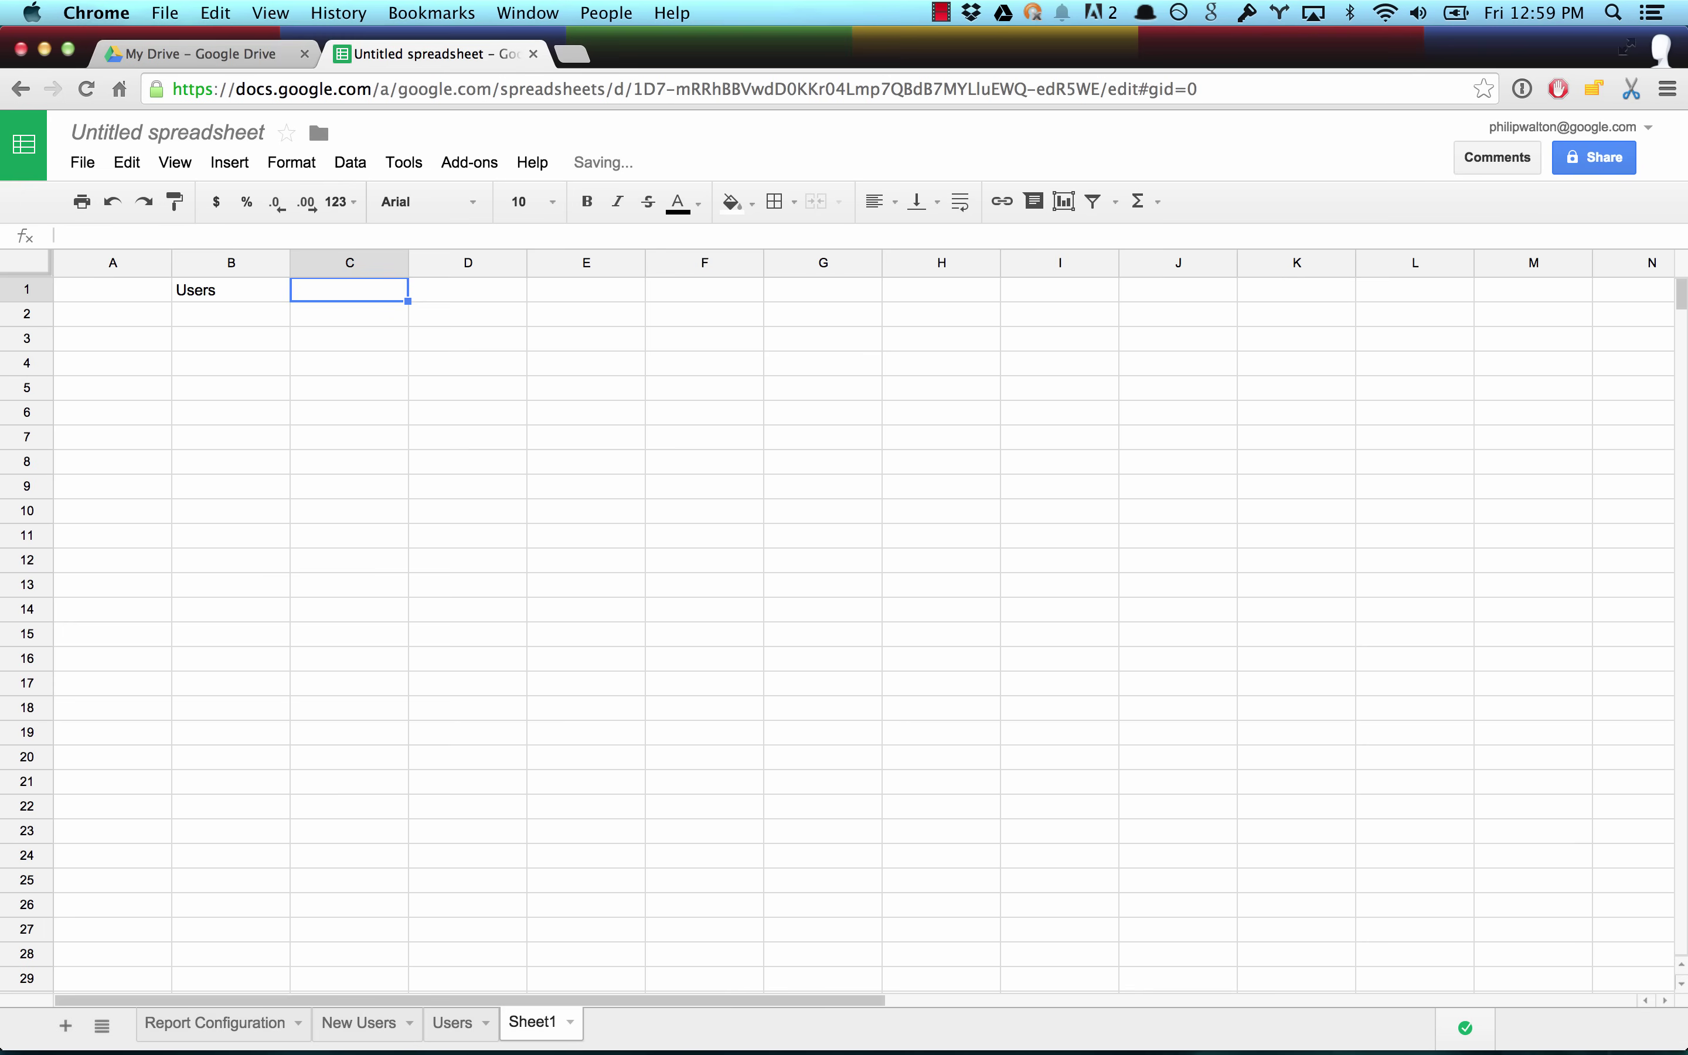
type("New Use")
type("rs")
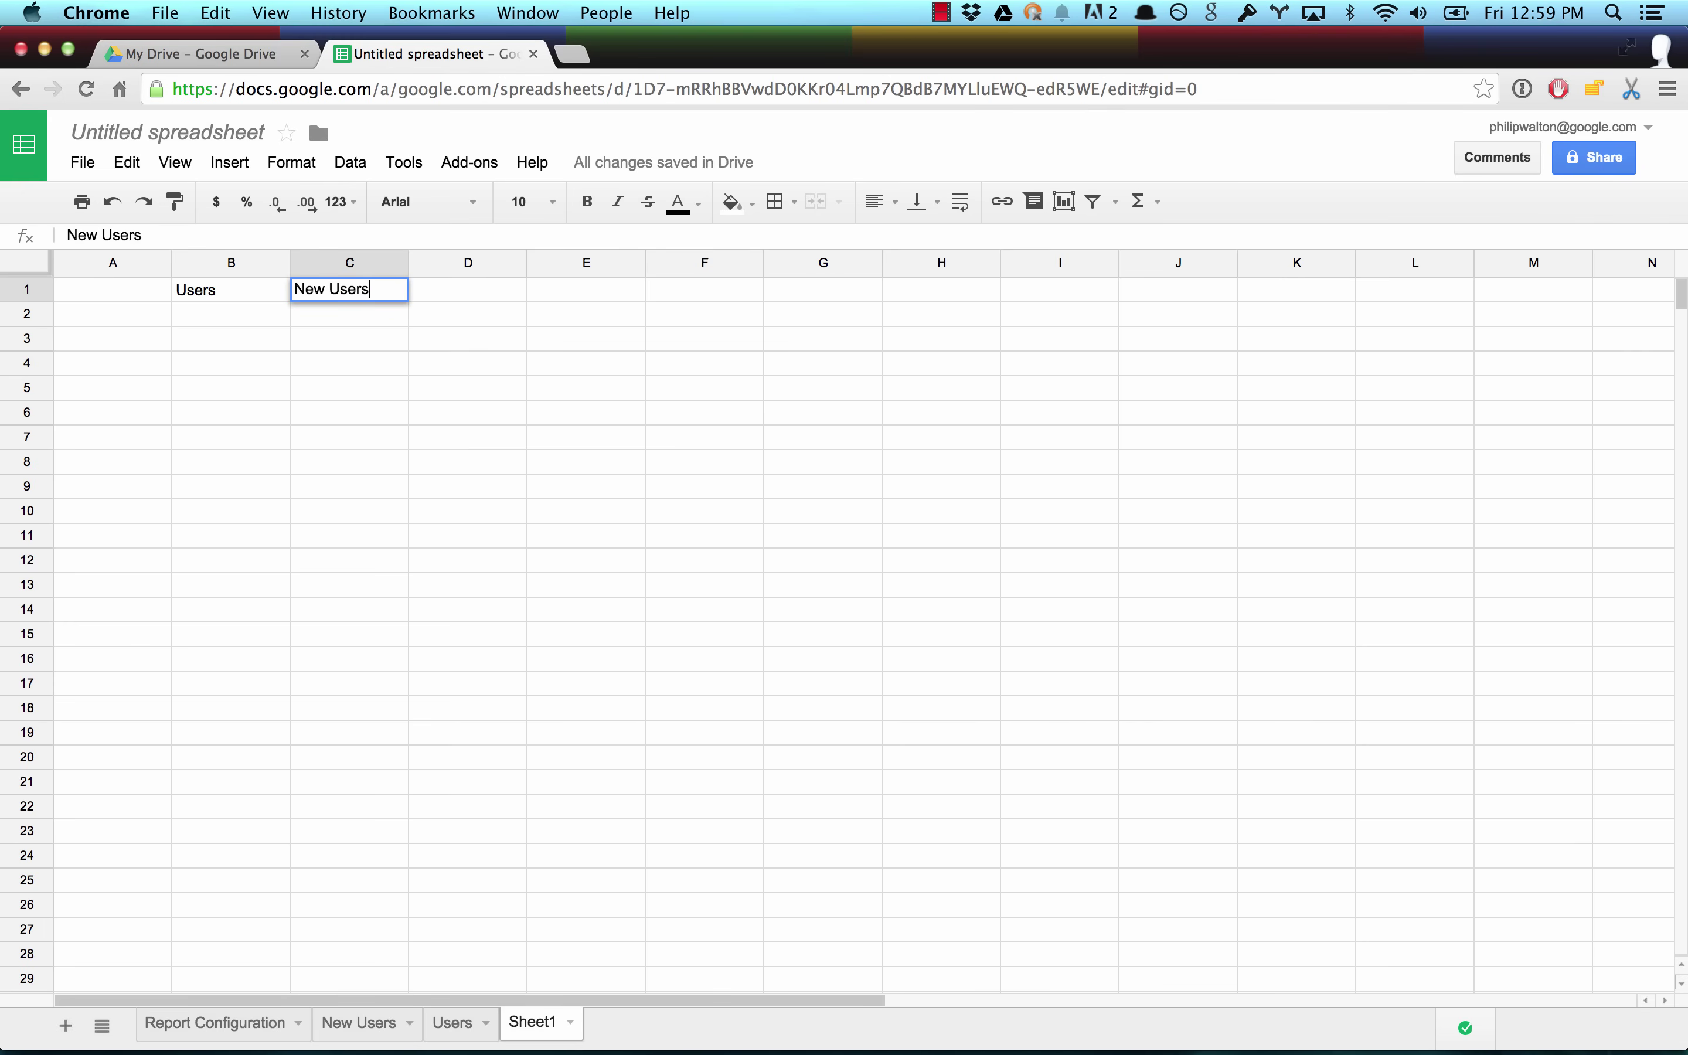
key("Return")
key("Left")
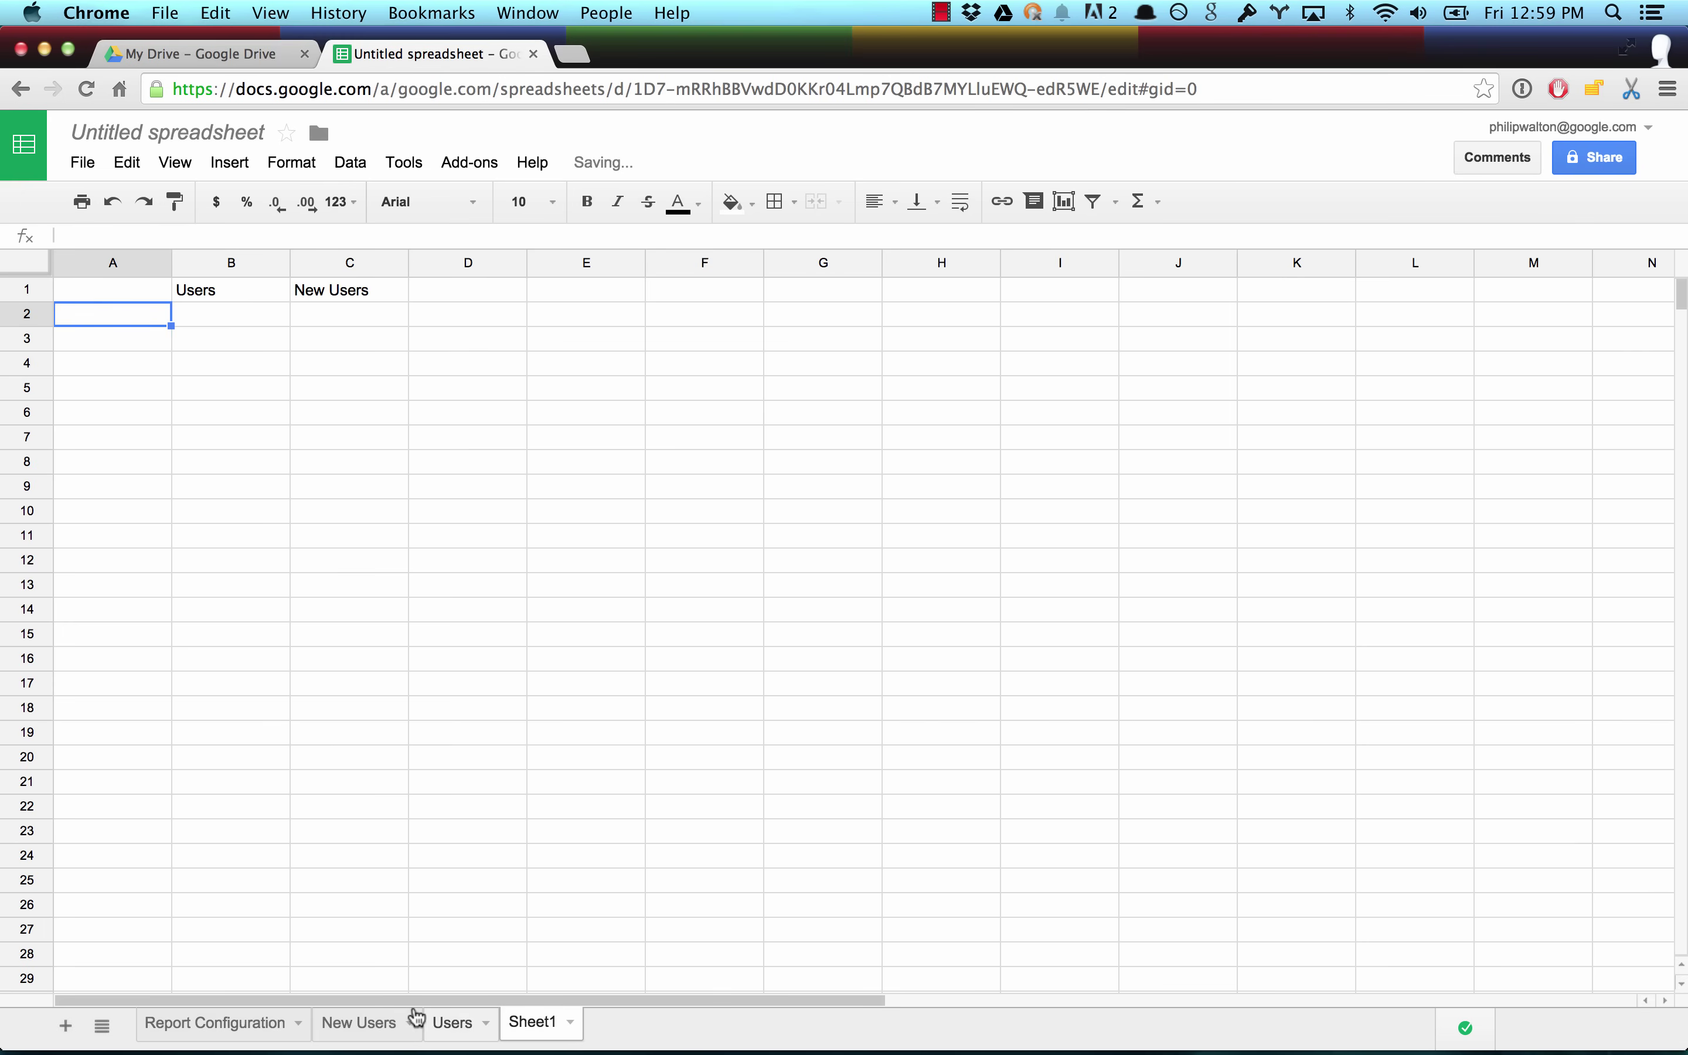
Step: Locate the first date and user count on the Users sheet, and enter ='Users'!A16 in Sheet1 cell A2
left_click(455, 1023)
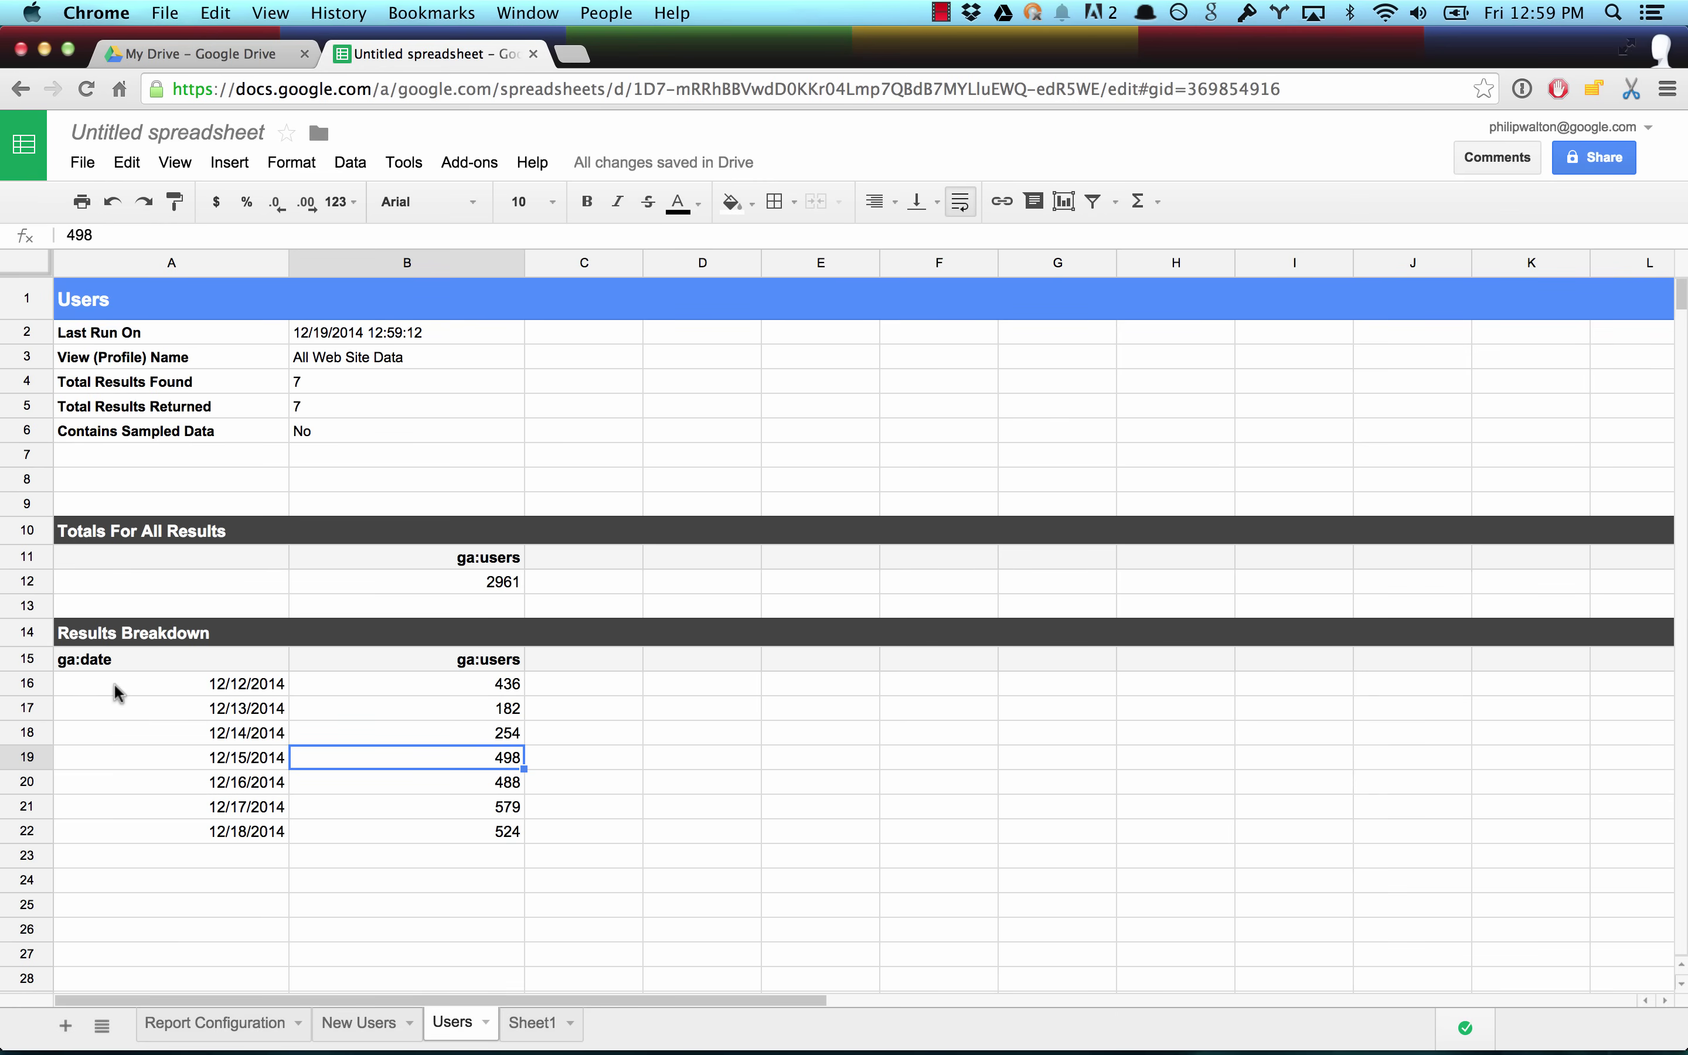
left_click(122, 686)
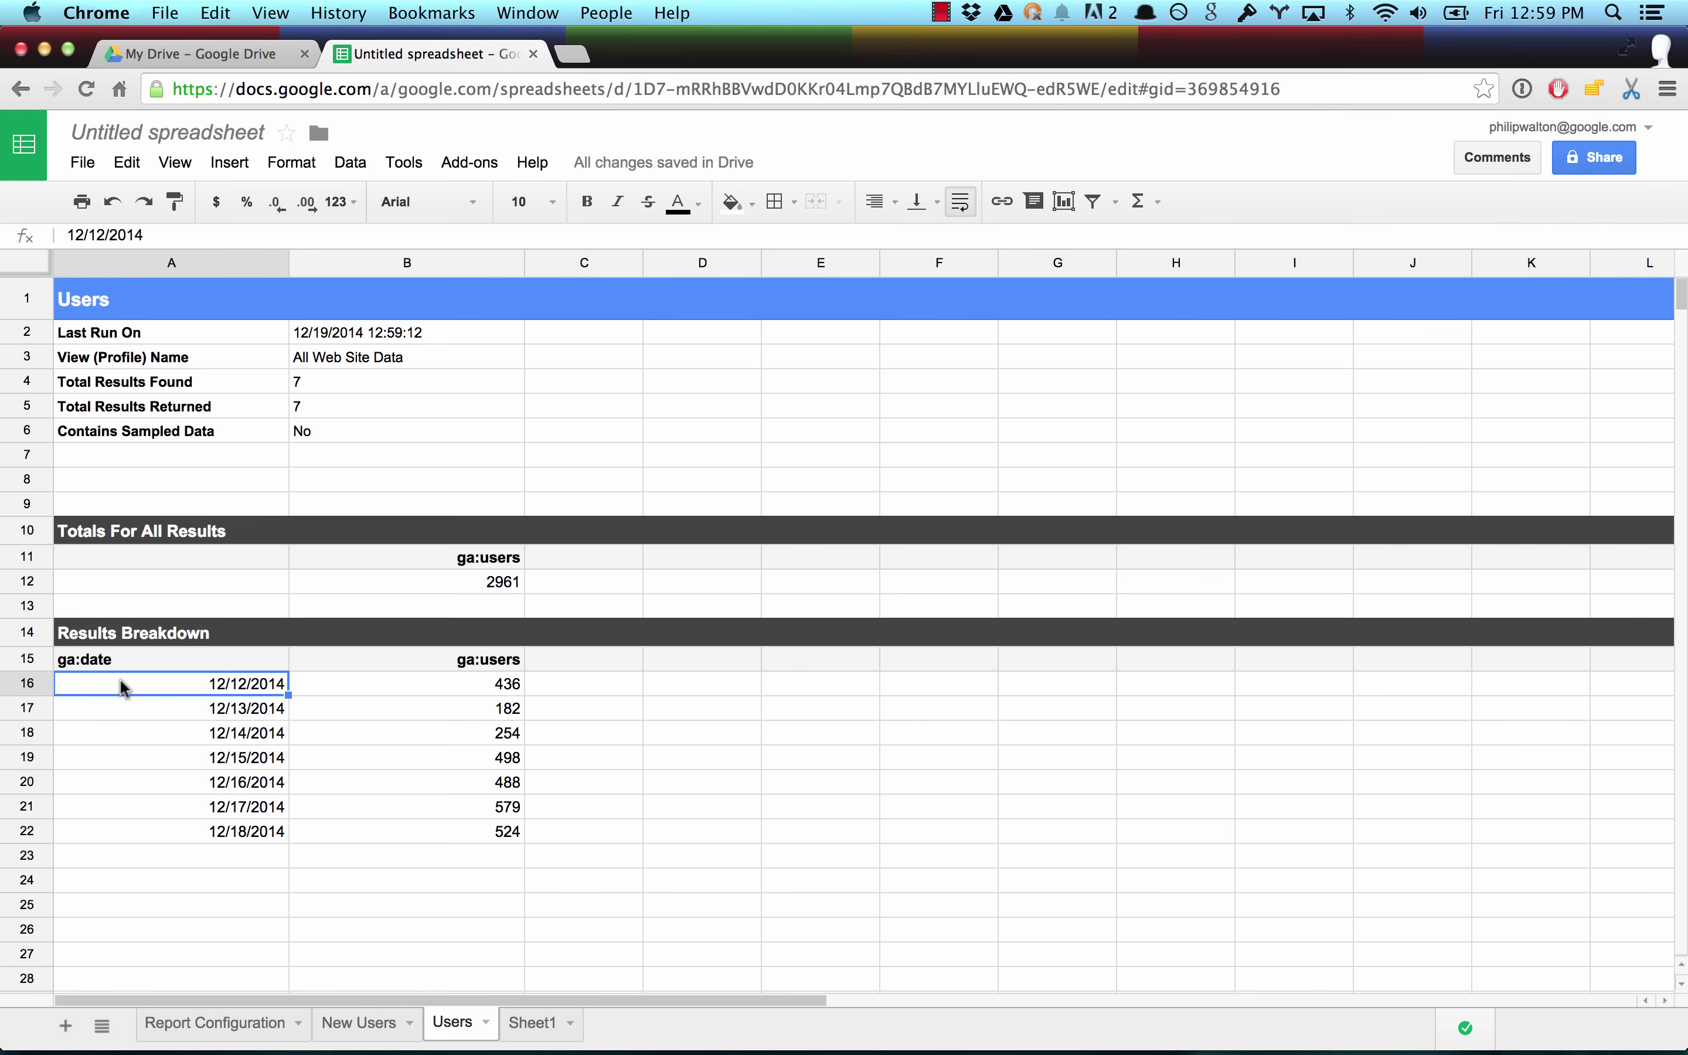
left_click(369, 686)
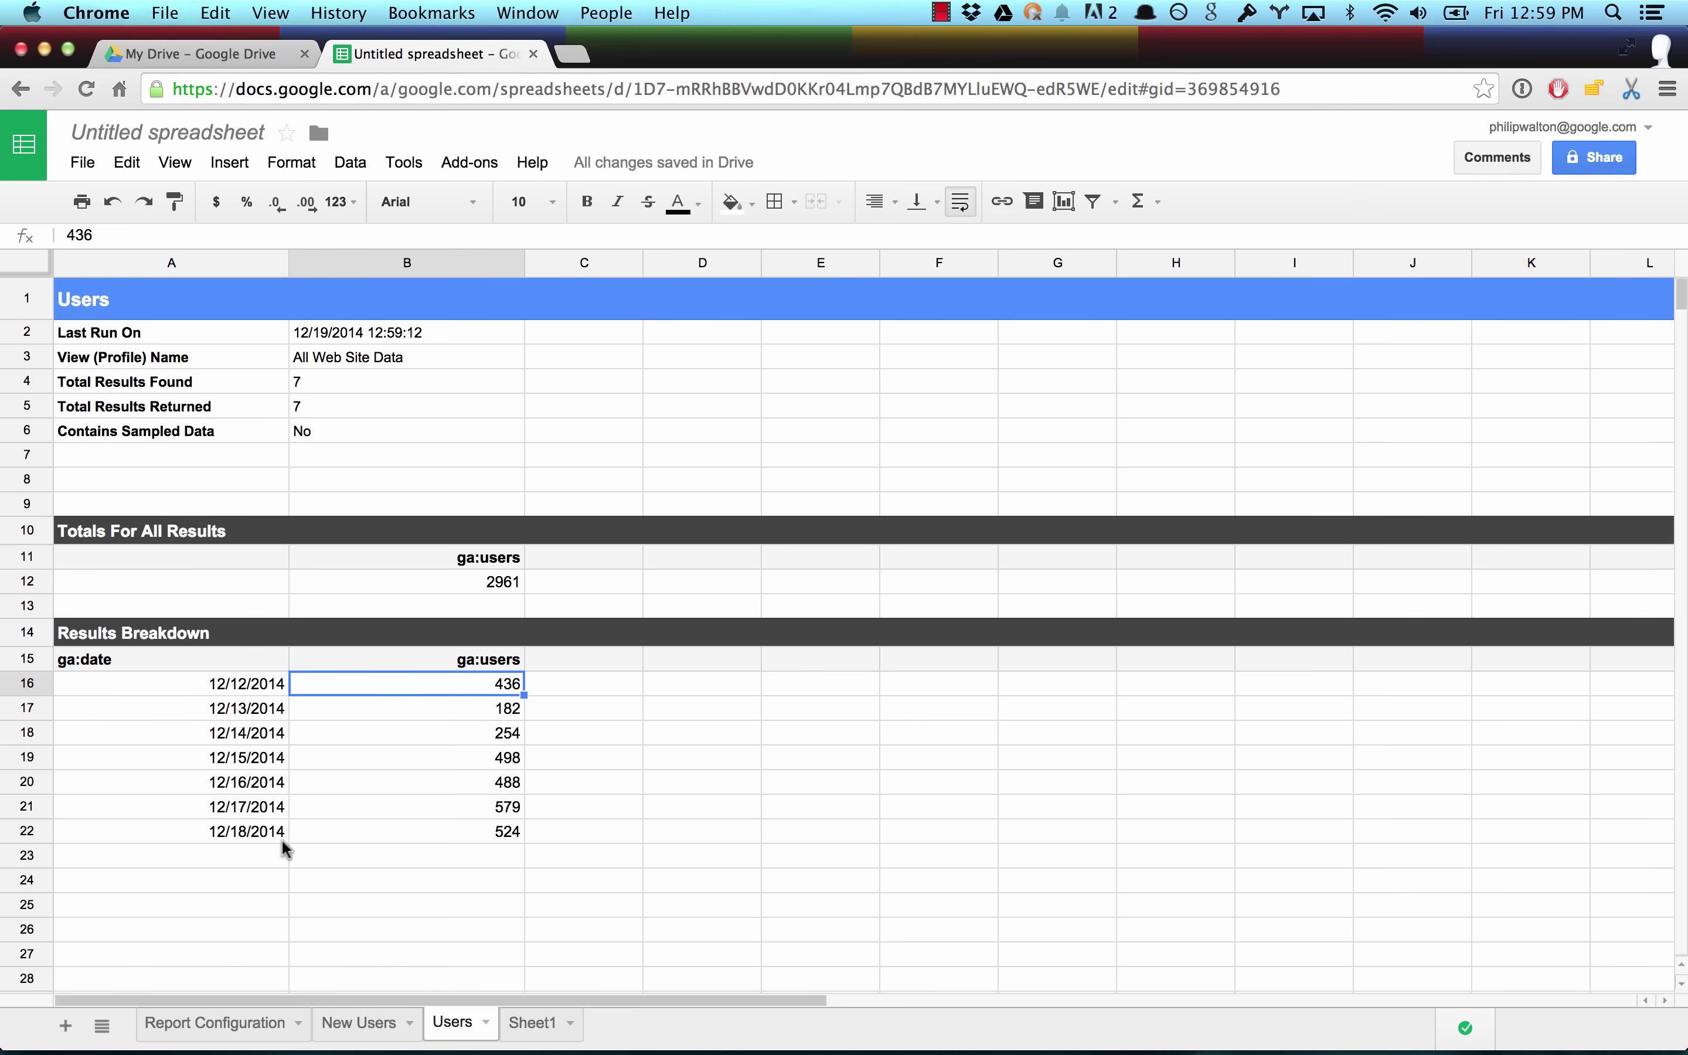
left_click(532, 1020)
type("=")
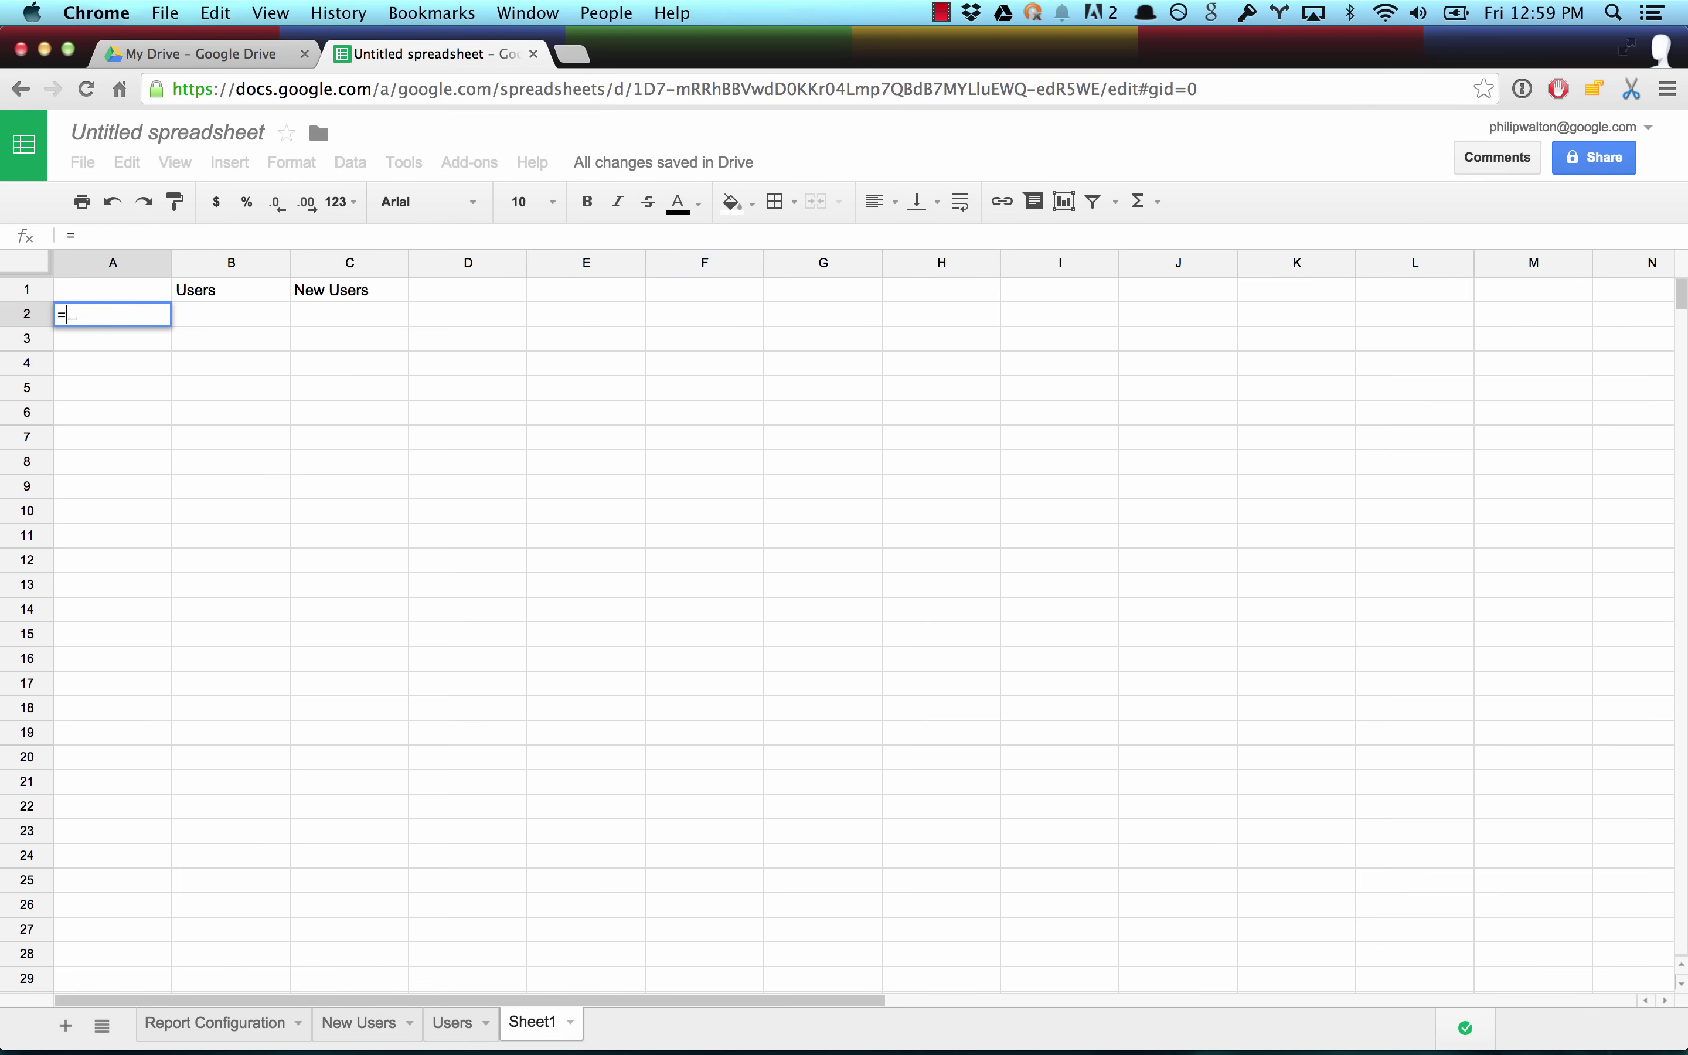
type("'Users'!")
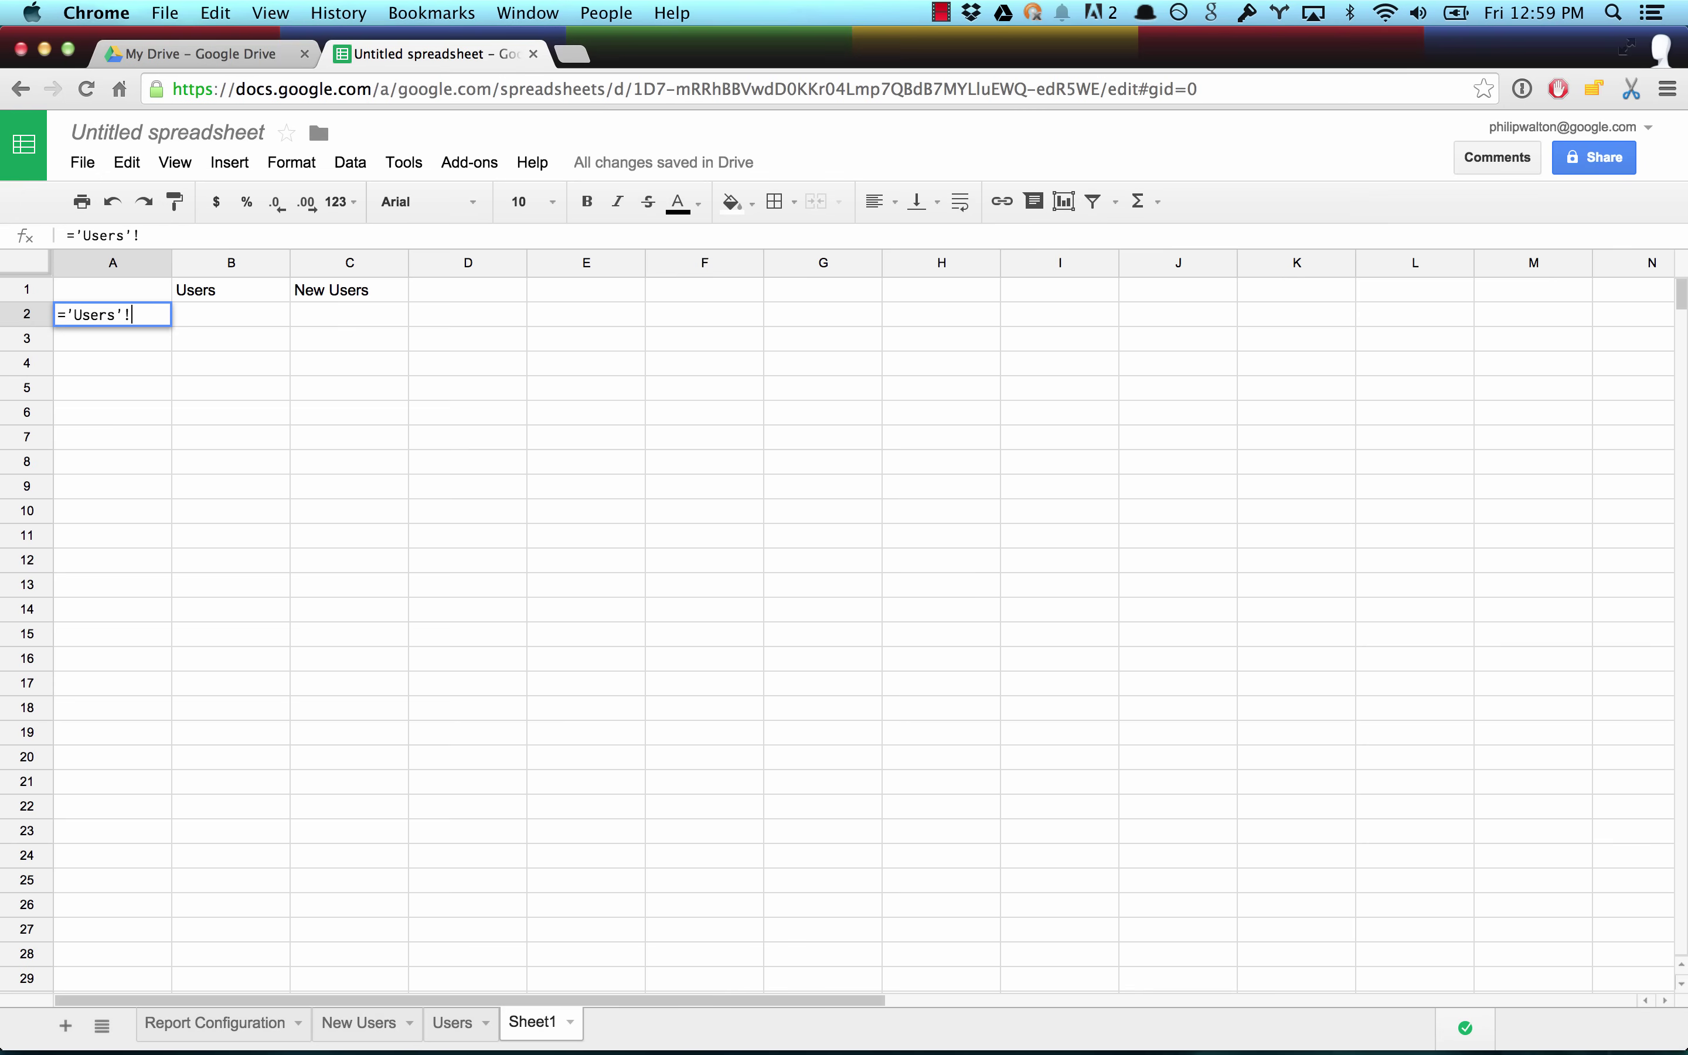
type("a16")
key("Tab")
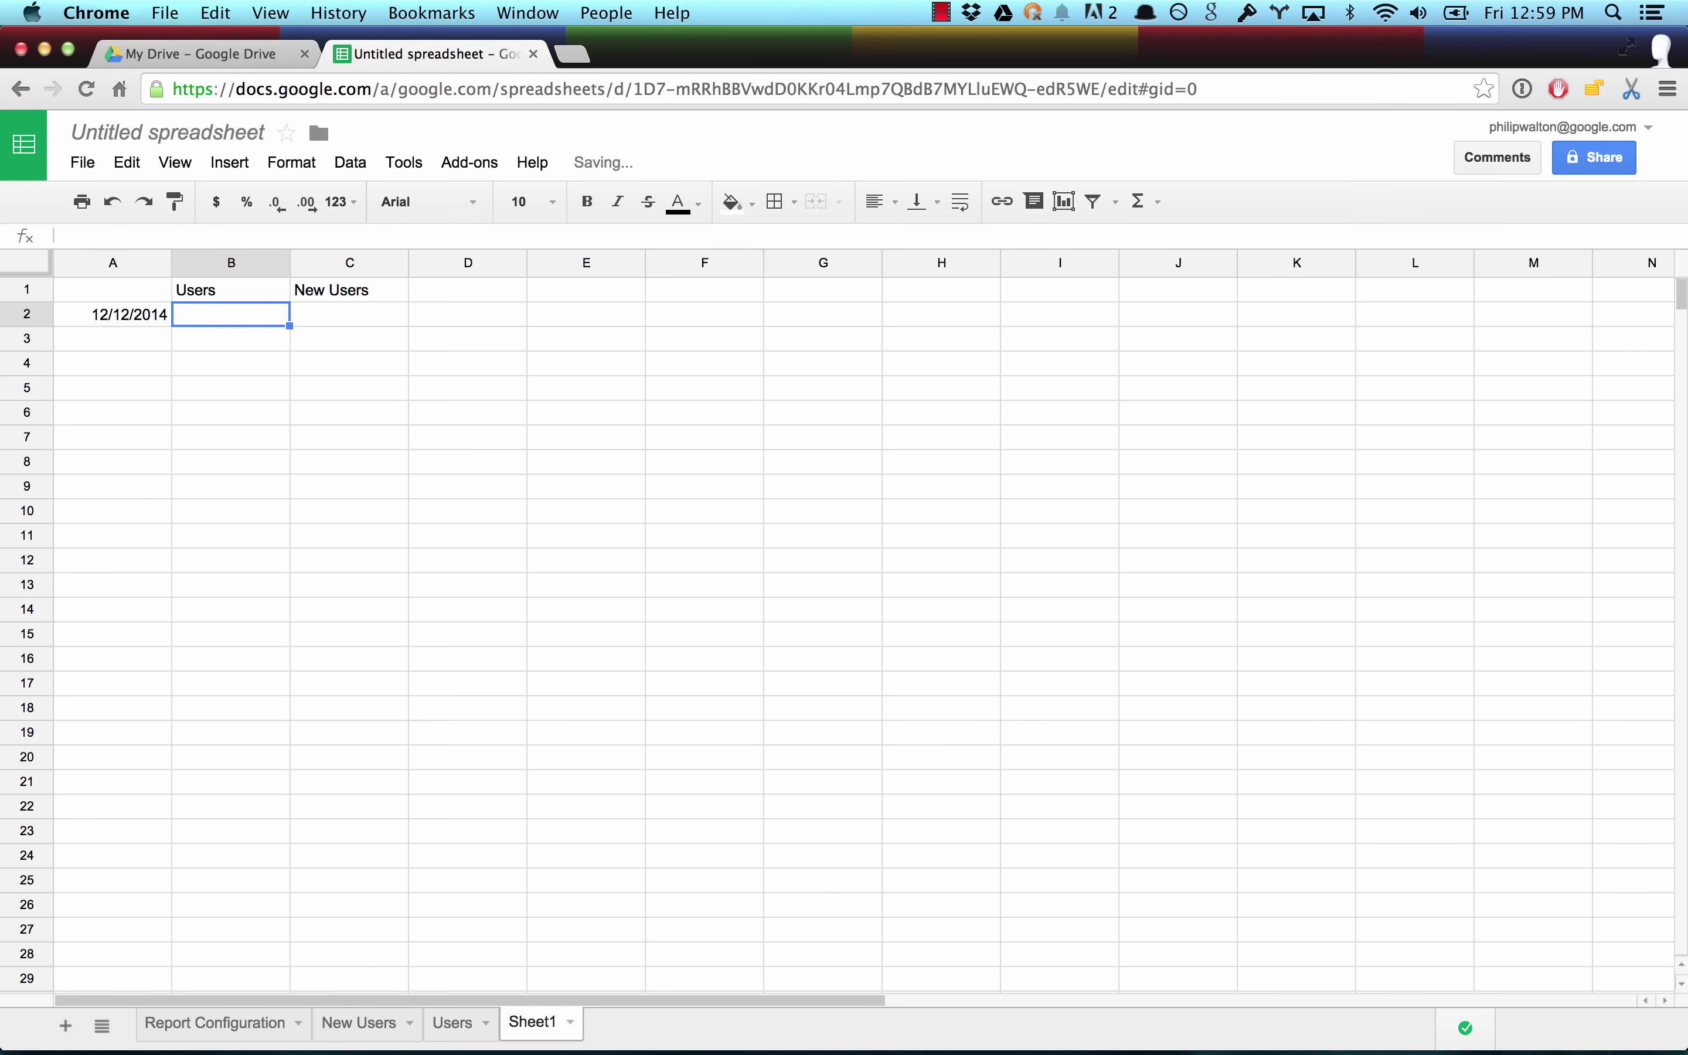
Step: Enter ='Users'!B16 in B2 to pull in the first day's user count
type("=")
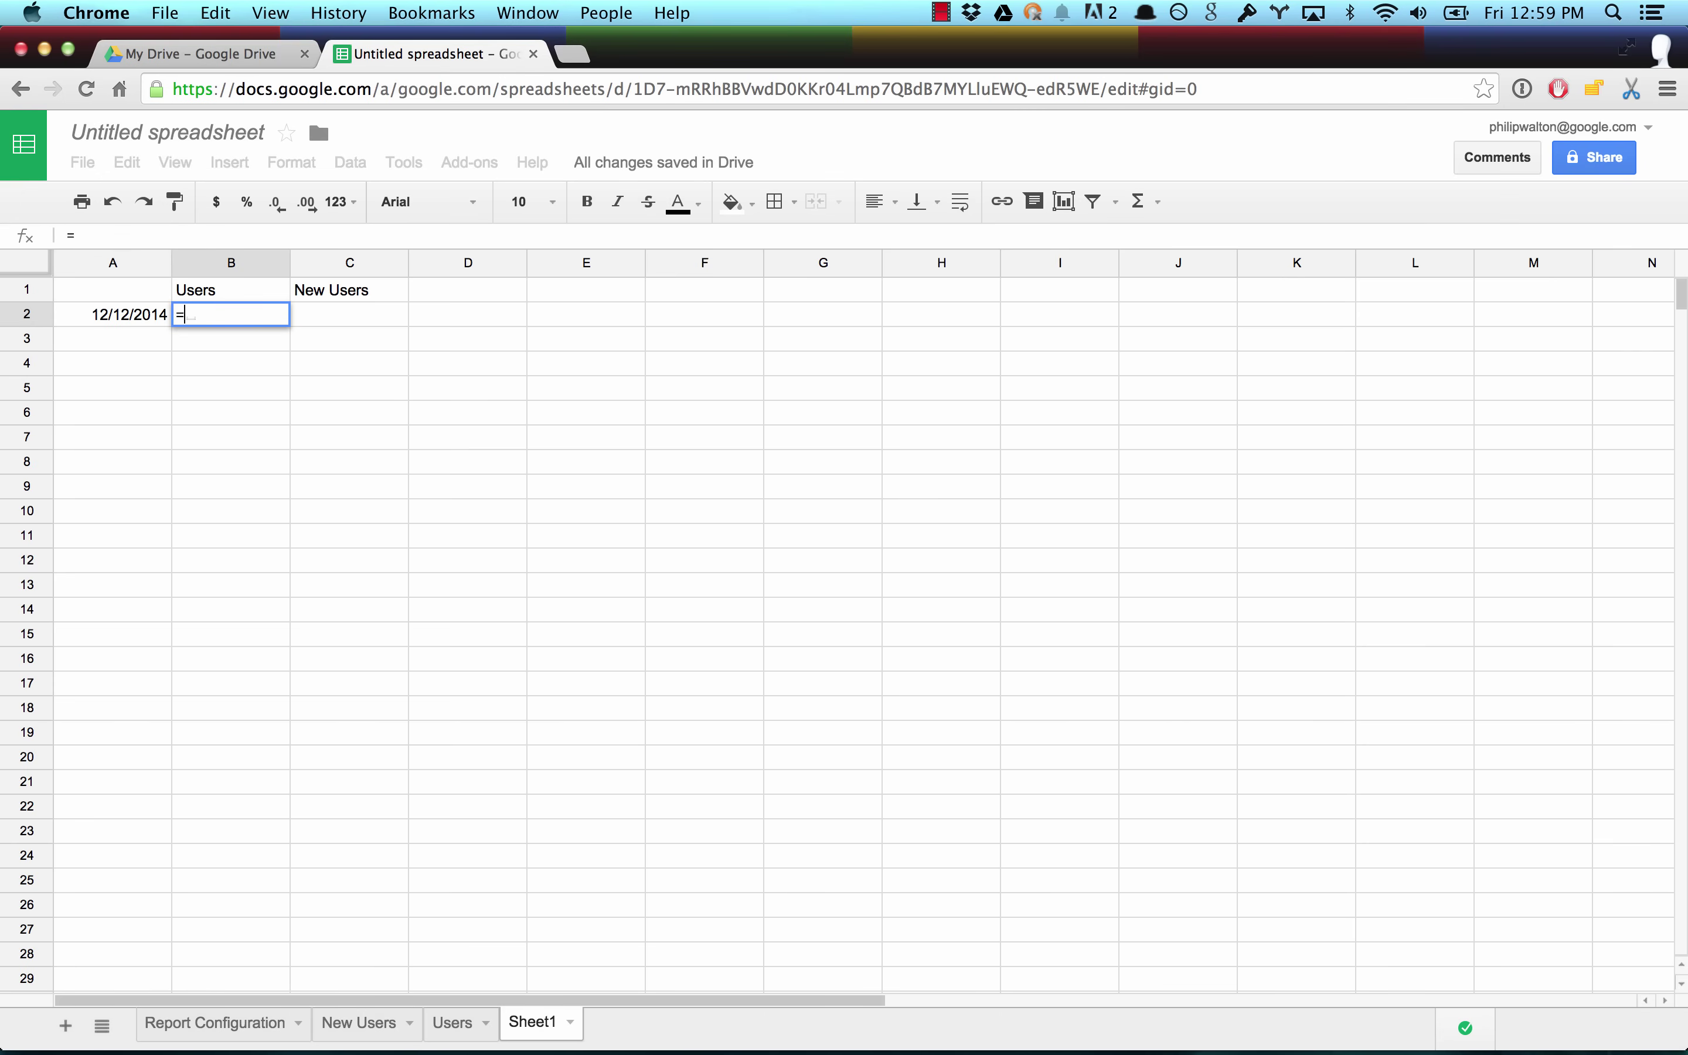
type("'Users'!")
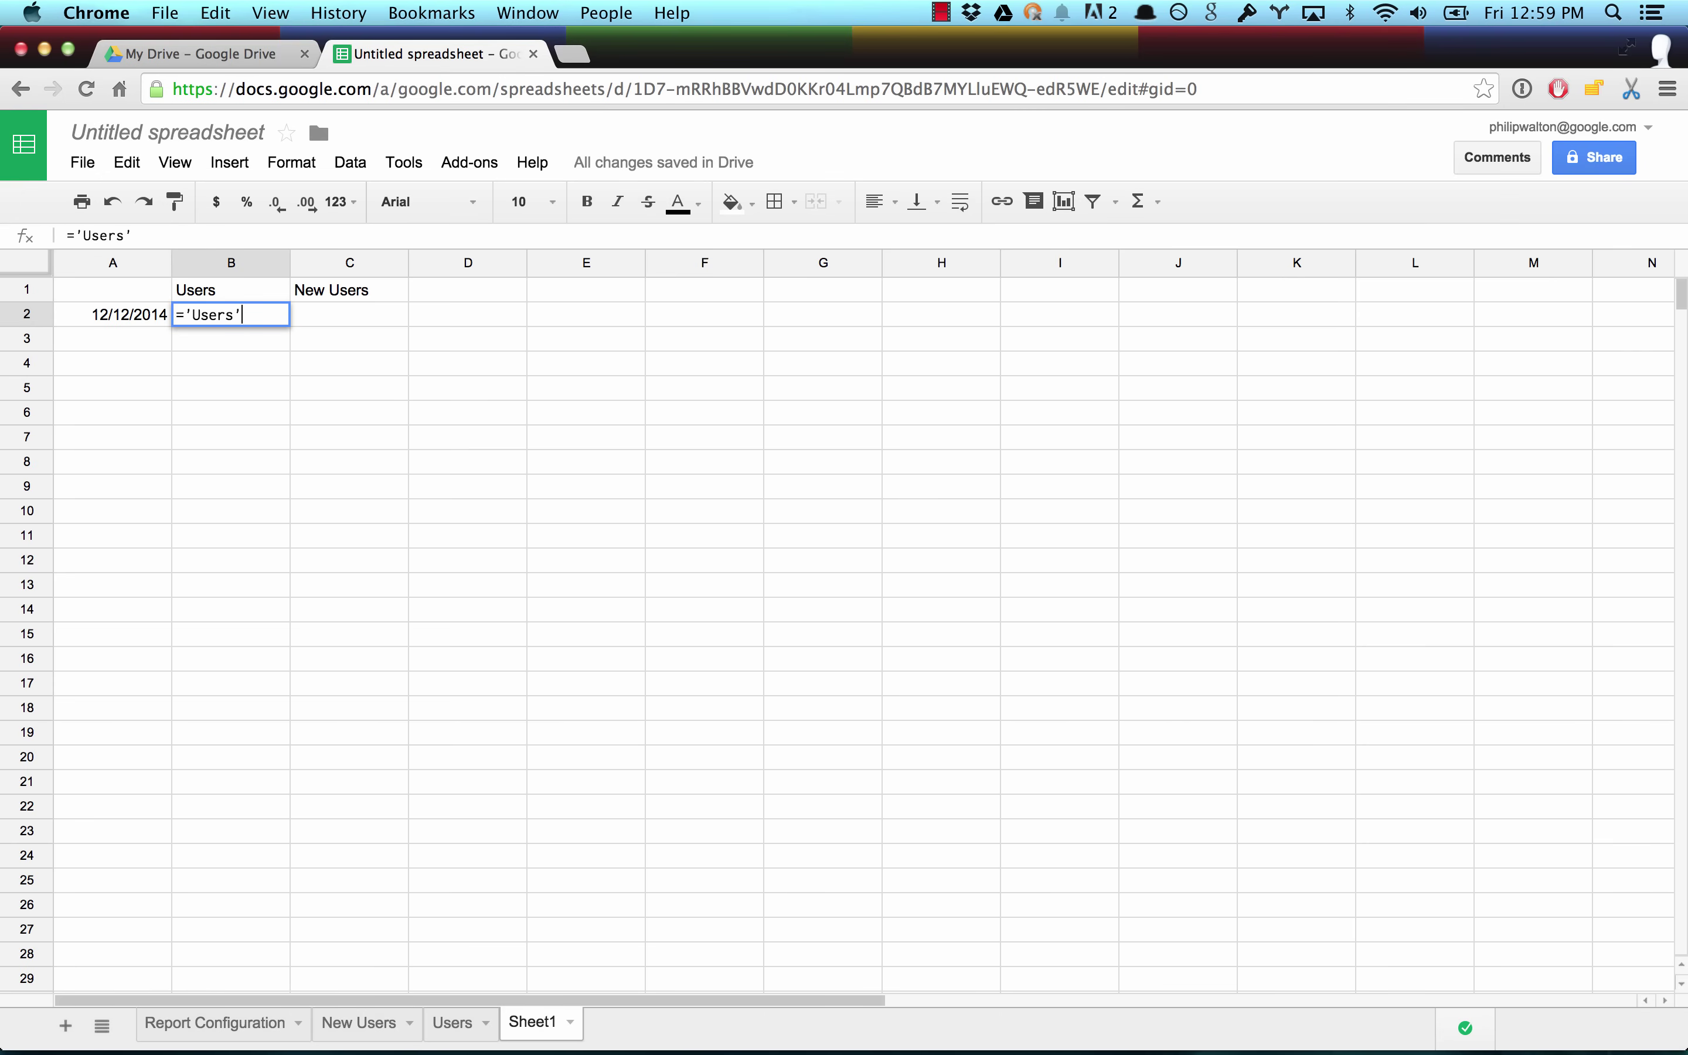
type("B16")
key("Return")
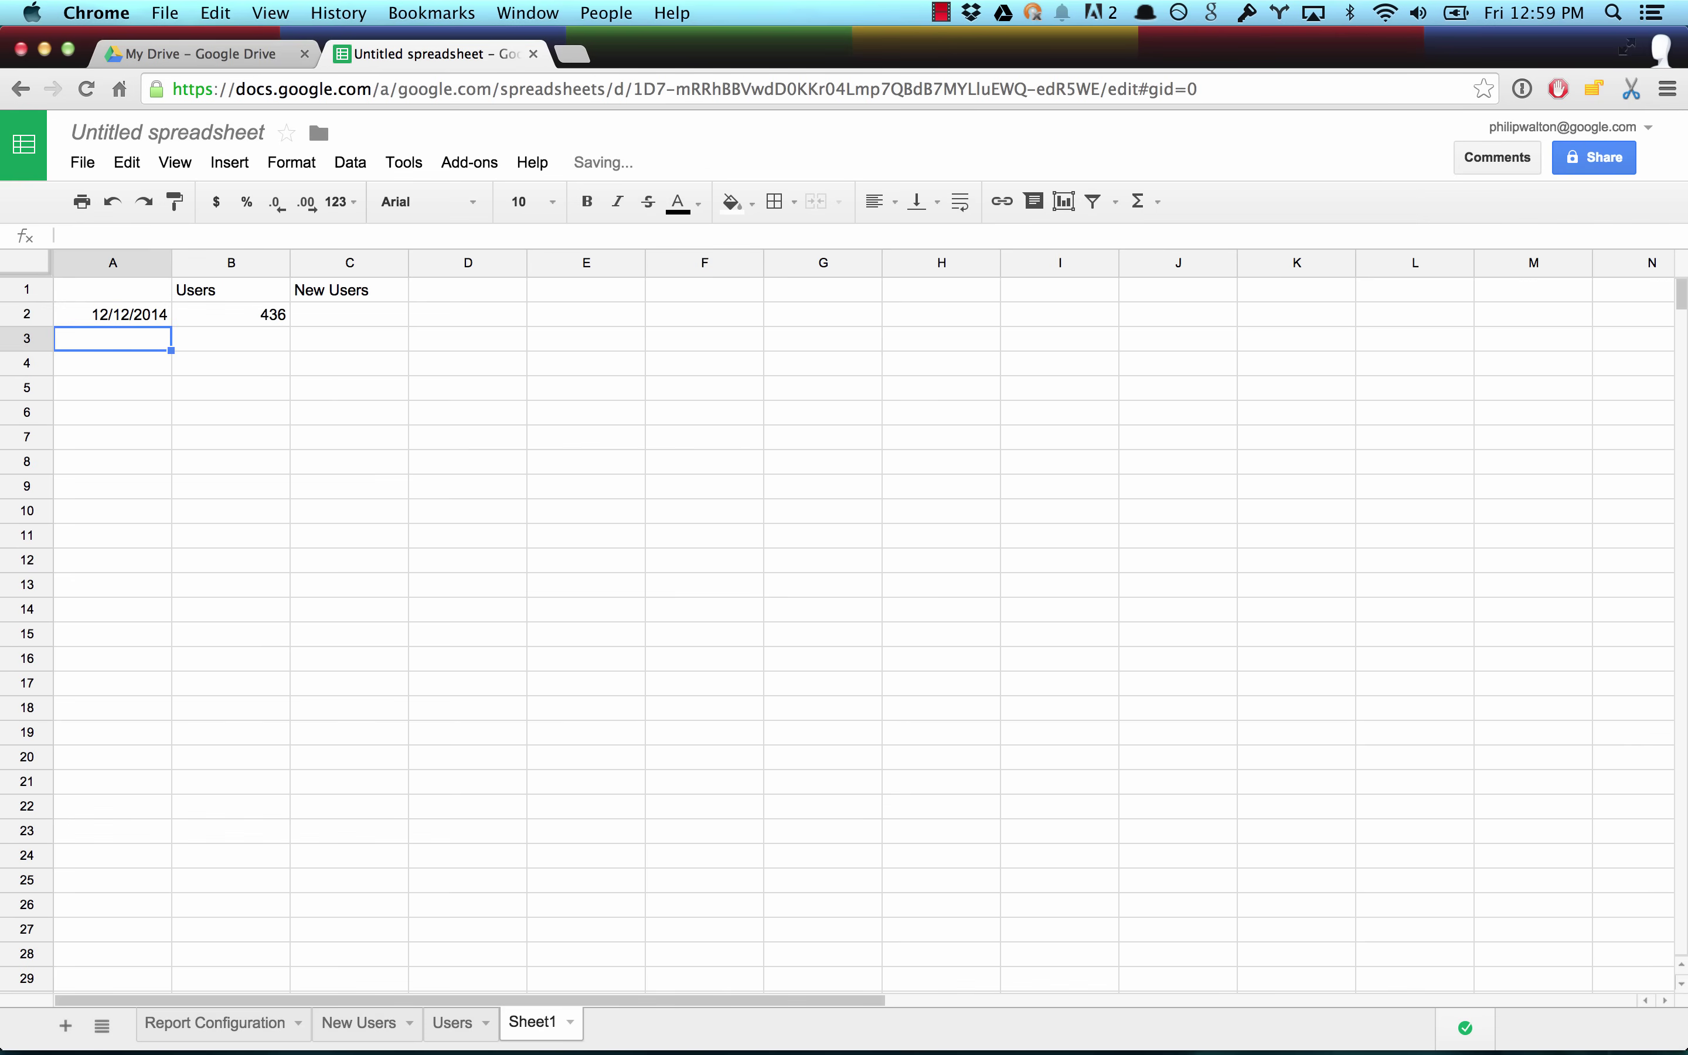
Step: Enter ='New Users'!B16 in C2, and fill the row 2 formulas in columns A to C down through row 12
left_click(350, 314)
type("='New")
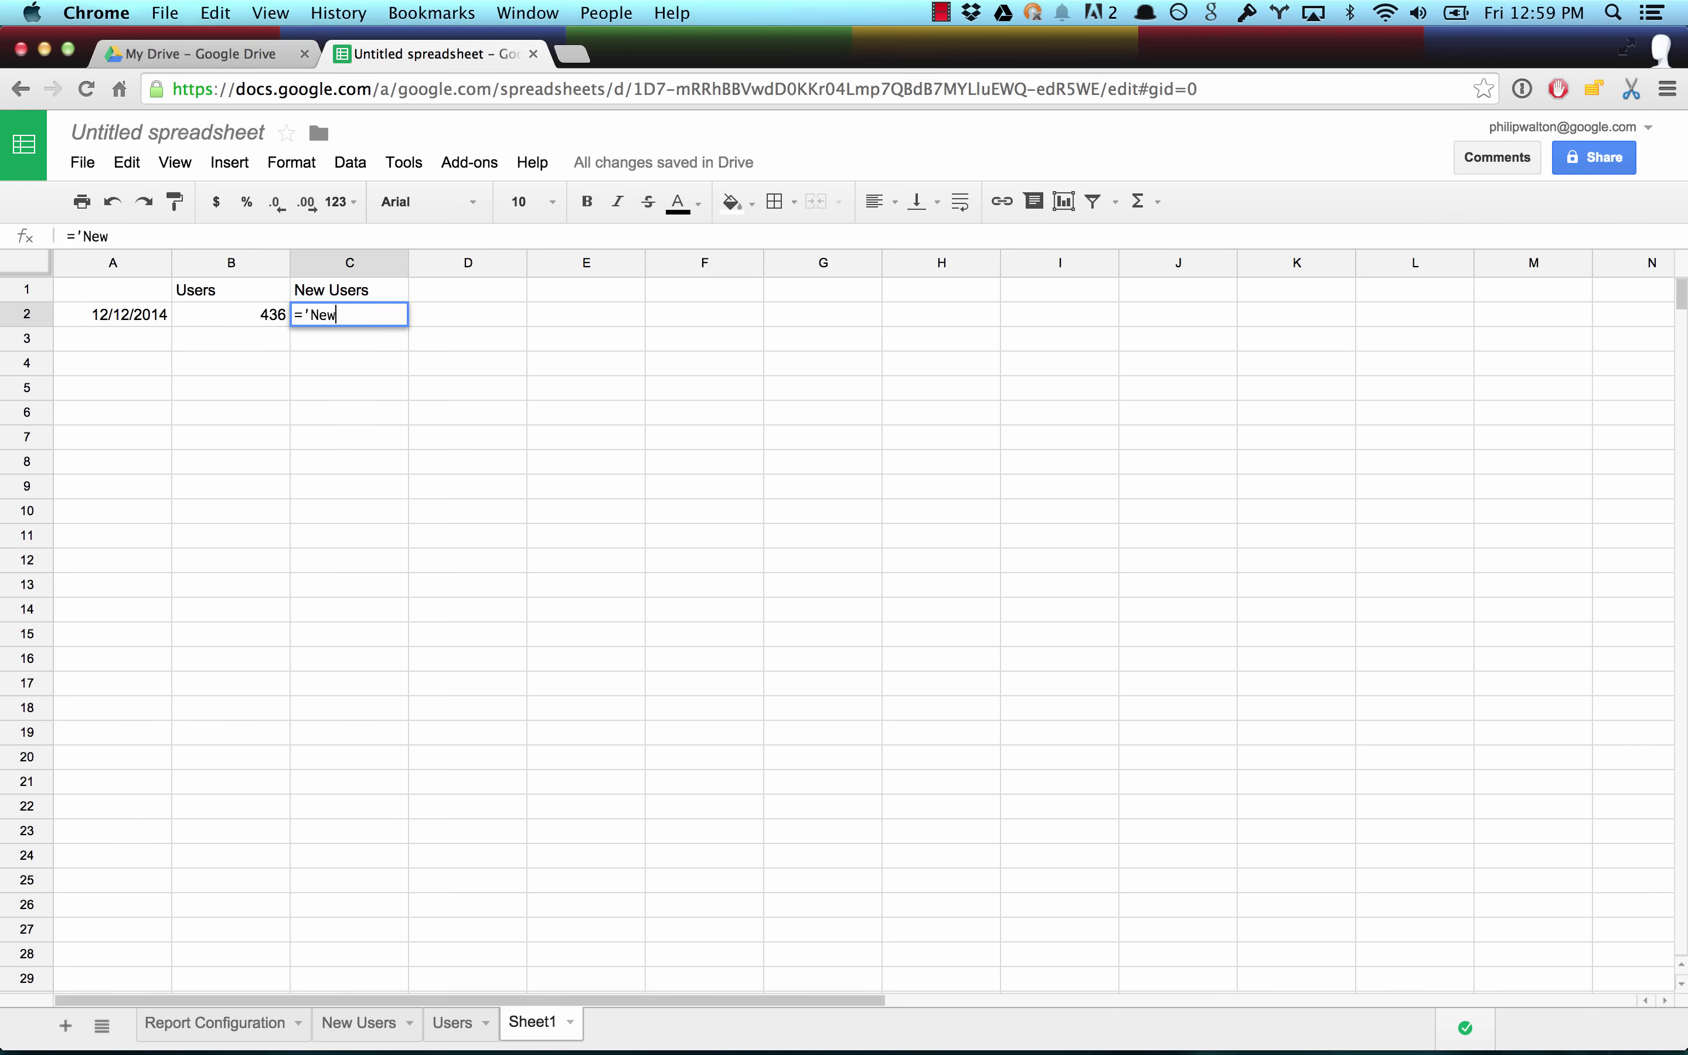
type(" Users'!")
type("A16")
key("Return")
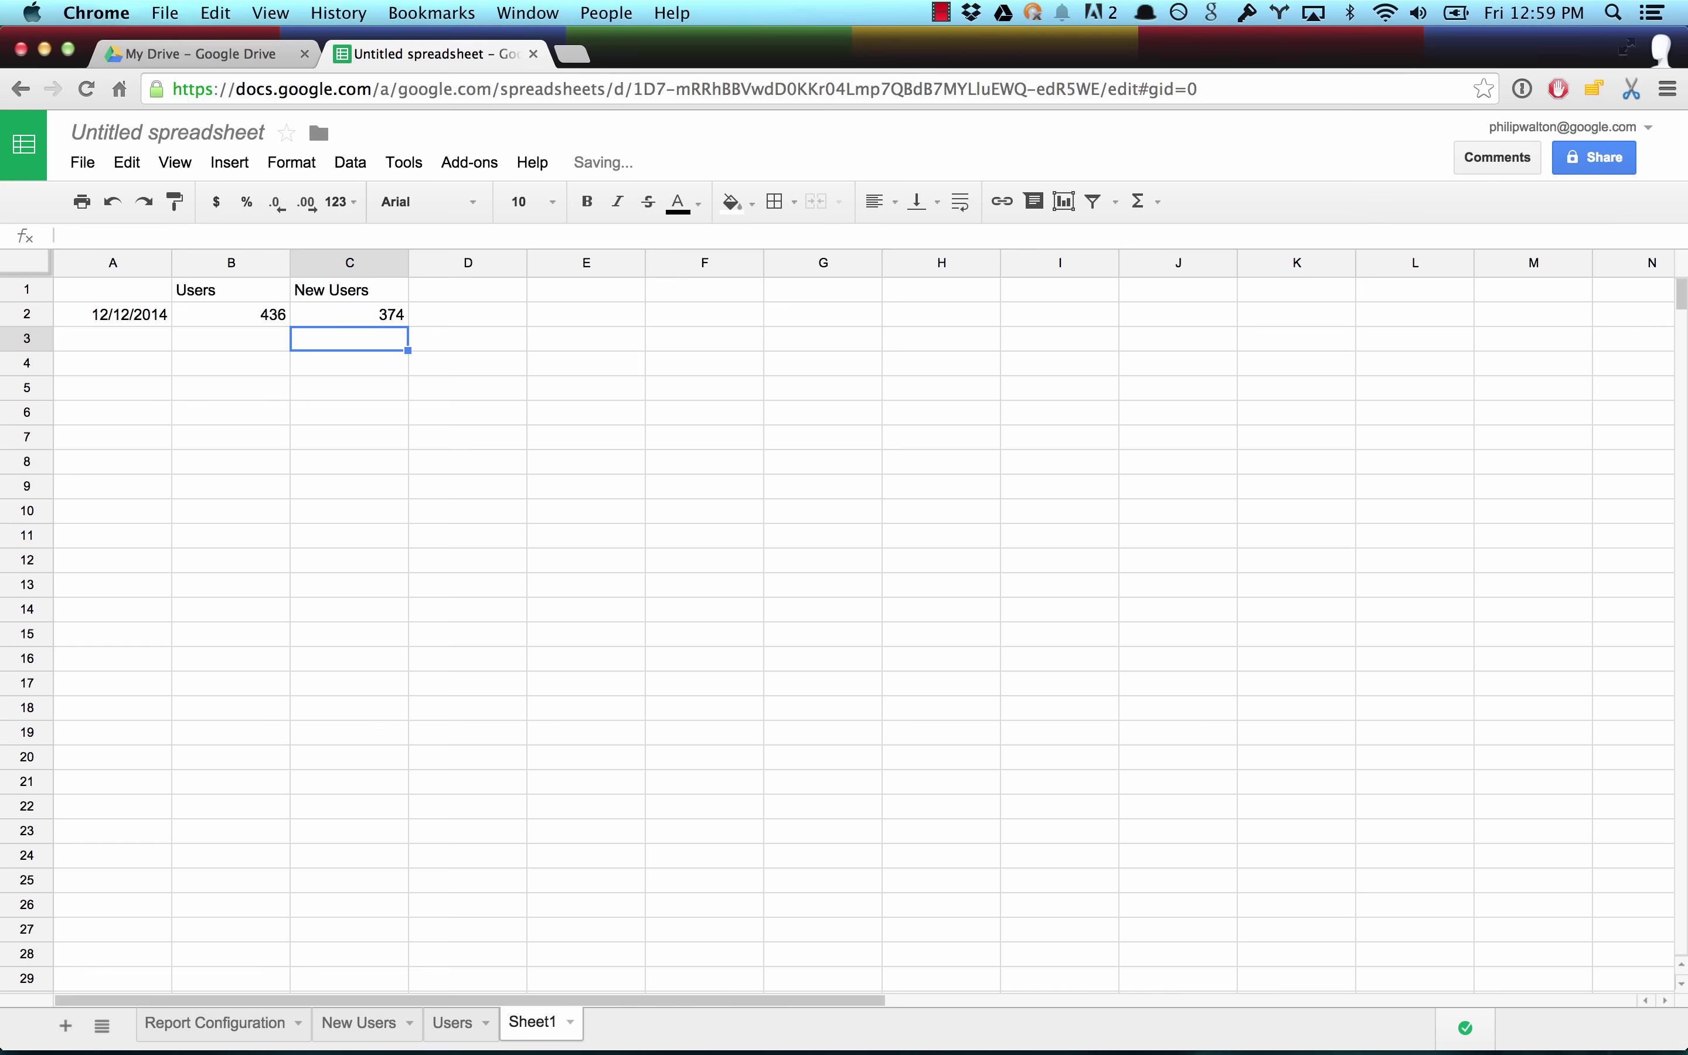
left_click_drag(114, 318, 406, 565)
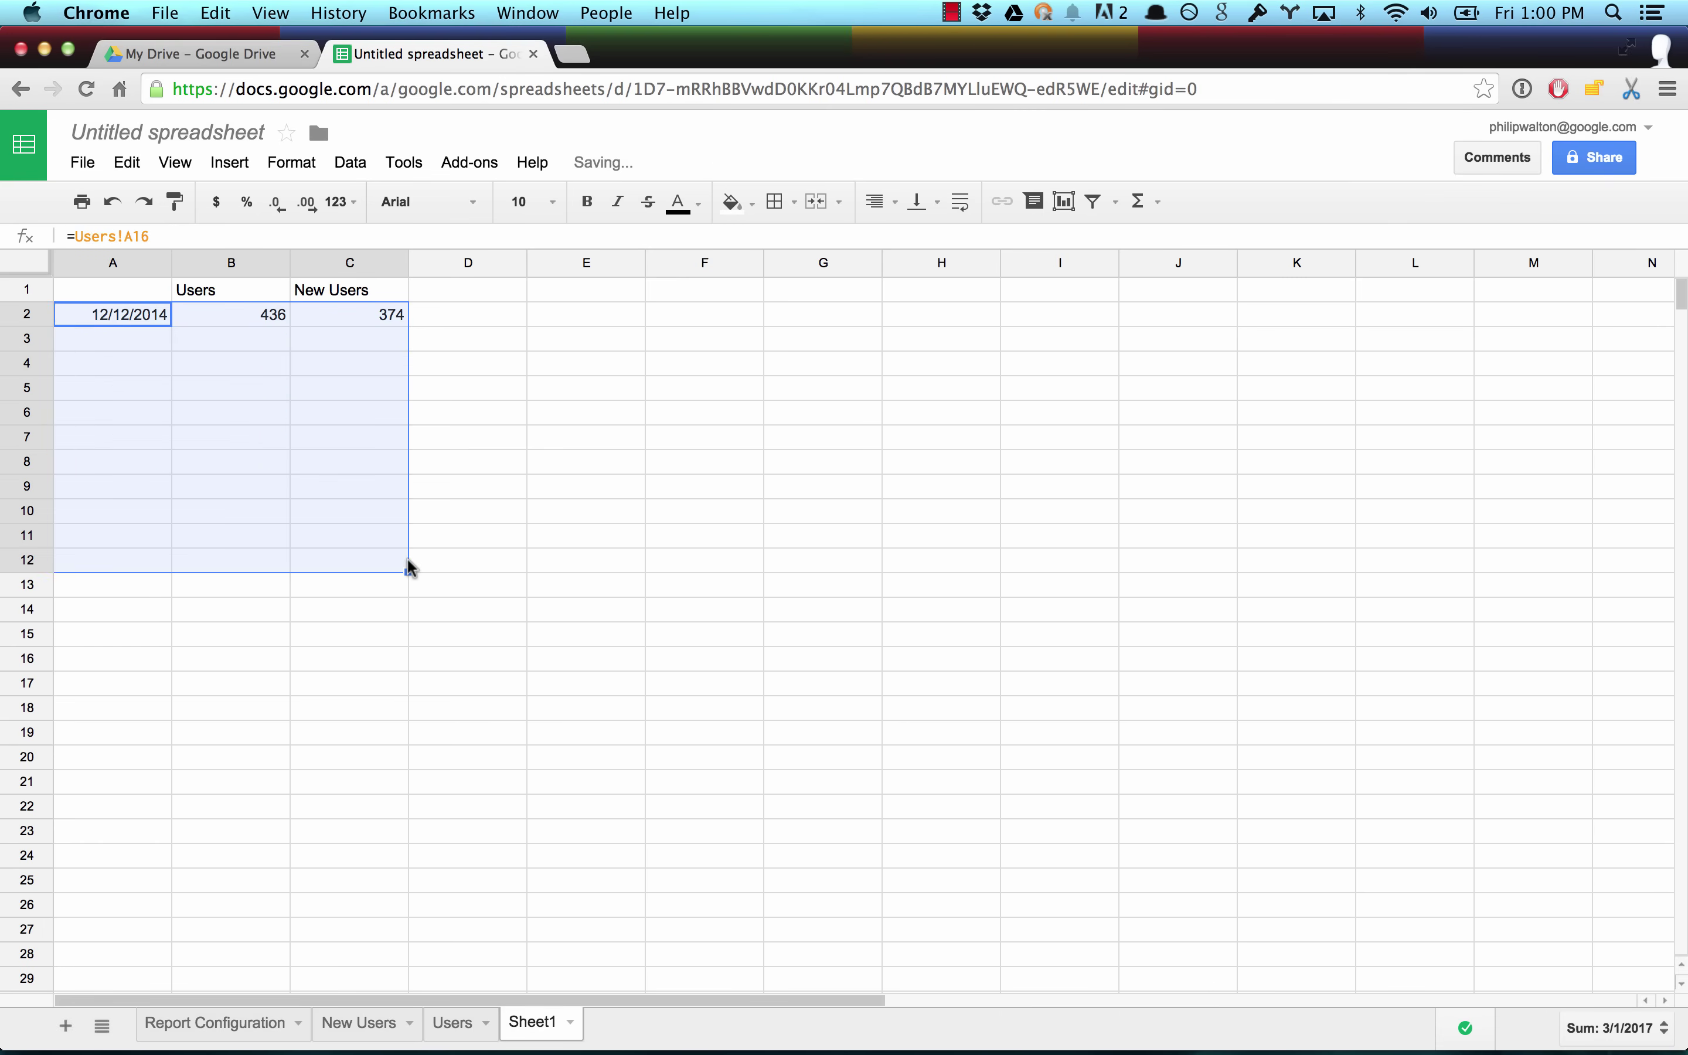
left_click(448, 466)
Step: Insert a standard, unstacked area chart of A1:C8 and place it beside the data table
left_click_drag(389, 468, 148, 279)
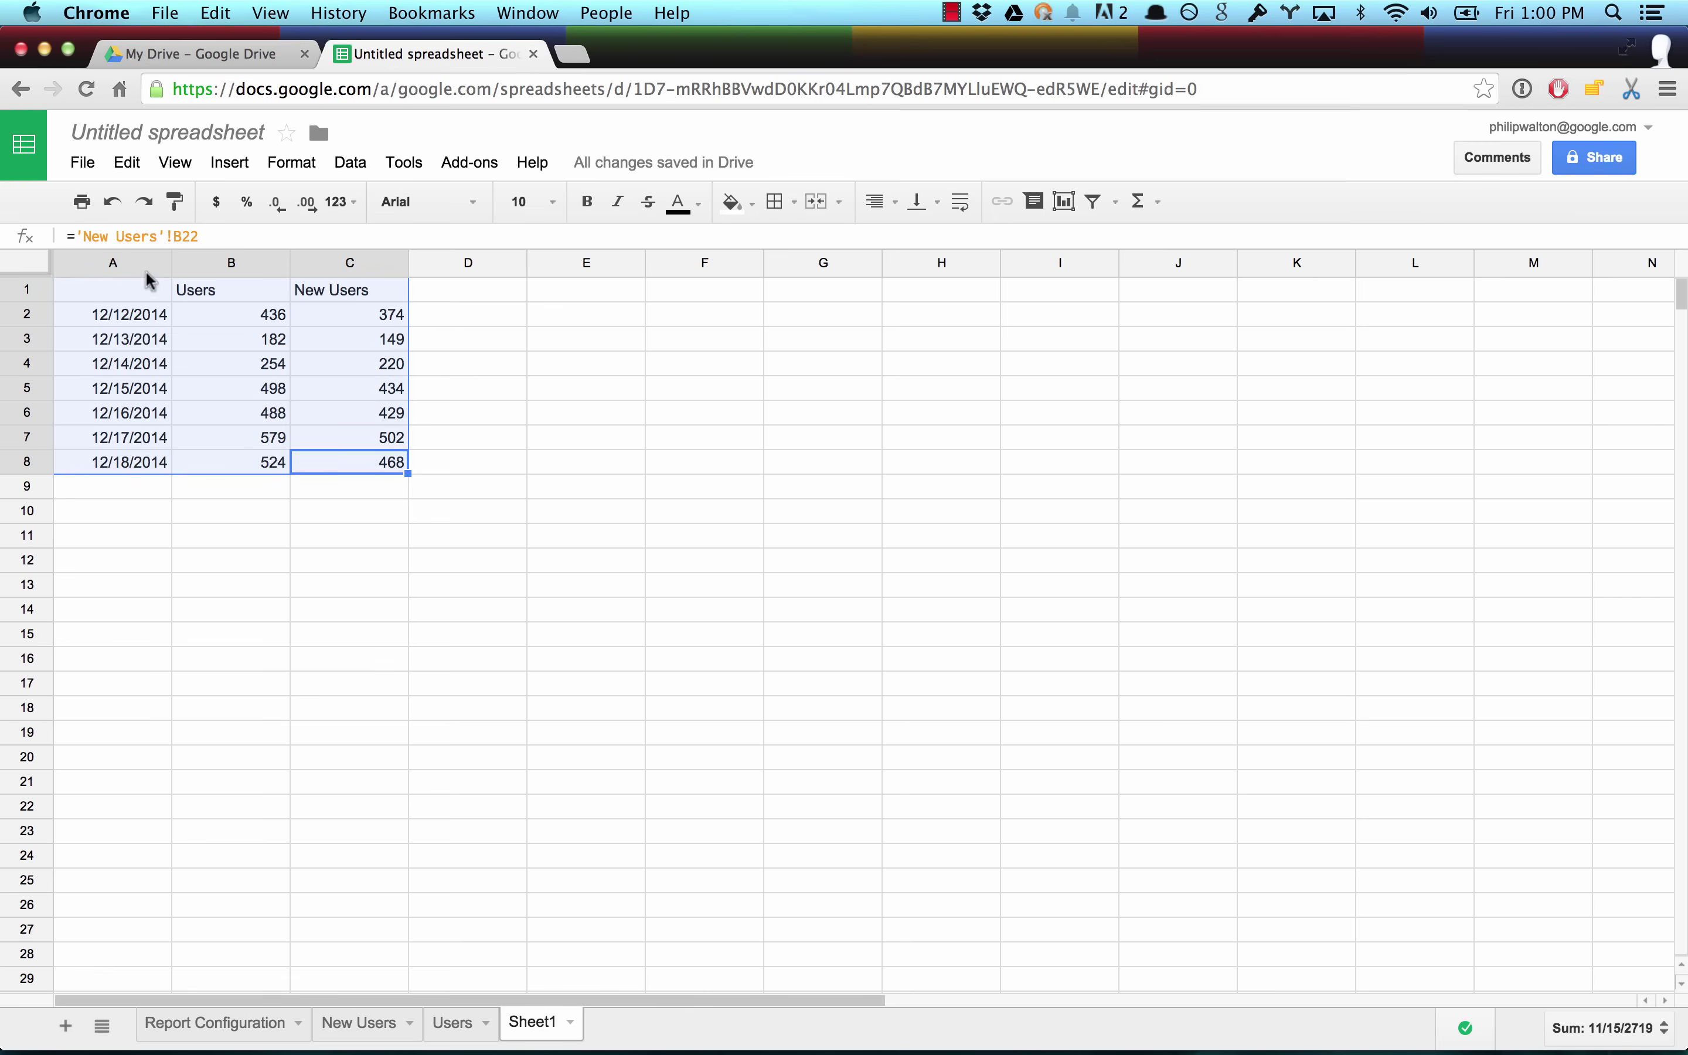
left_click(1064, 203)
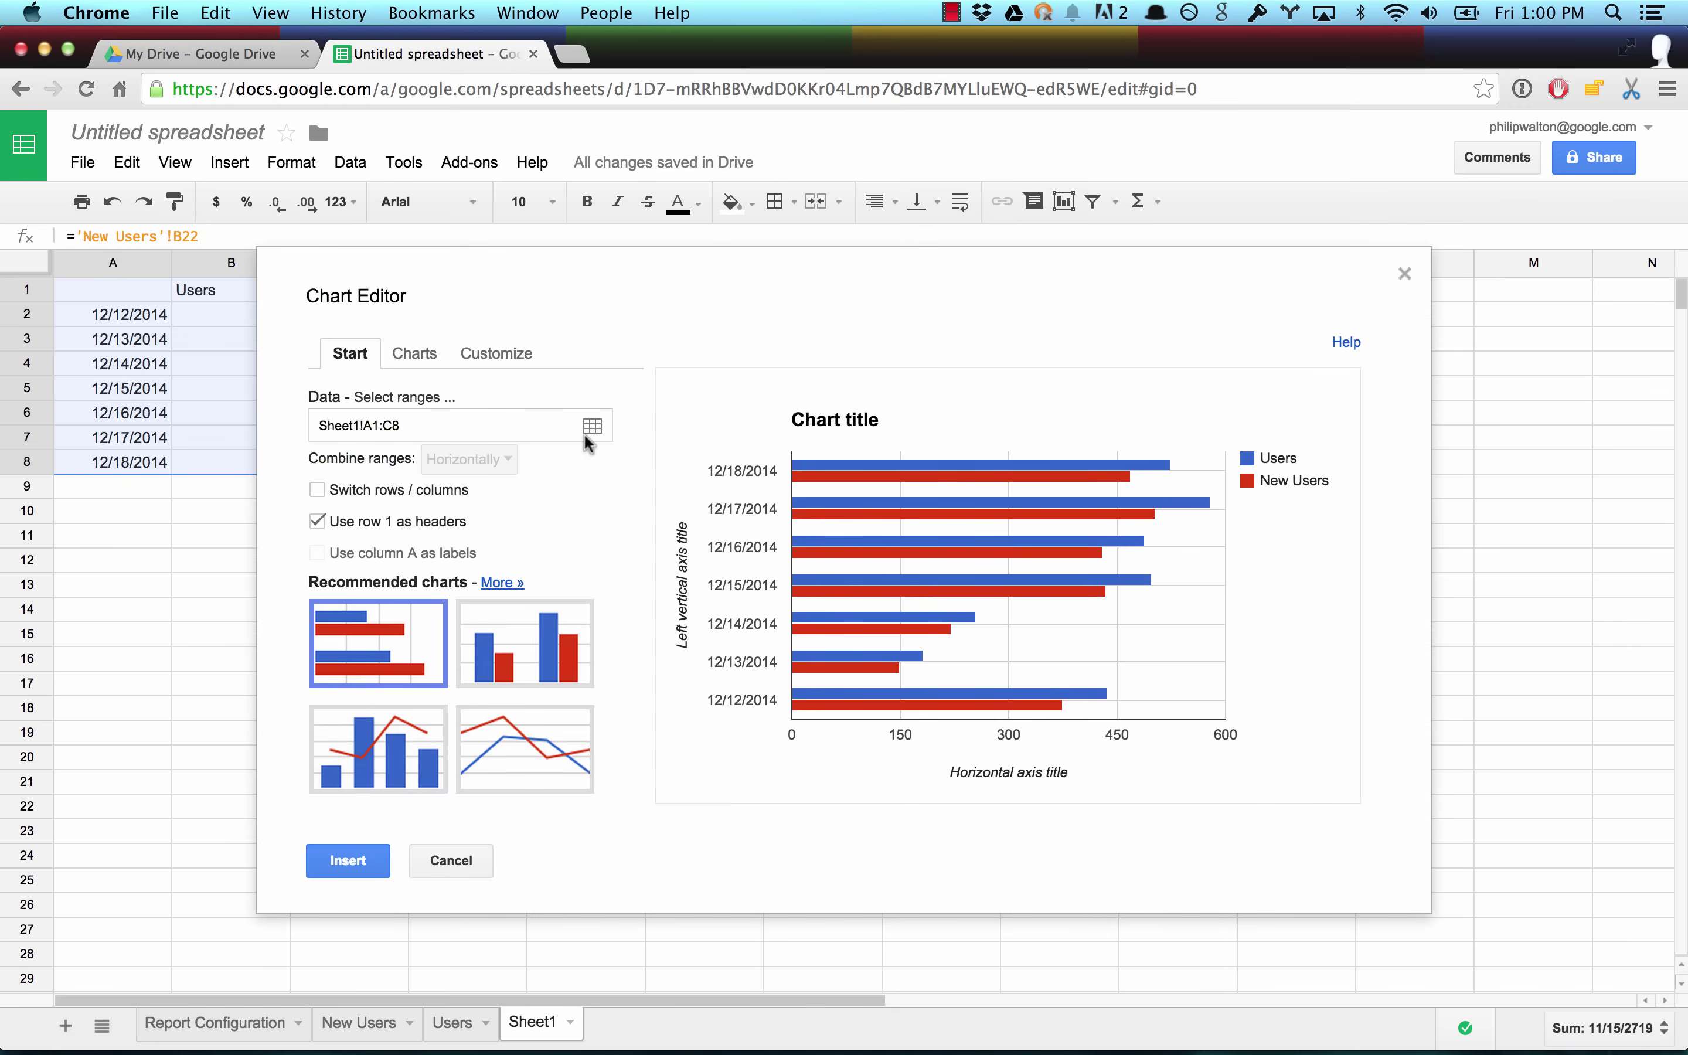
left_click(427, 356)
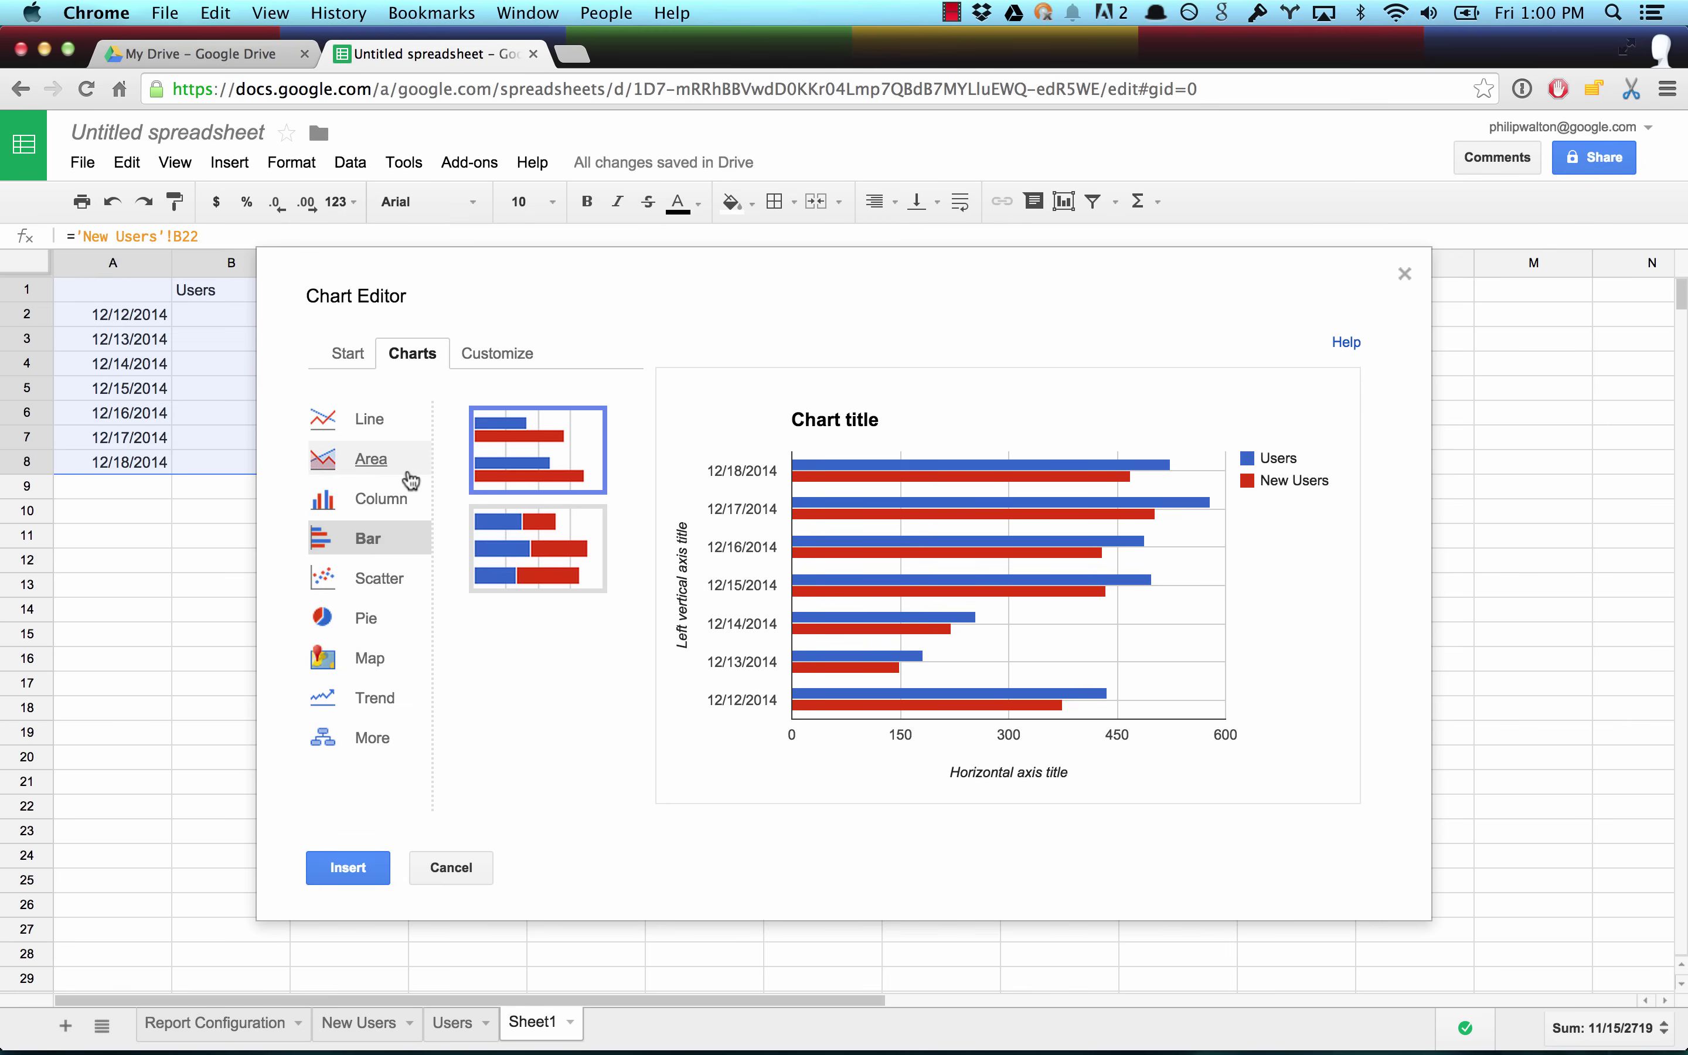
left_click(382, 466)
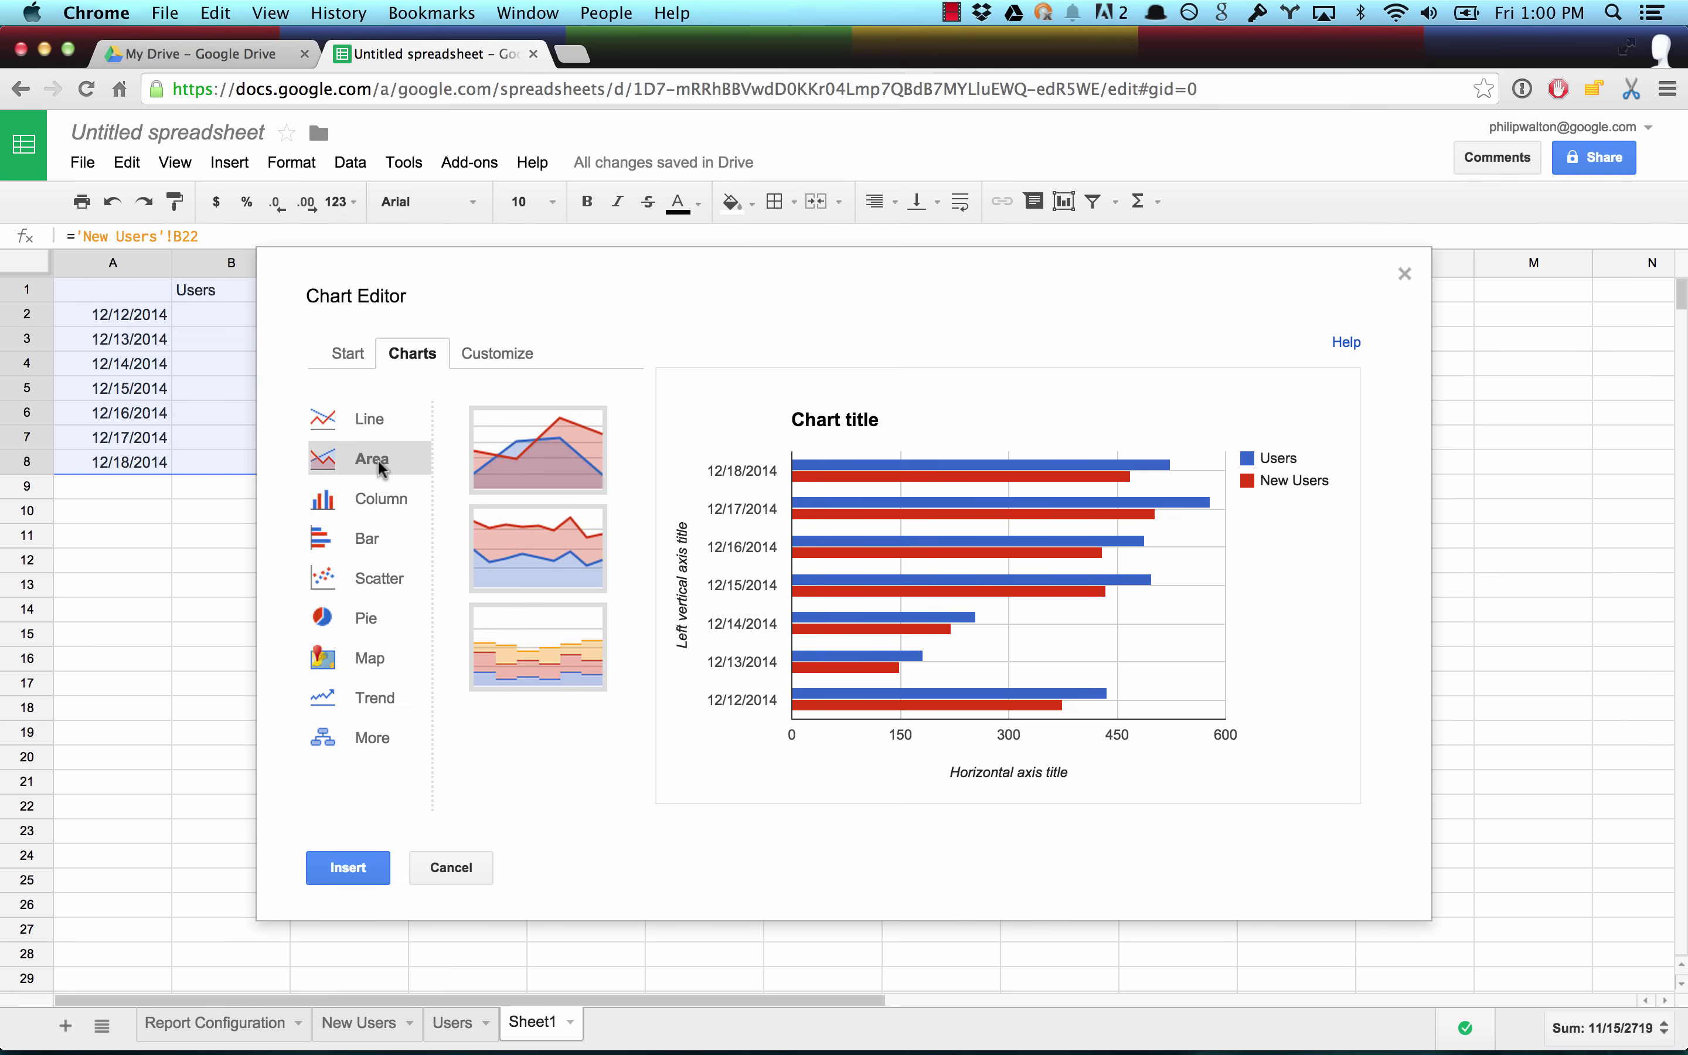
left_click(571, 447)
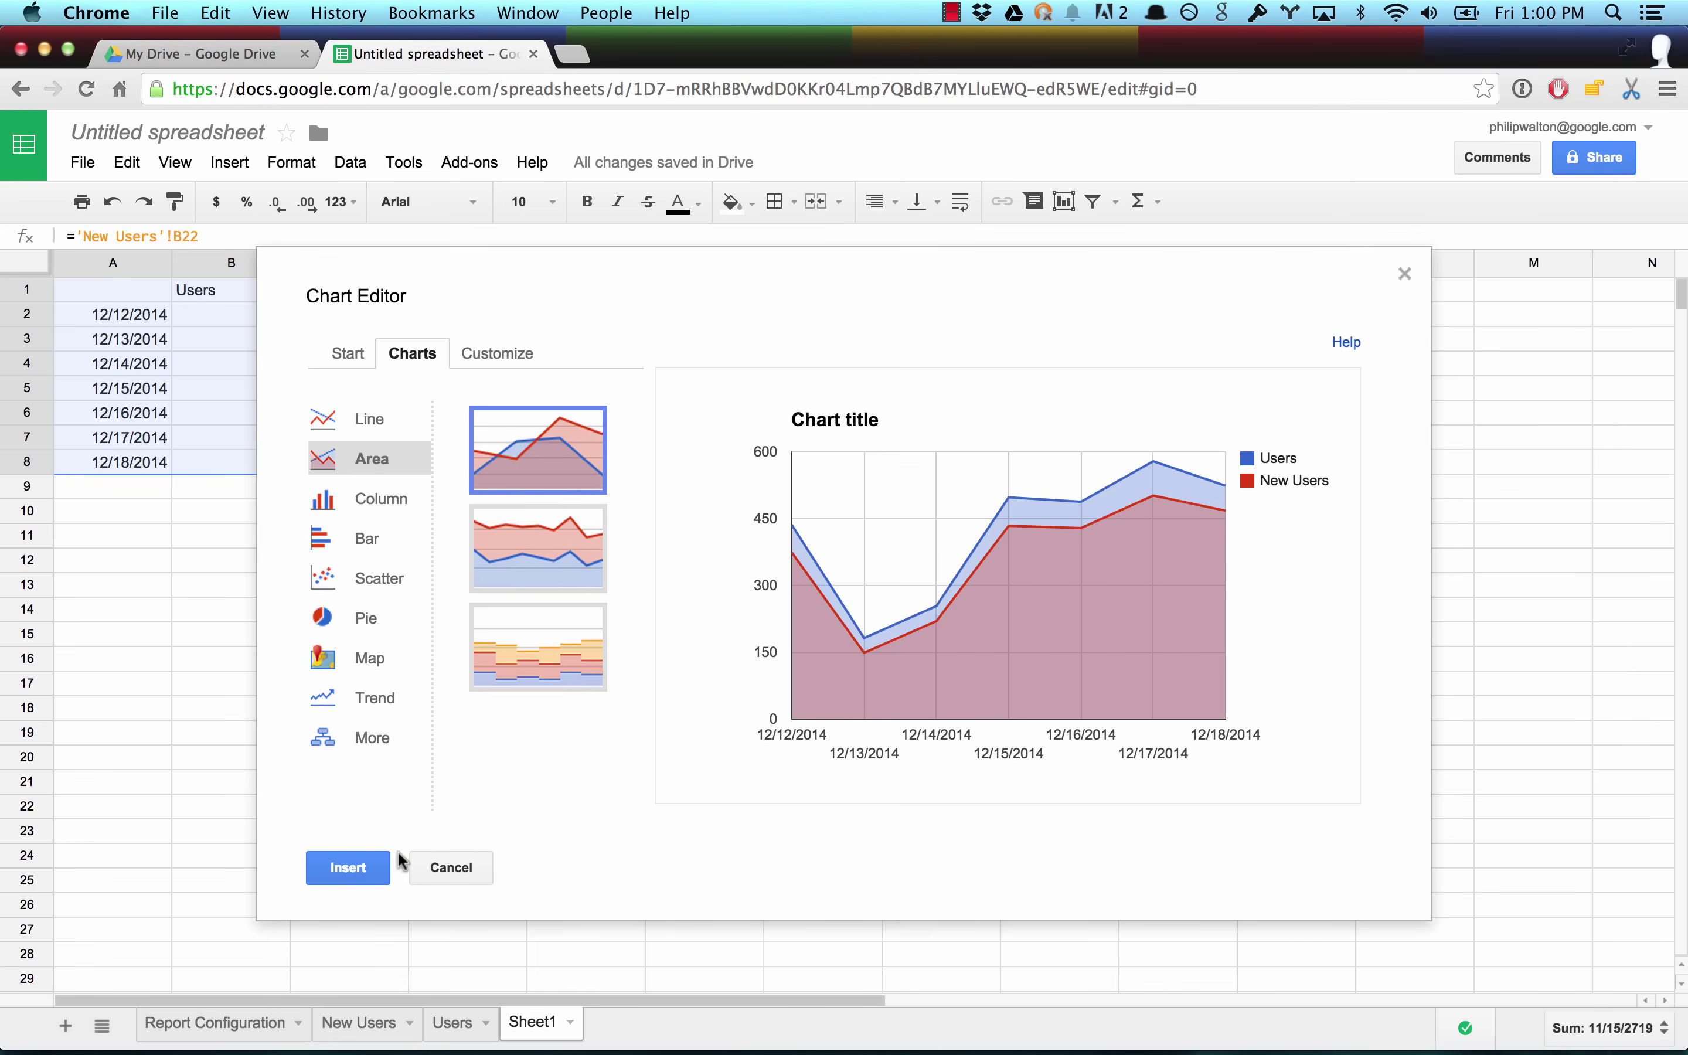
left_click(349, 871)
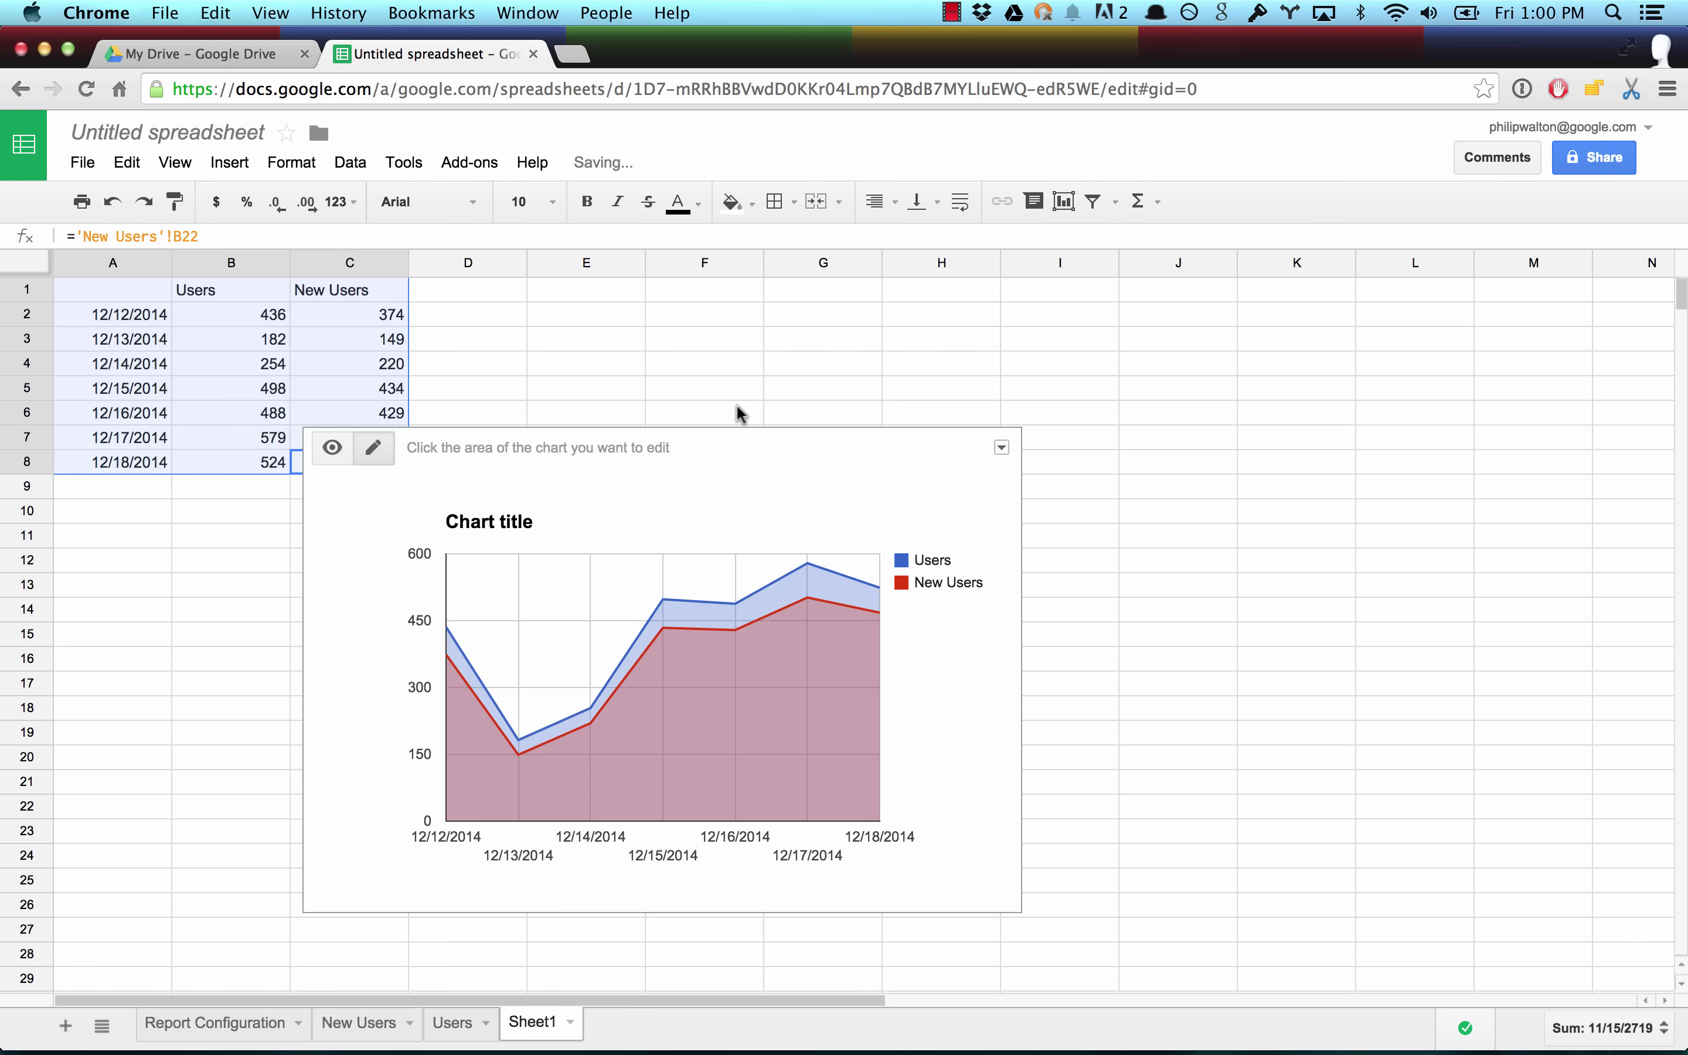
left_click_drag(769, 437, 914, 325)
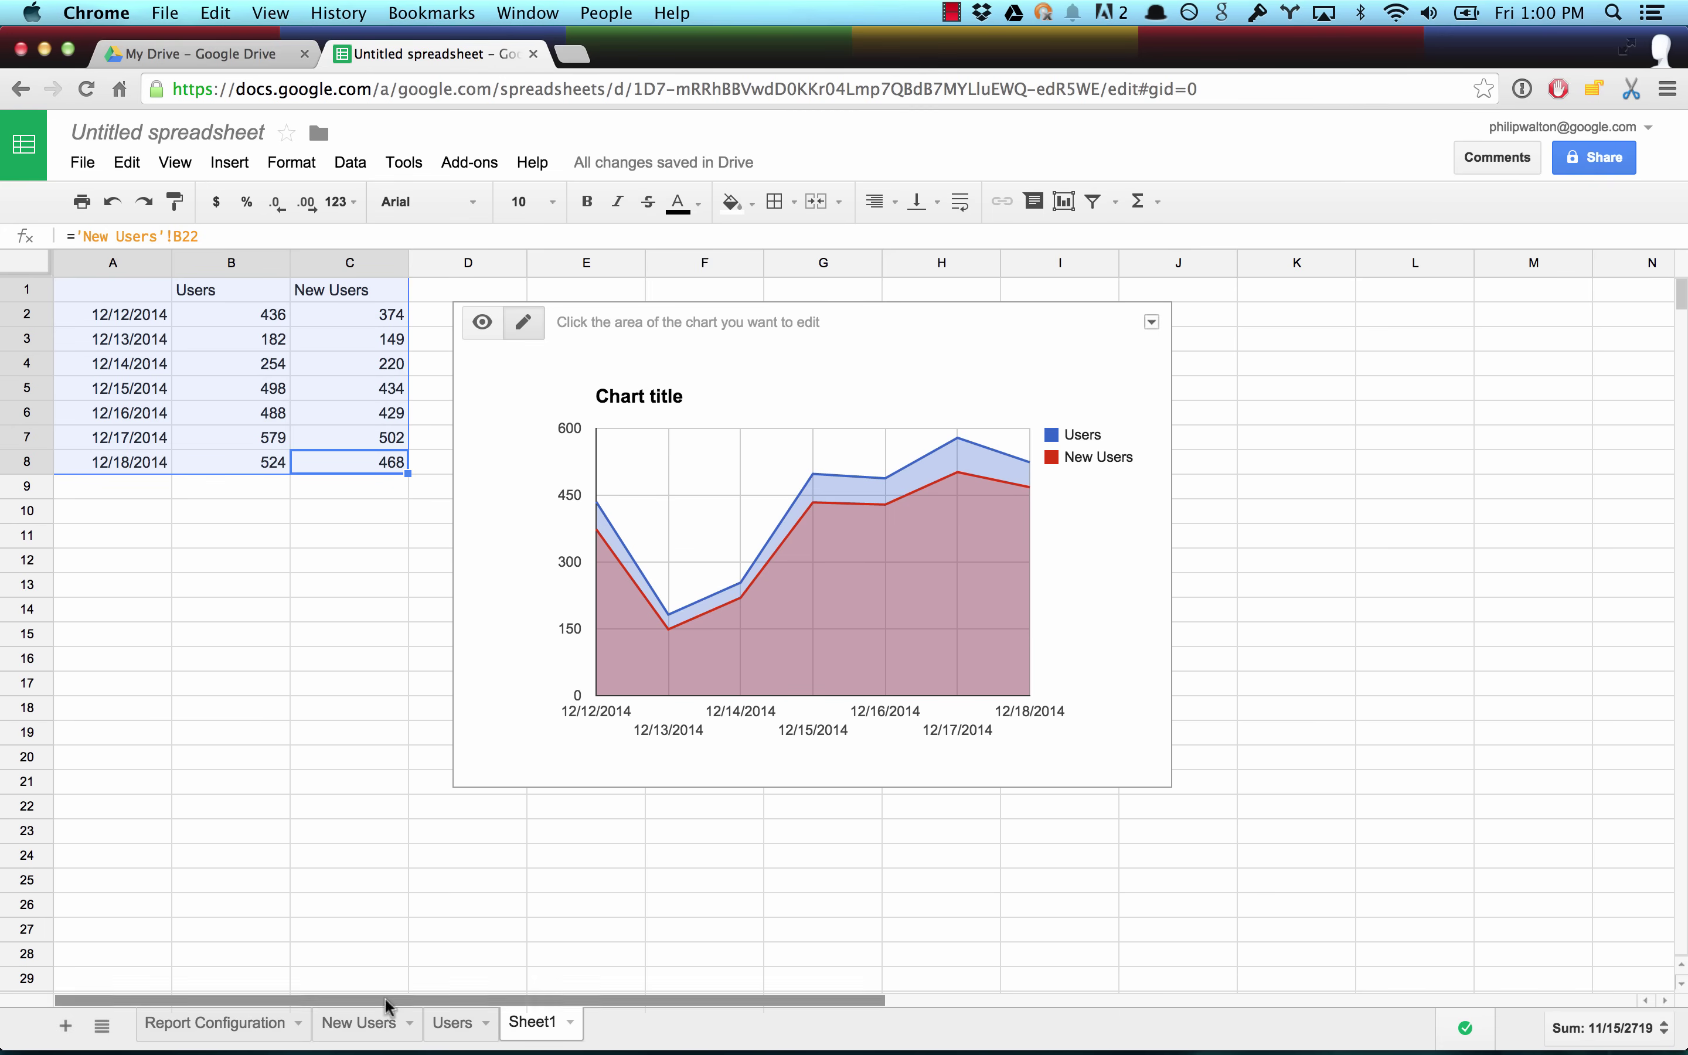
Step: Revisit the New Users, Users and Report Configuration sheets, and enable the Google Analytics reports to run automatically in the report scheduling settings
left_click(370, 1025)
left_click(440, 1027)
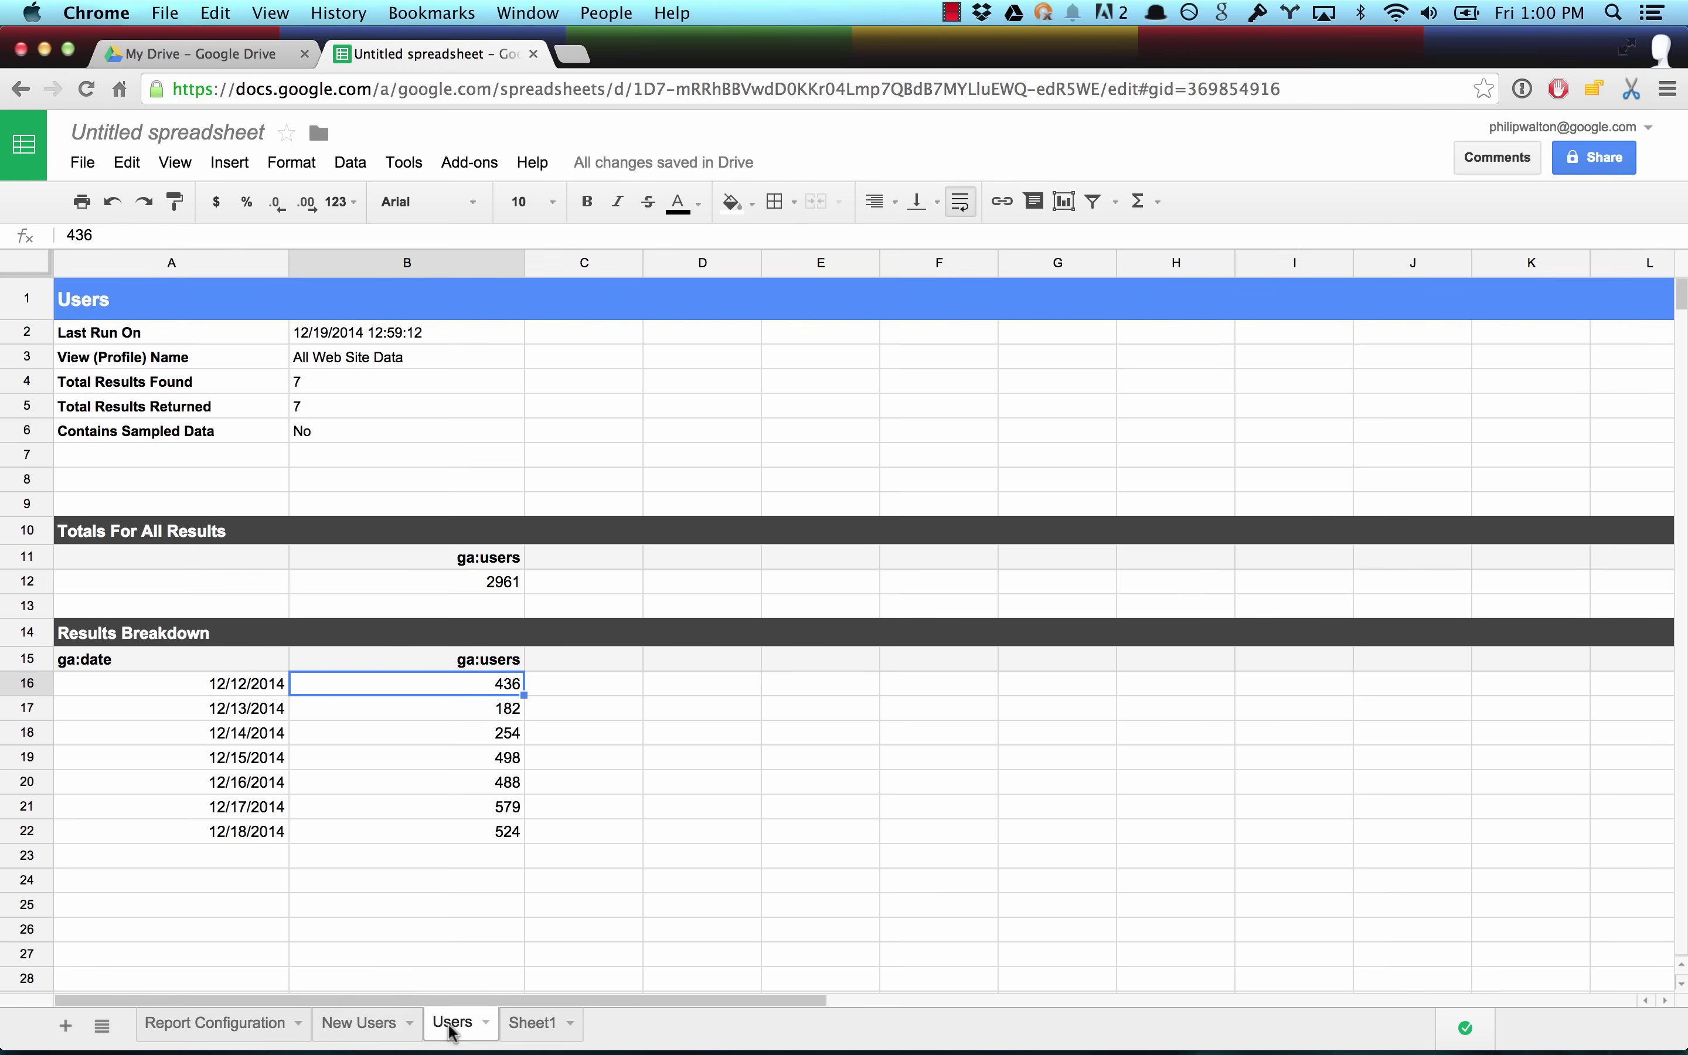
left_click(367, 1020)
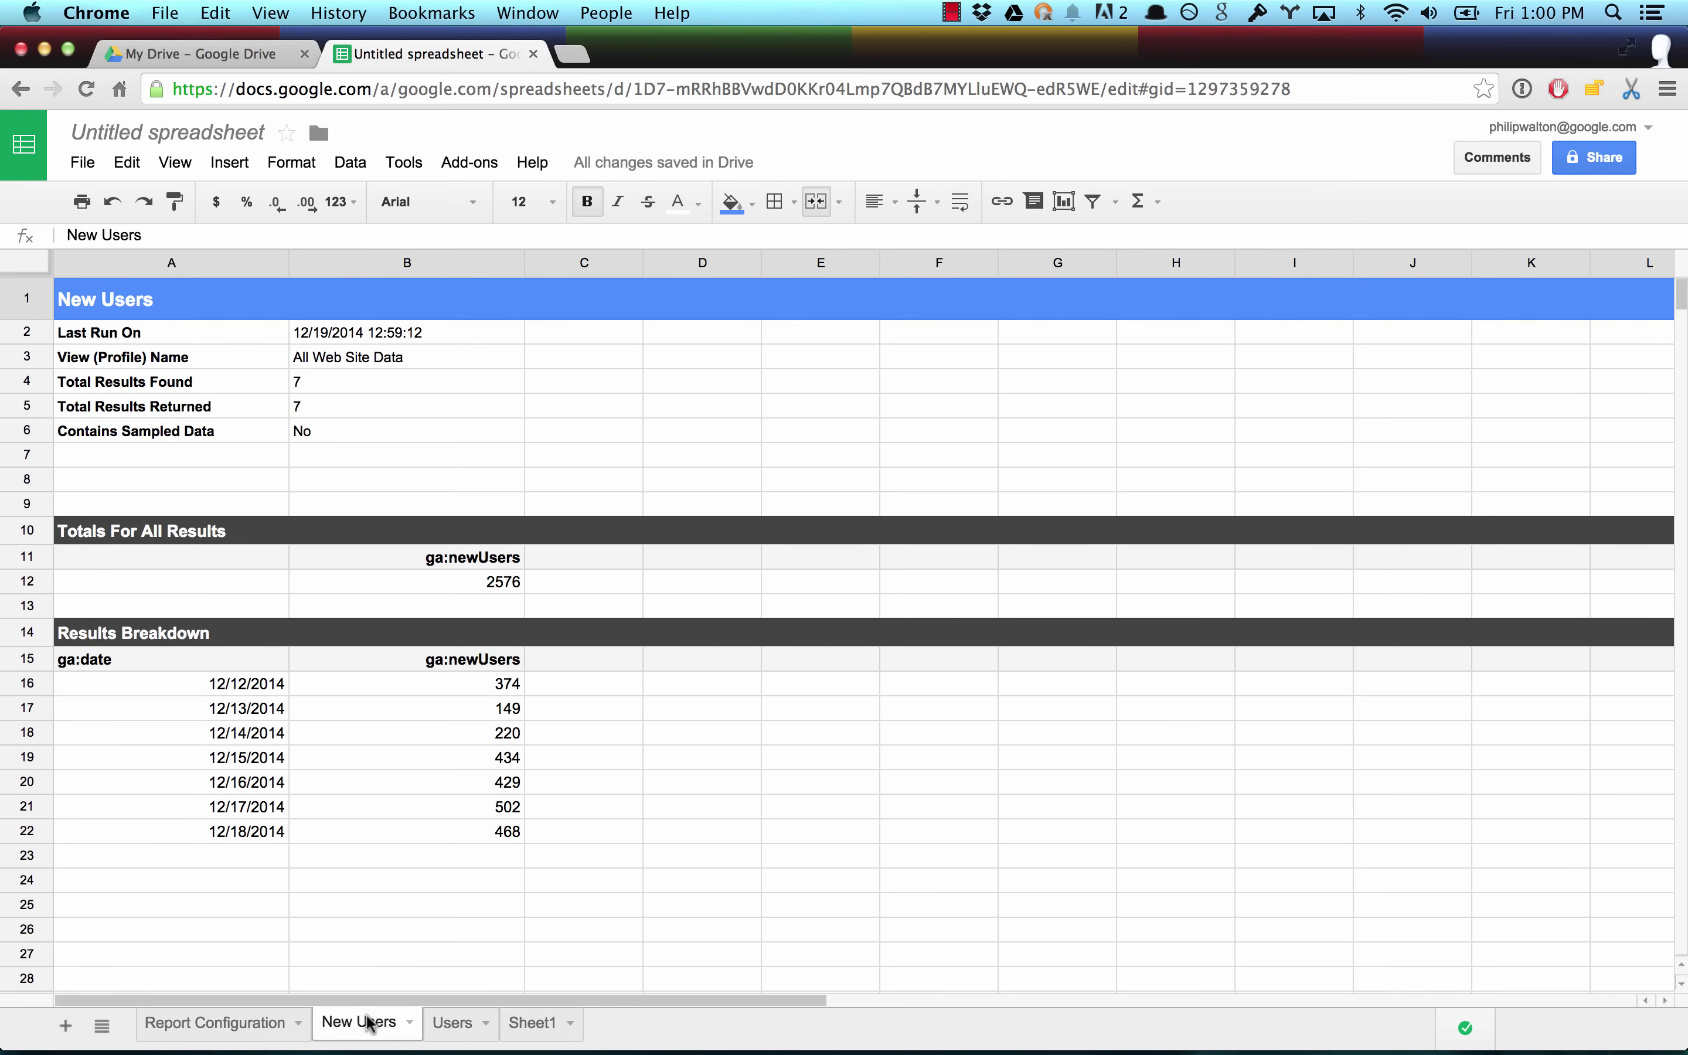
left_click(205, 1027)
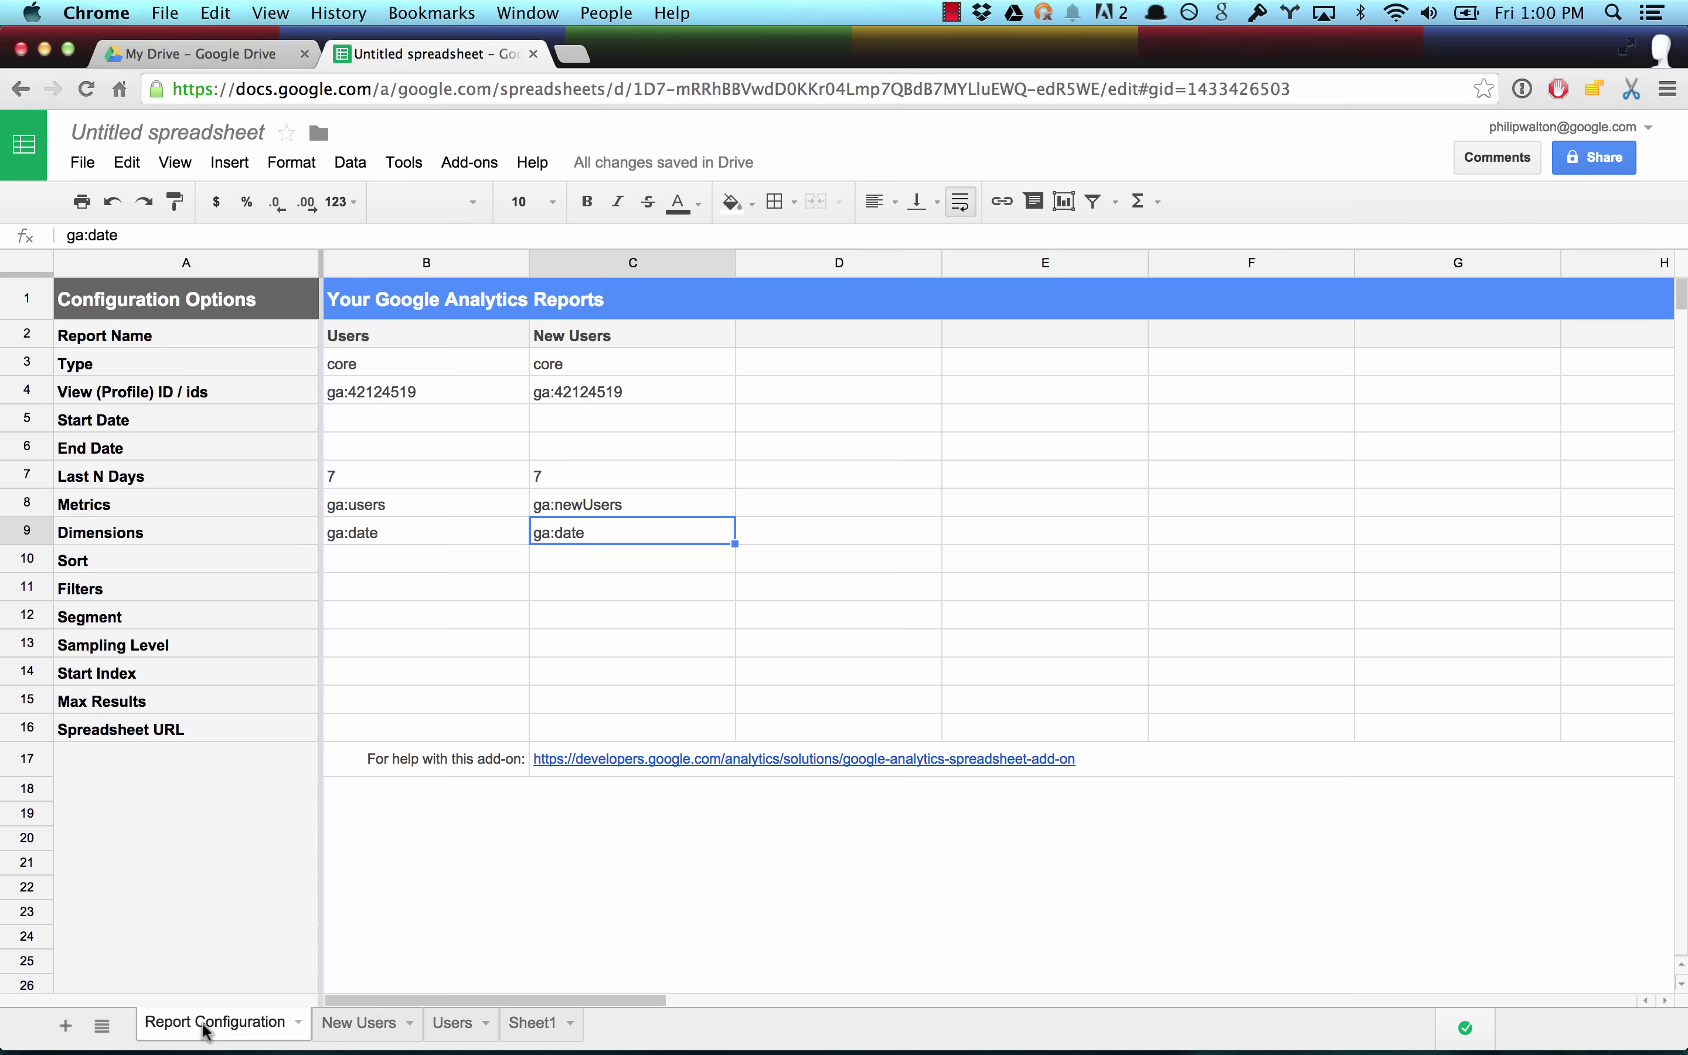
left_click(469, 162)
mouse_move(490, 204)
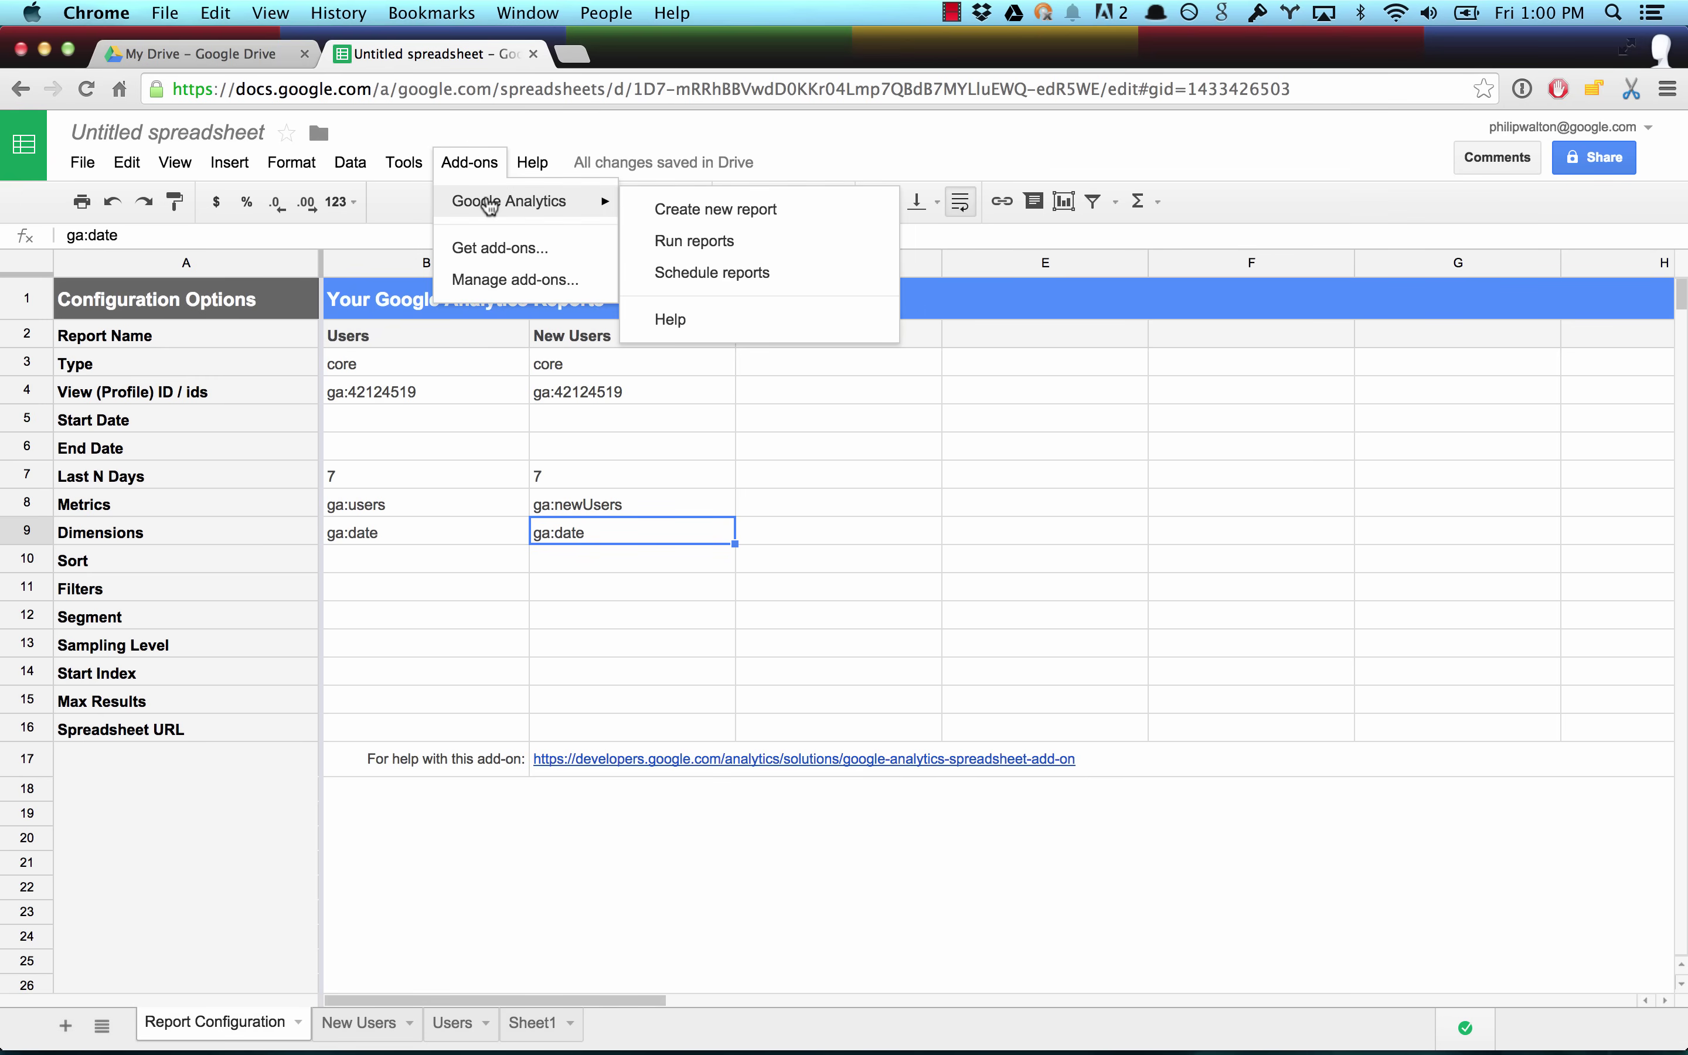
left_click(697, 275)
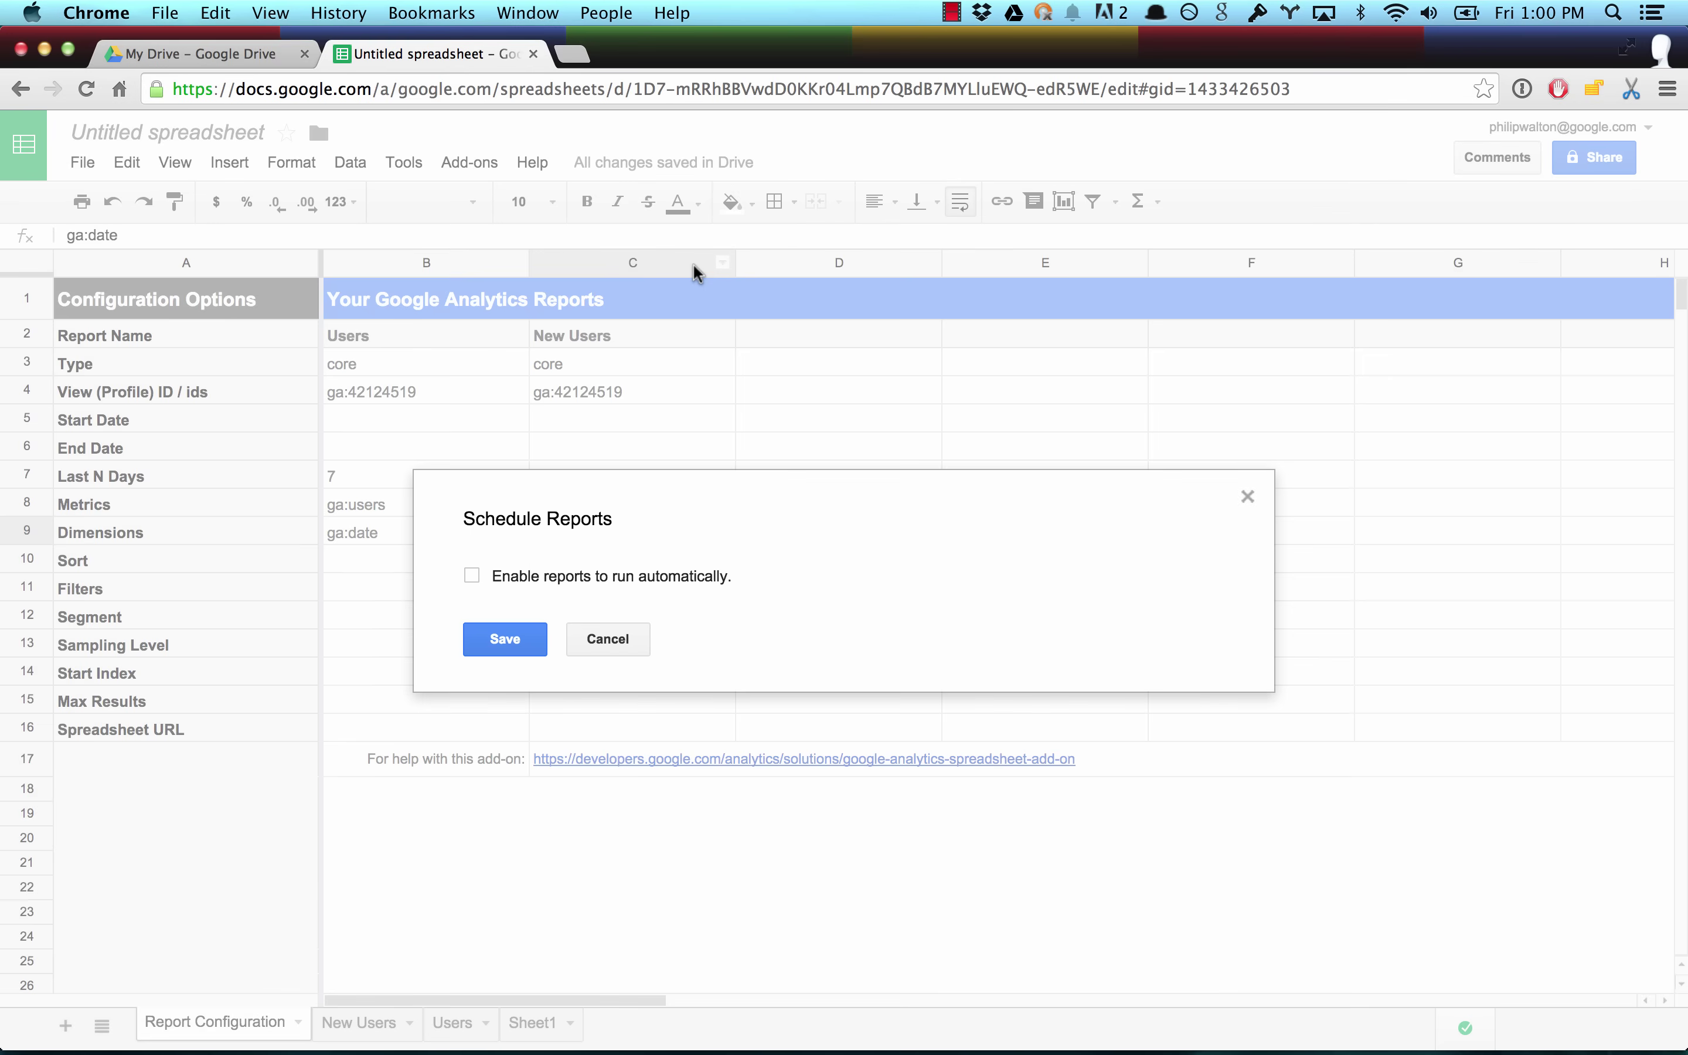
left_click(471, 577)
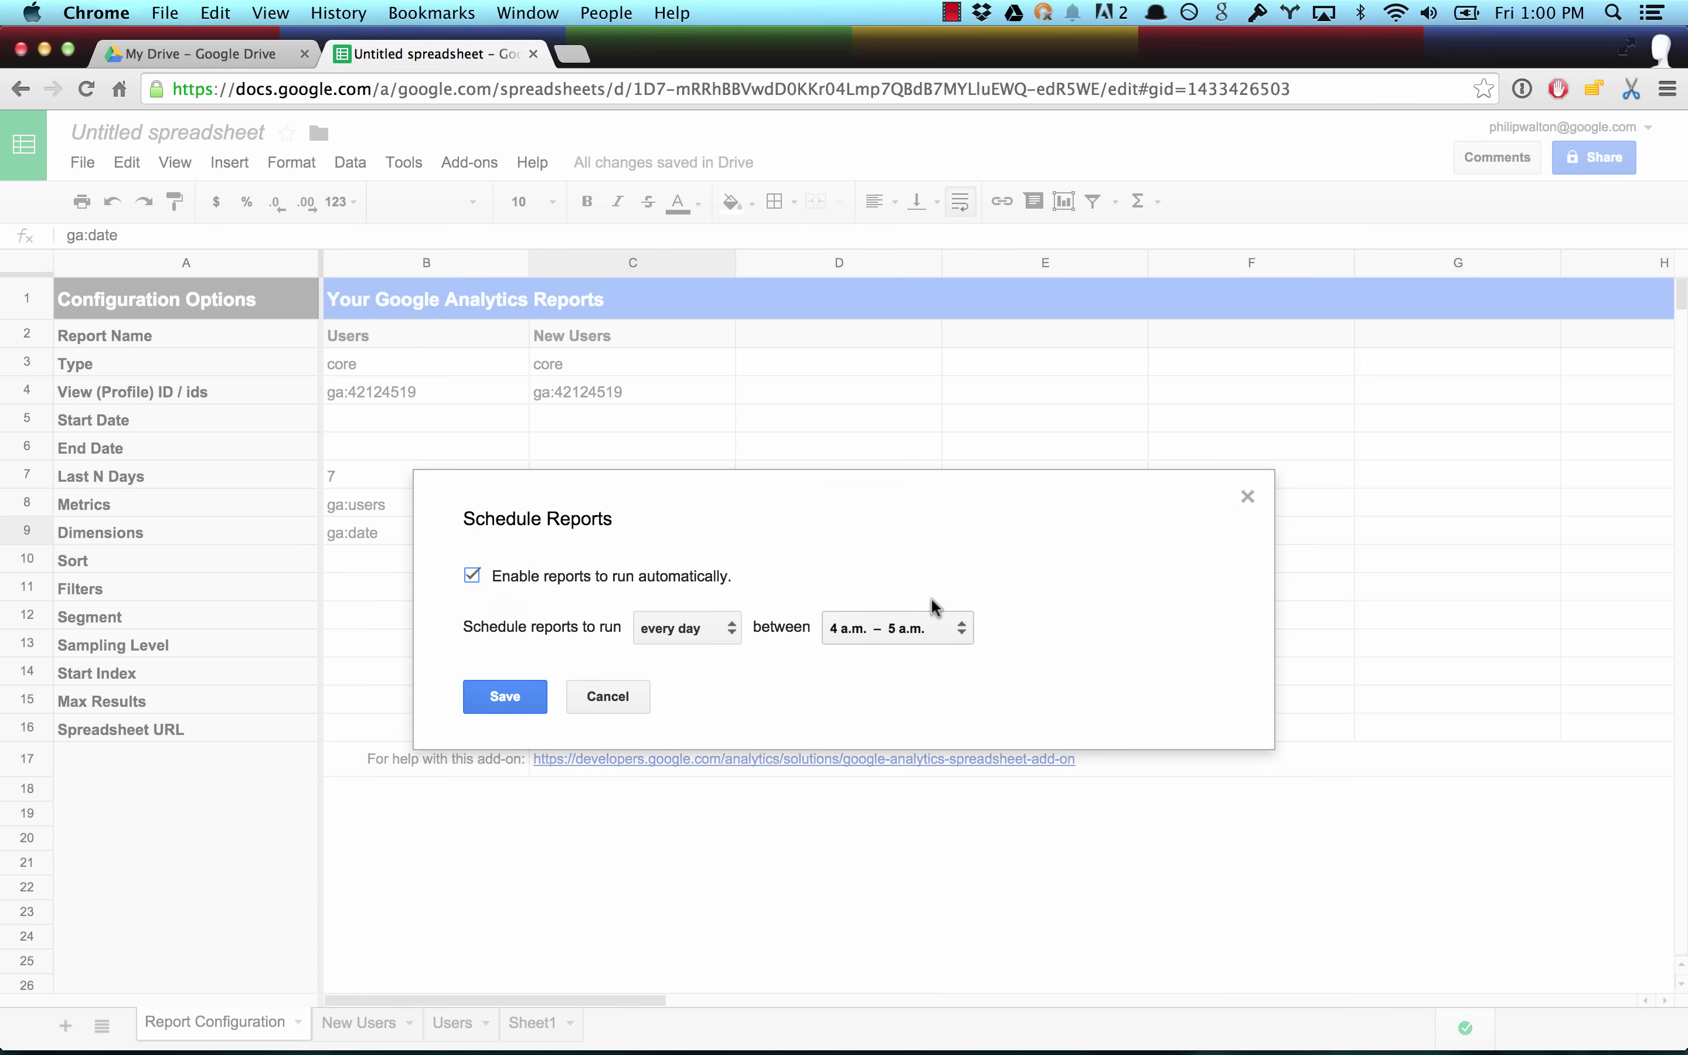
Step: Schedule the reports to run every week on Monday between 8 a.m. and 9 a.m., and save the schedule
left_click(698, 631)
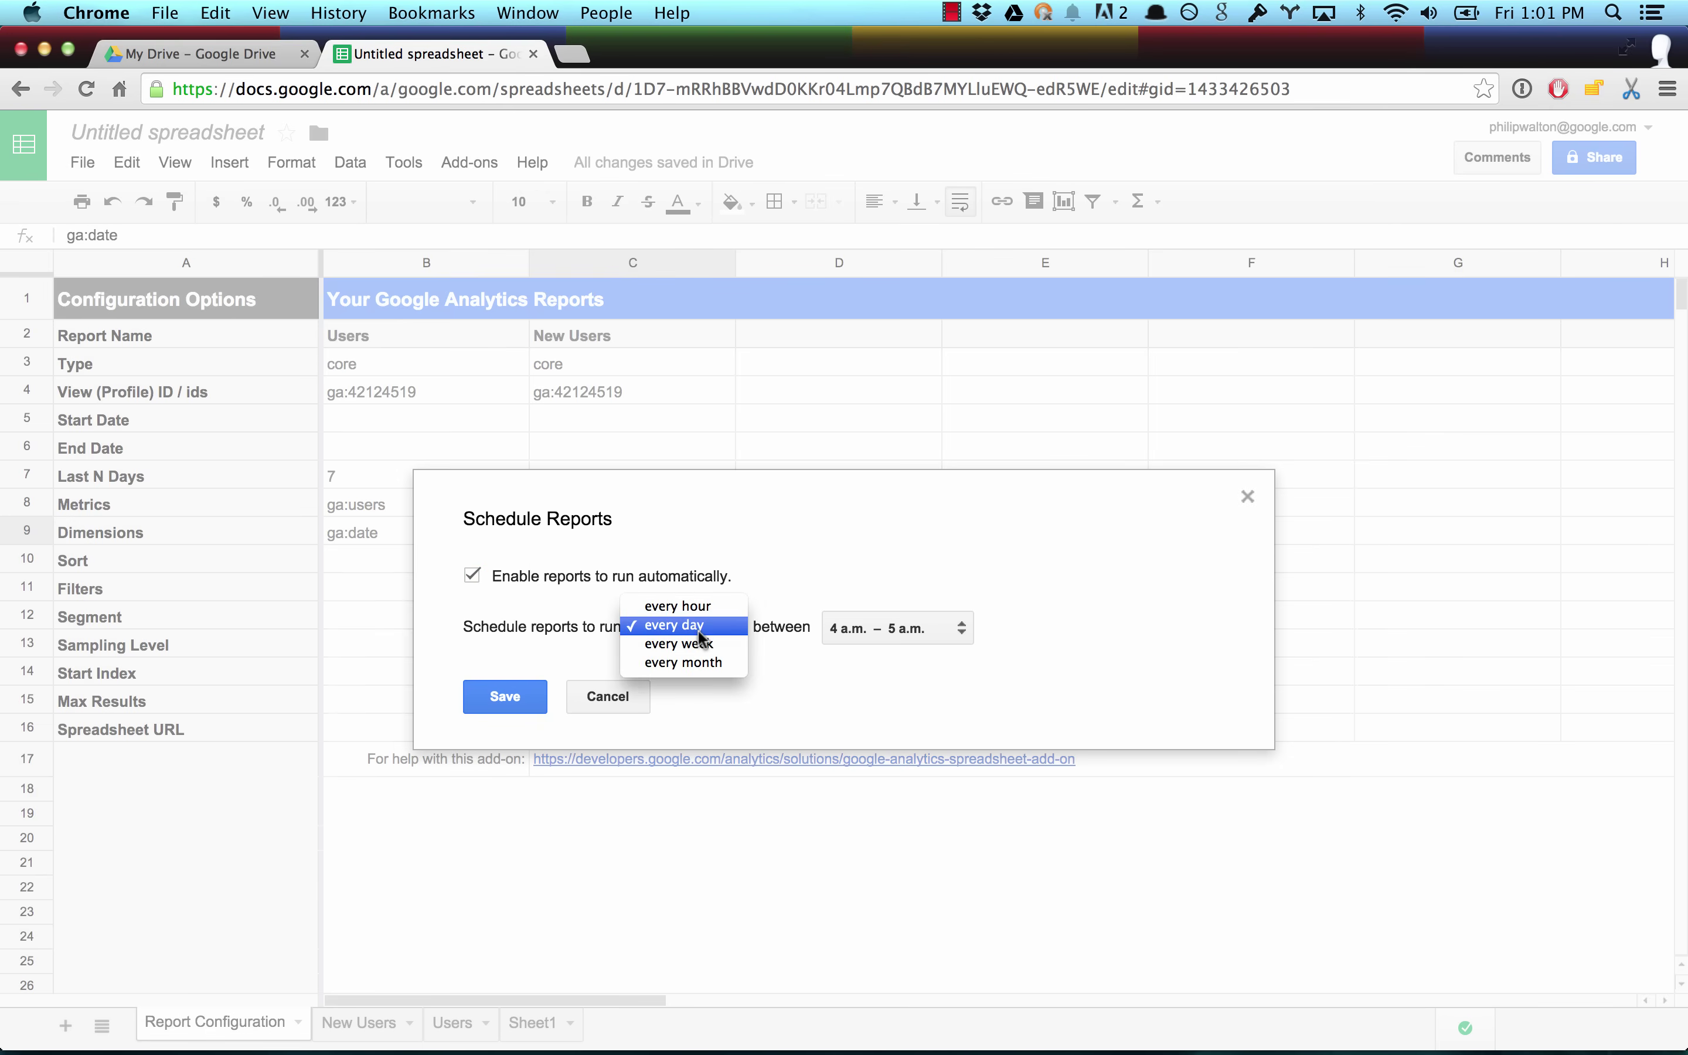
left_click(700, 642)
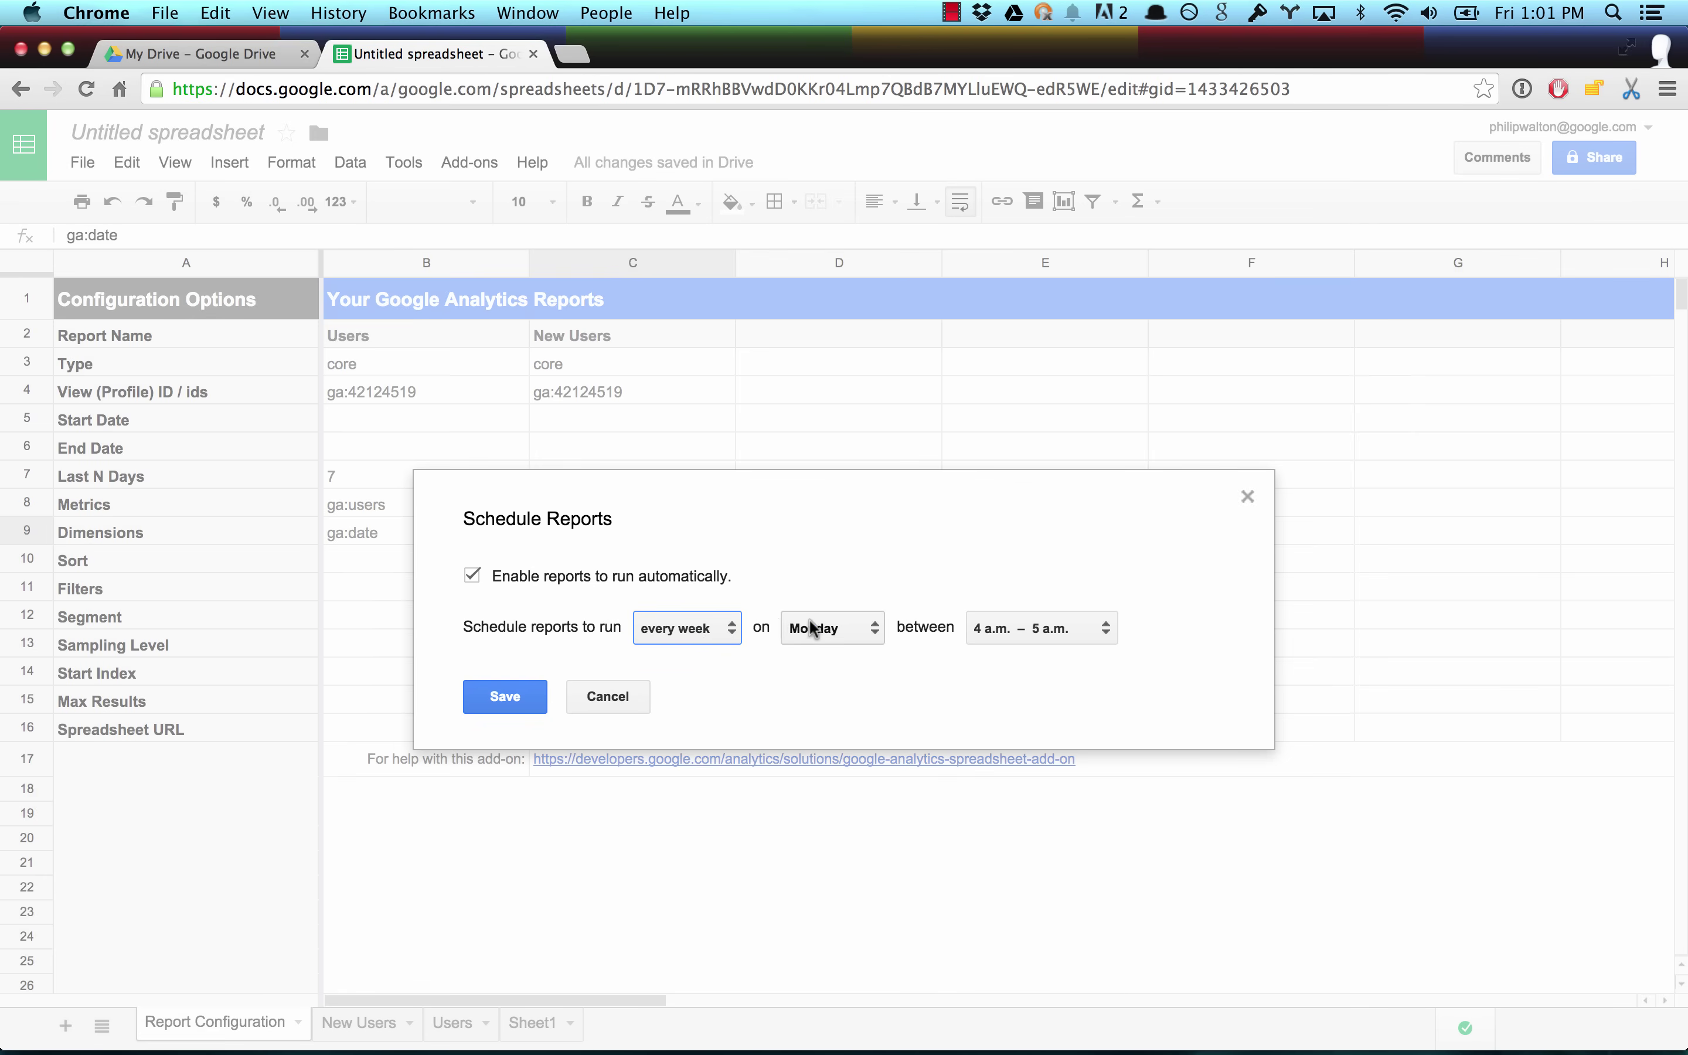
left_click(1037, 629)
left_click(1025, 700)
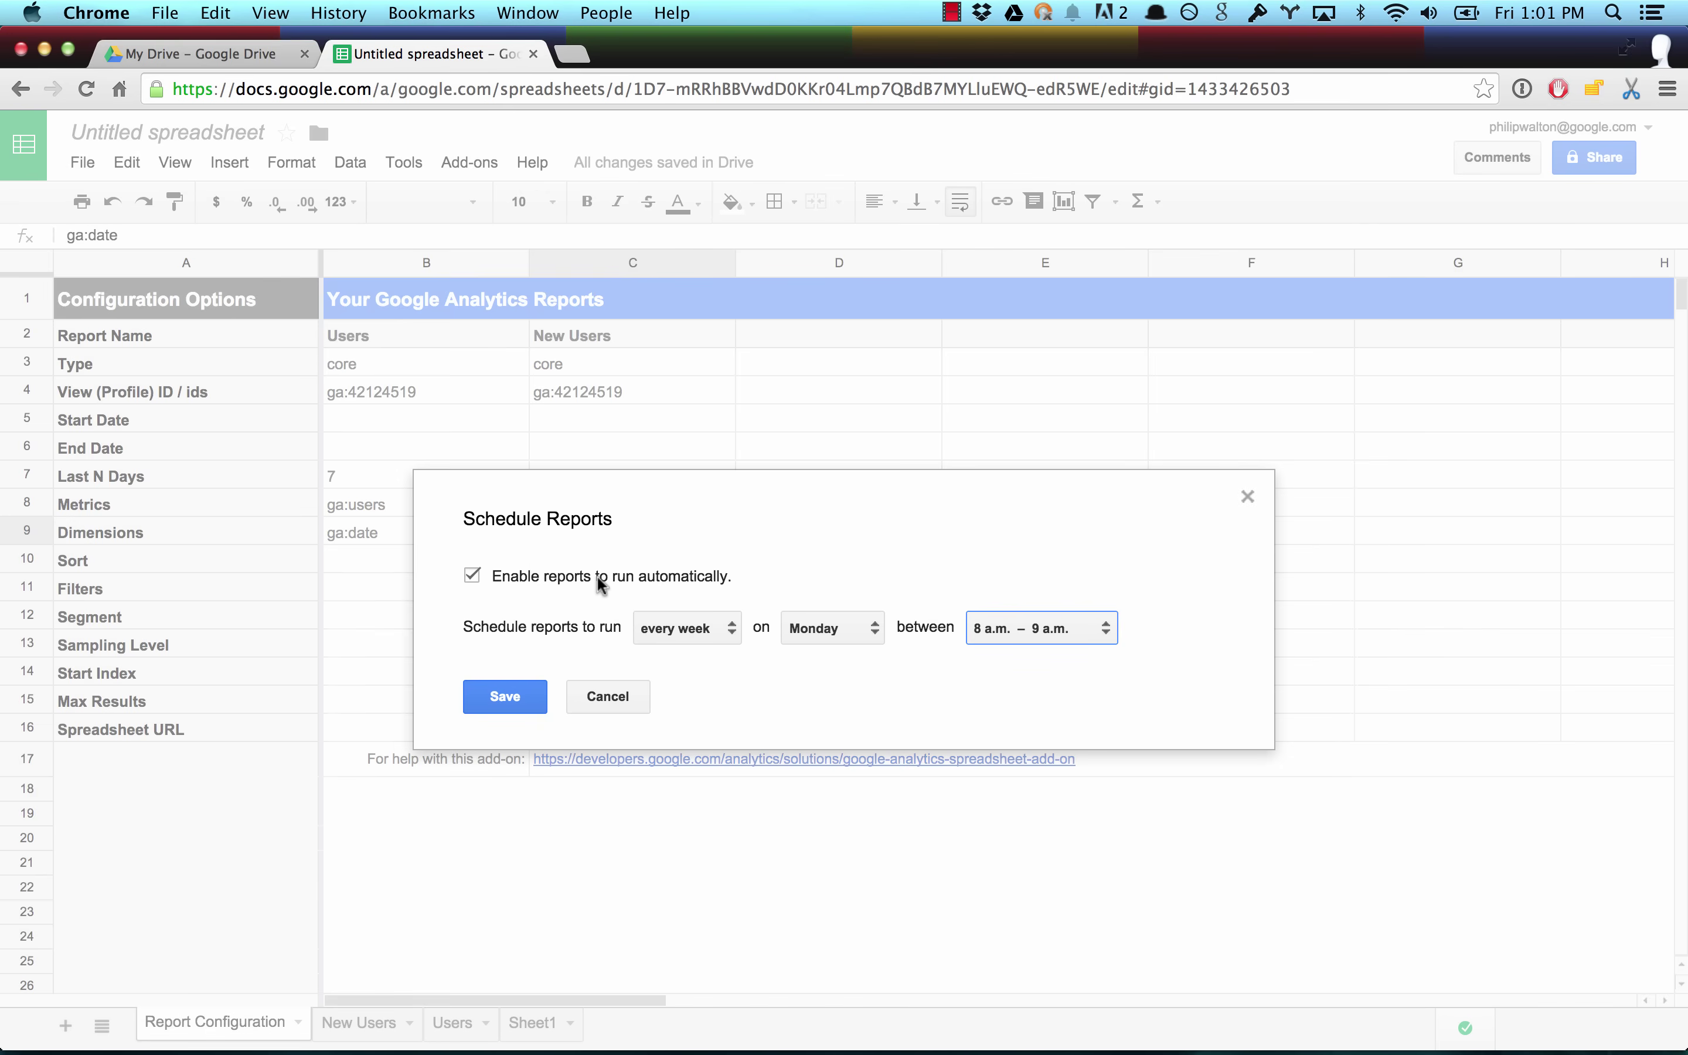
left_click(499, 695)
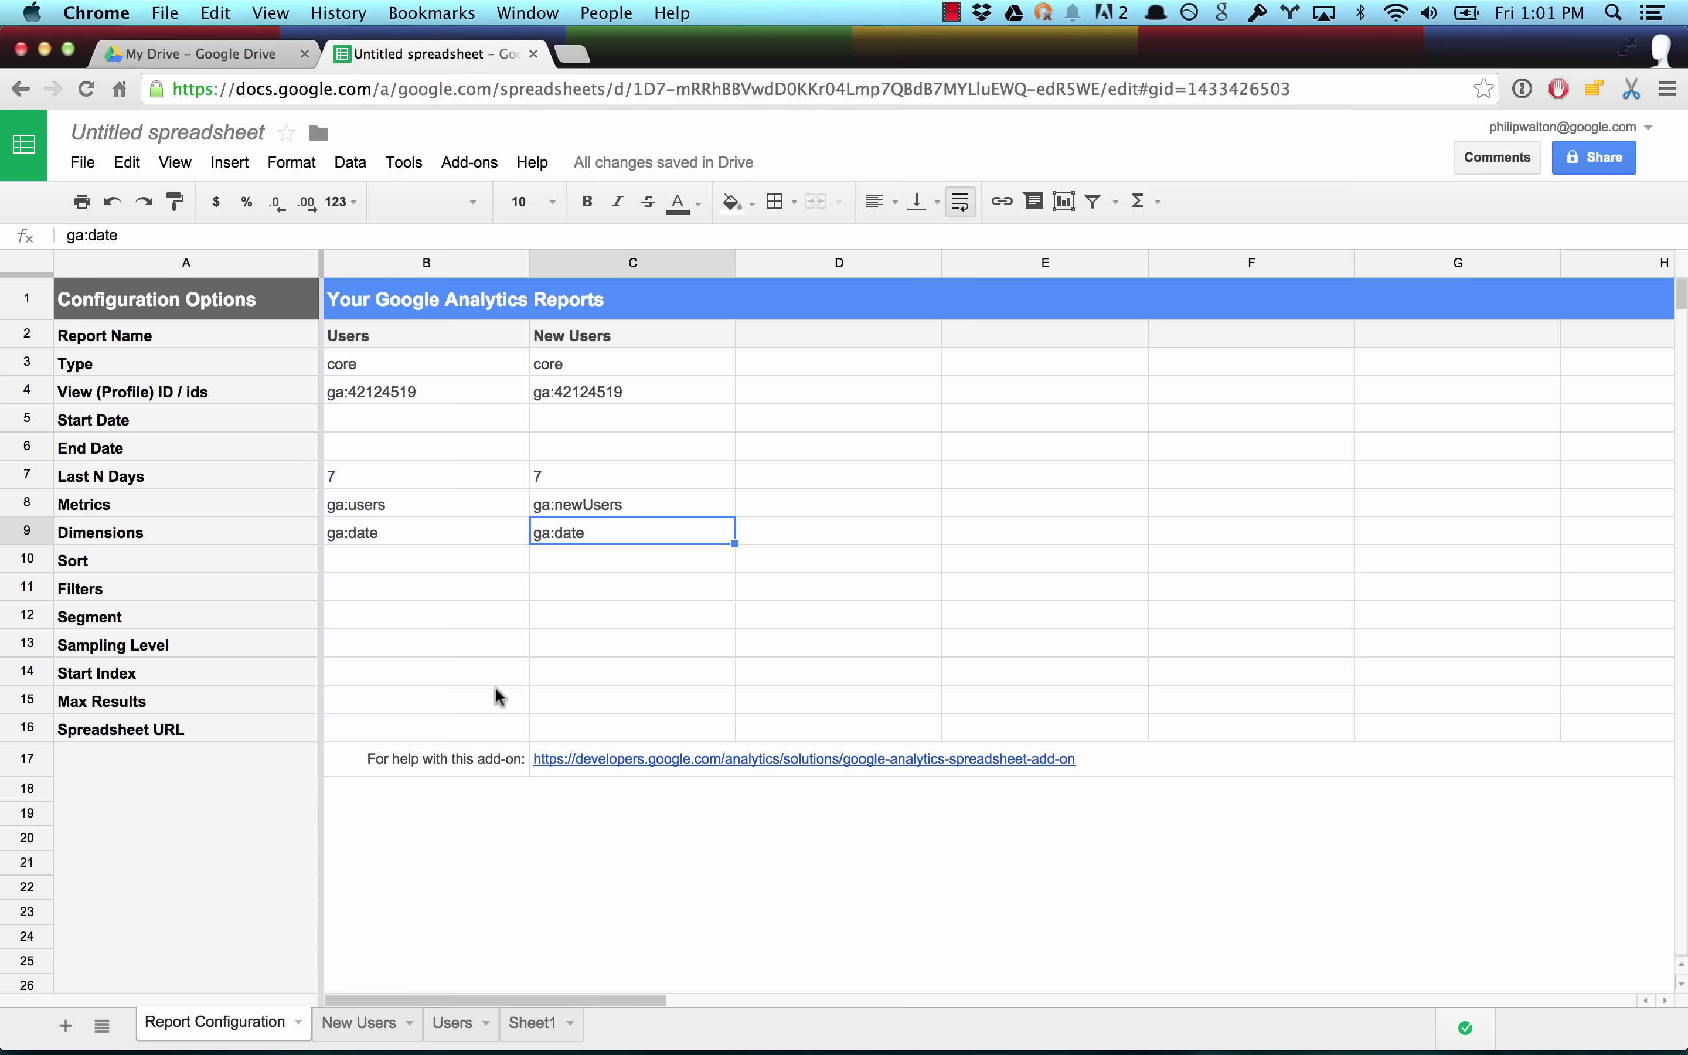